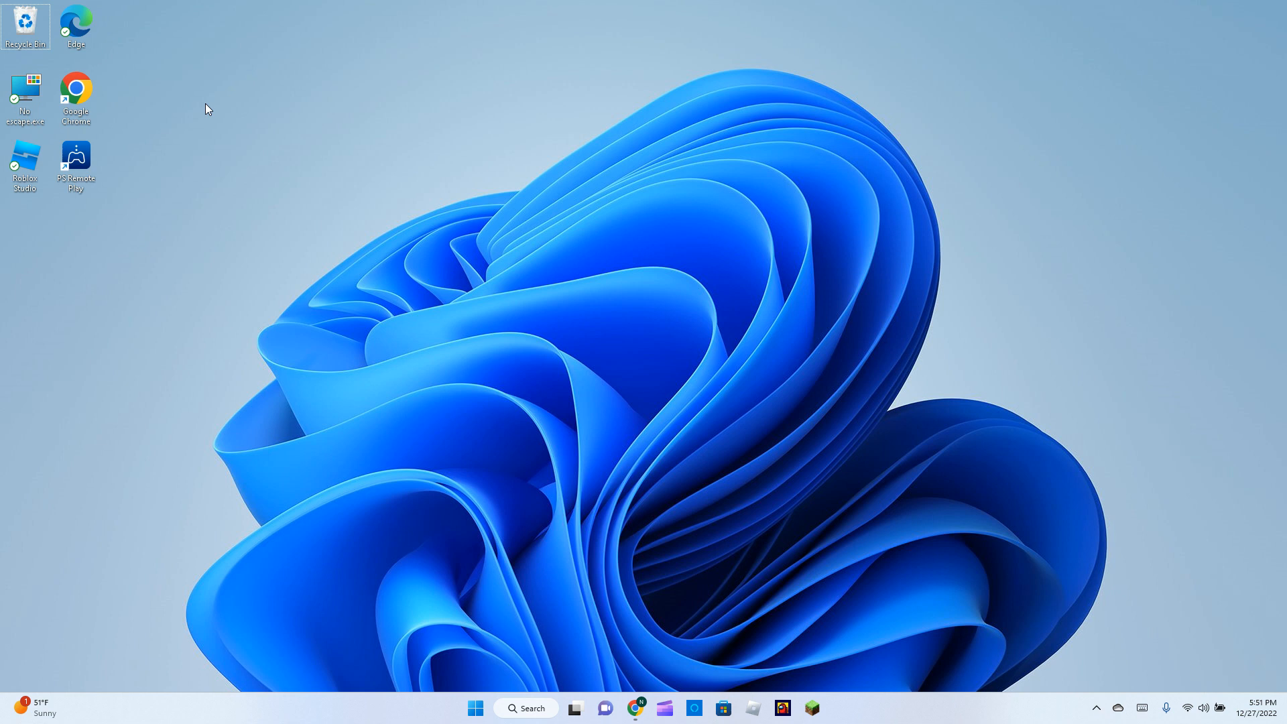
Launch Chrome, search for 'virtual box' and open the virtualbox.org Downloads page.
{"action": "double_click", "coordinate": [76, 91]}
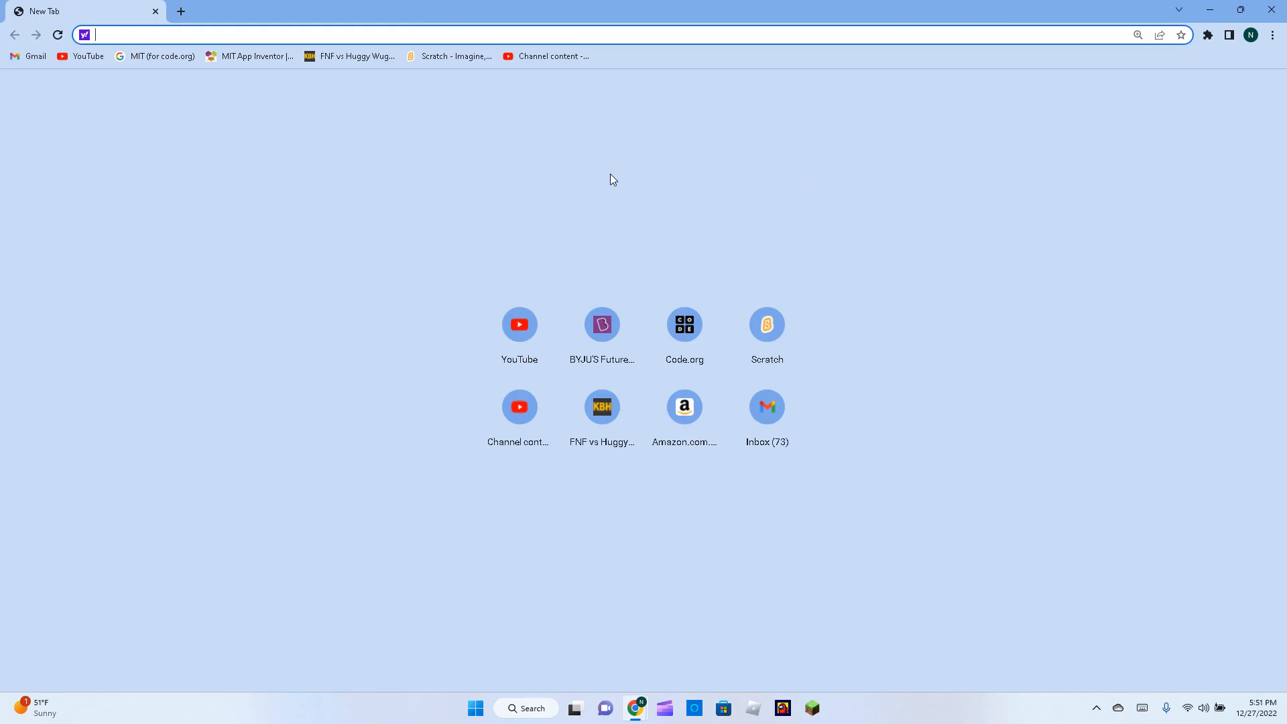
{"action": "type", "text": "virtual box"}
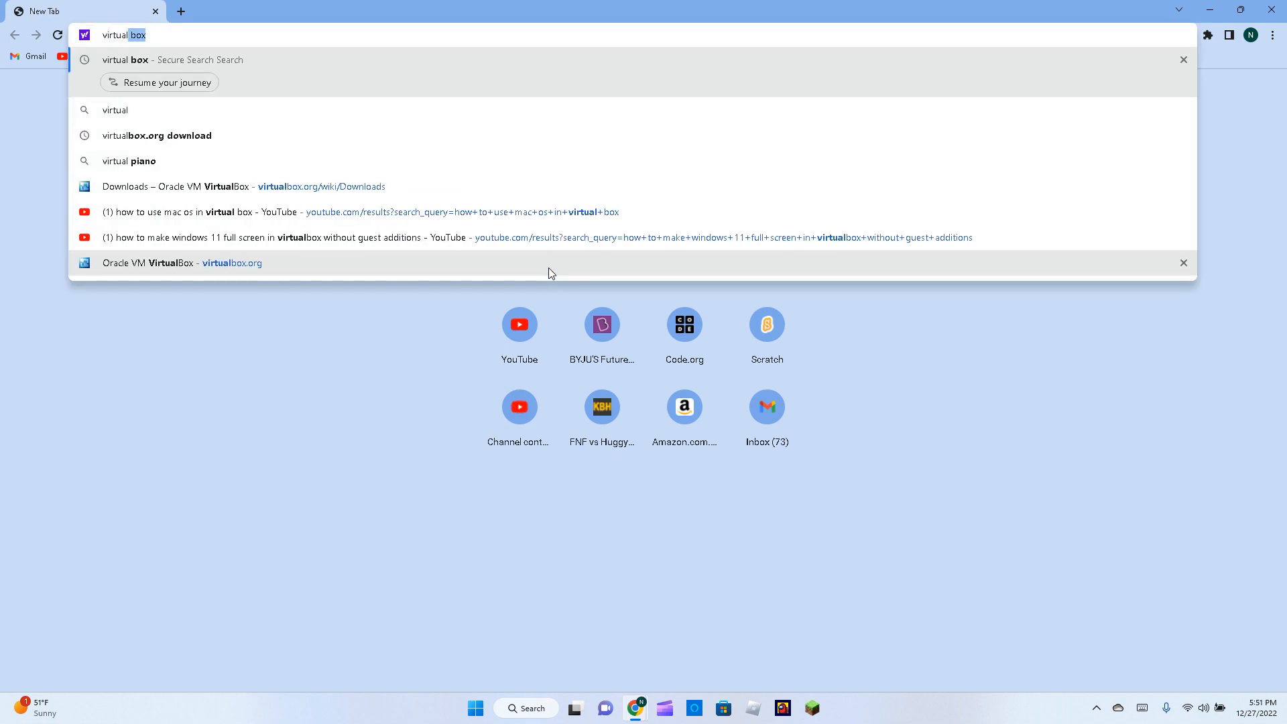
{"action": "key", "text": "Return"}
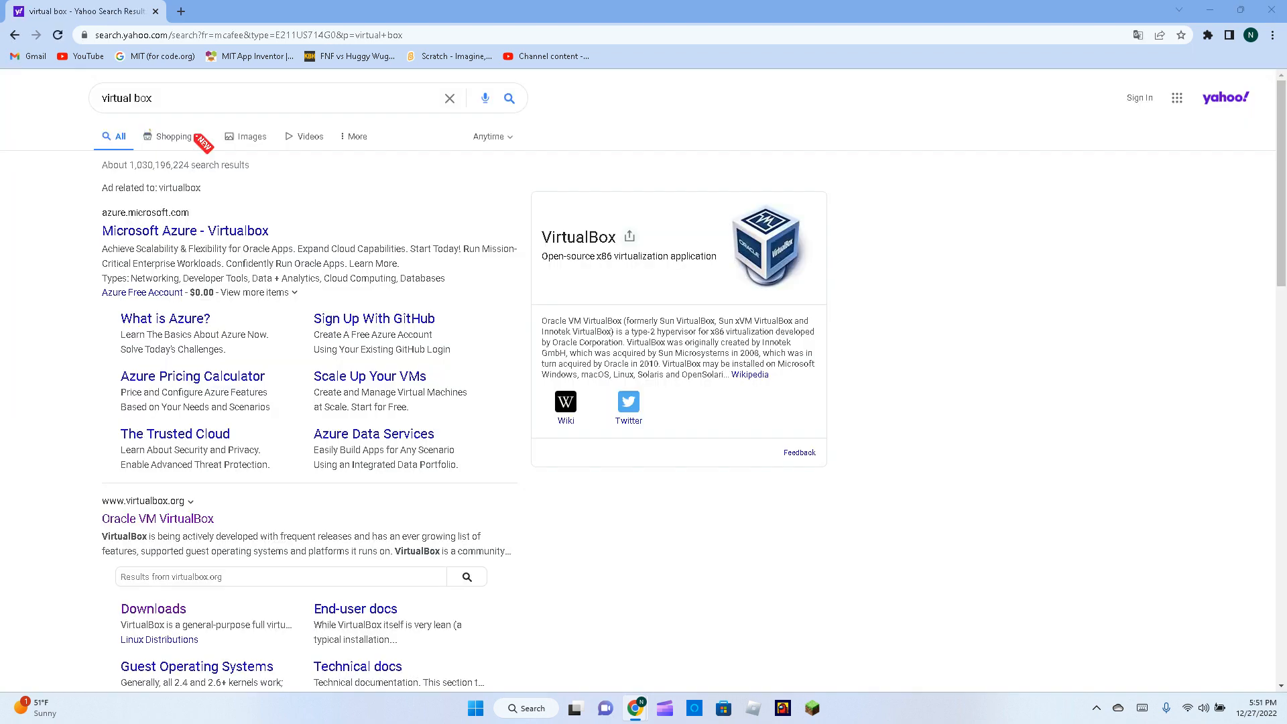
{"action": "scroll", "coordinate": [402, 389], "scroll_direction": "down", "scroll_amount": 3}
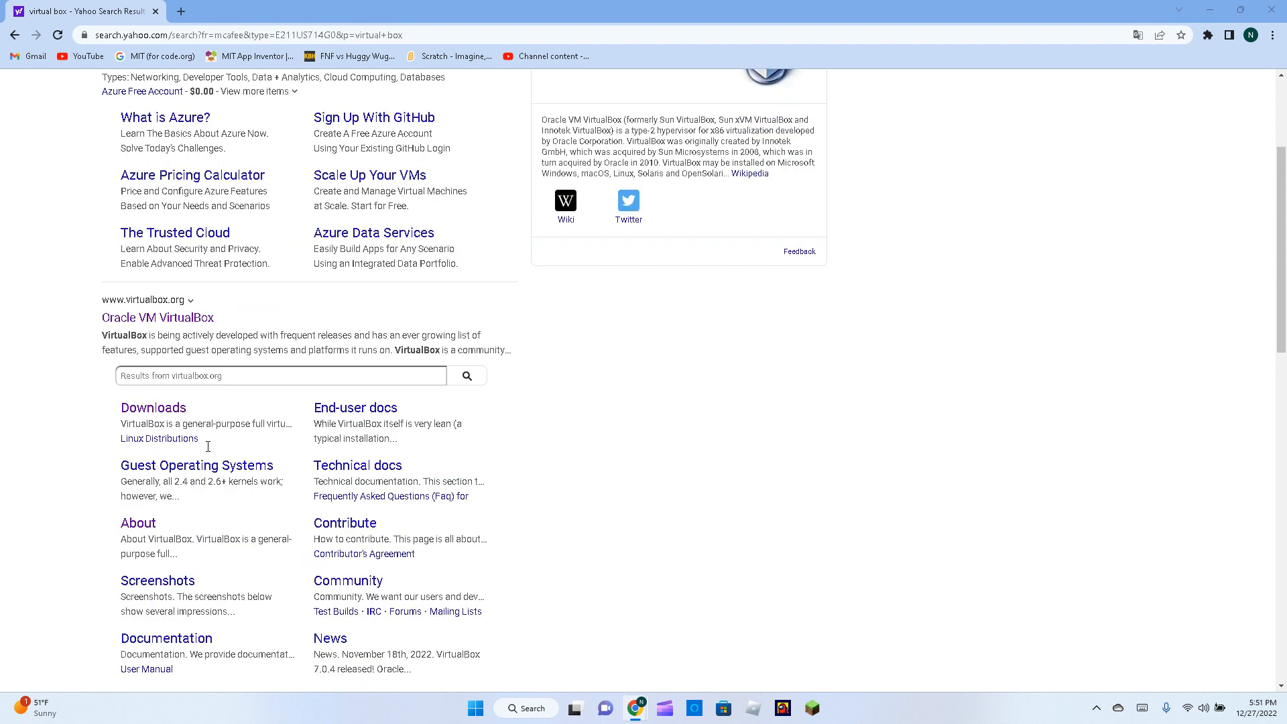
{"action": "left_click", "coordinate": [139, 411]}
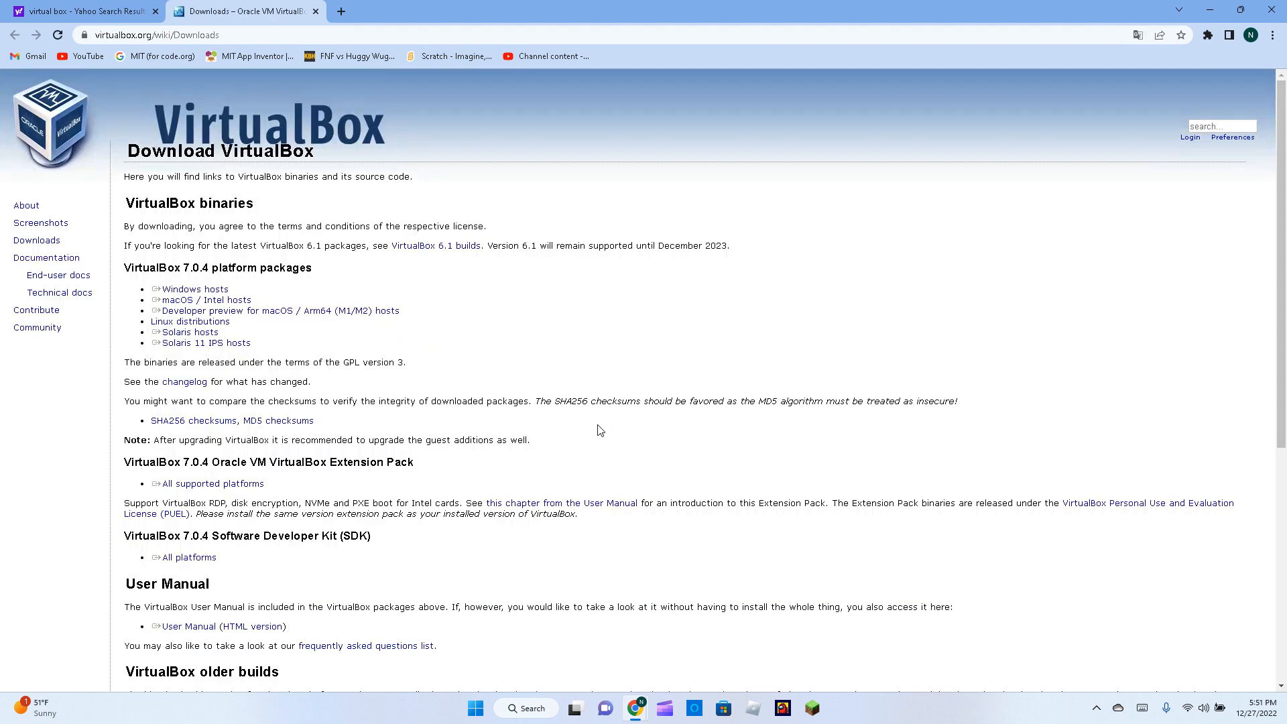
Download the VirtualBox 7.0.4 installer for Windows hosts.
{"action": "left_click", "coordinate": [173, 292]}
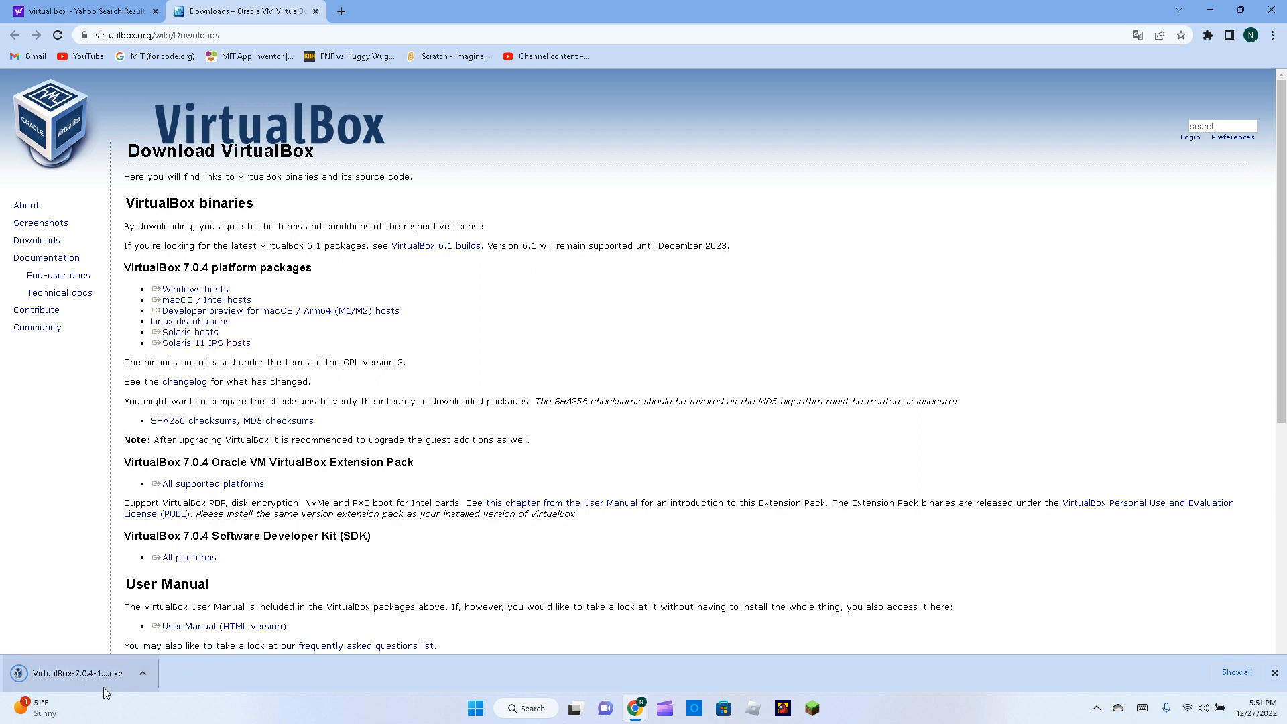
{"action": "scroll", "coordinate": [272, 500], "scroll_direction": "down", "scroll_amount": 1}
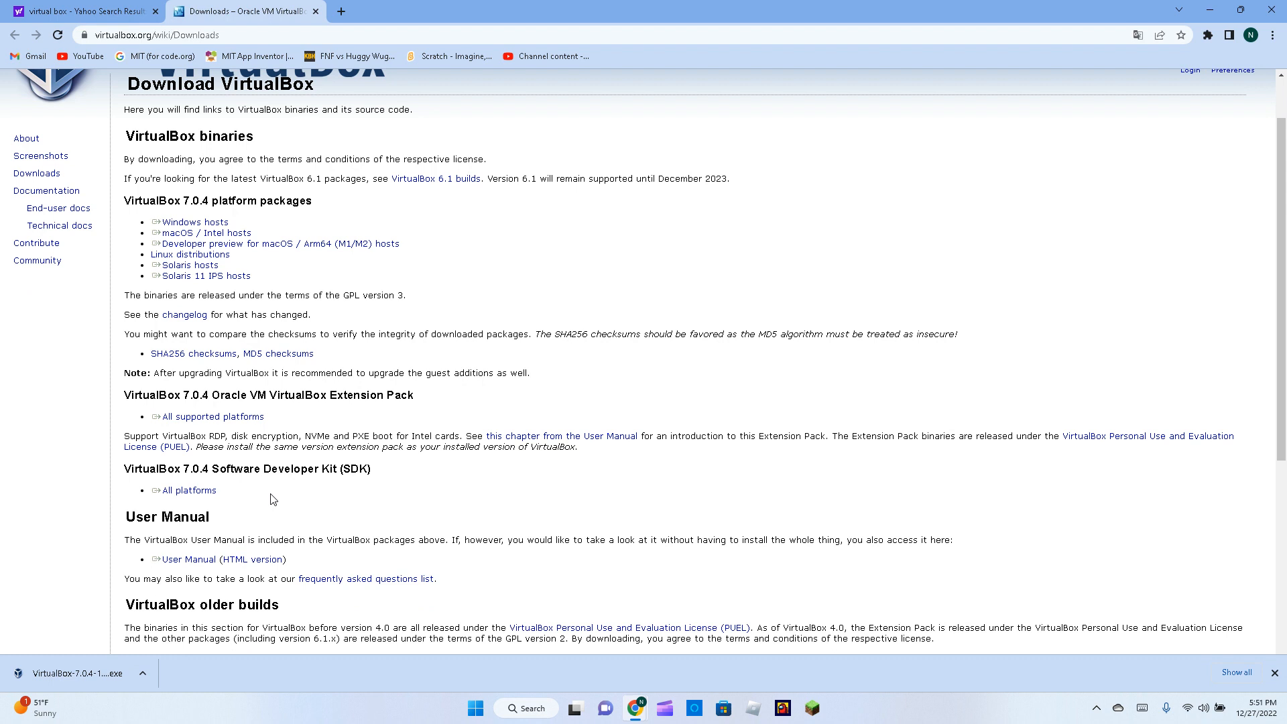
{"action": "double_click", "coordinate": [152, 398]}
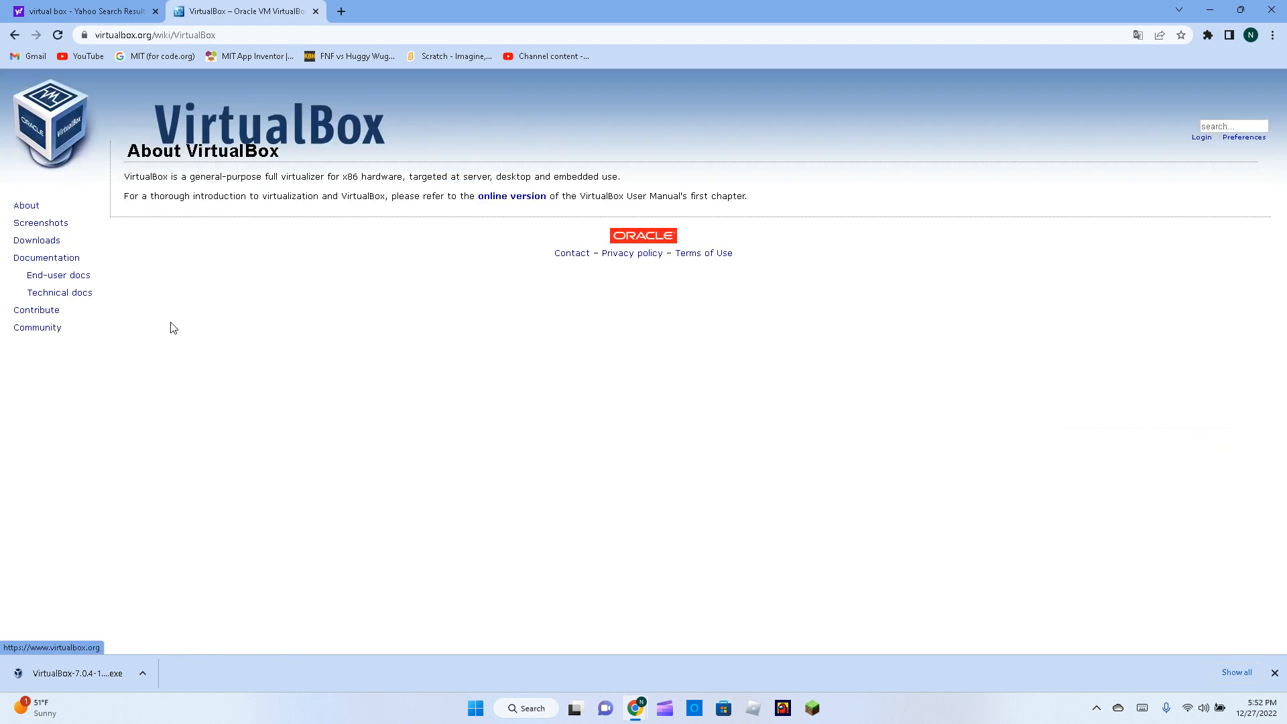
{"action": "key", "text": "alt+Left"}
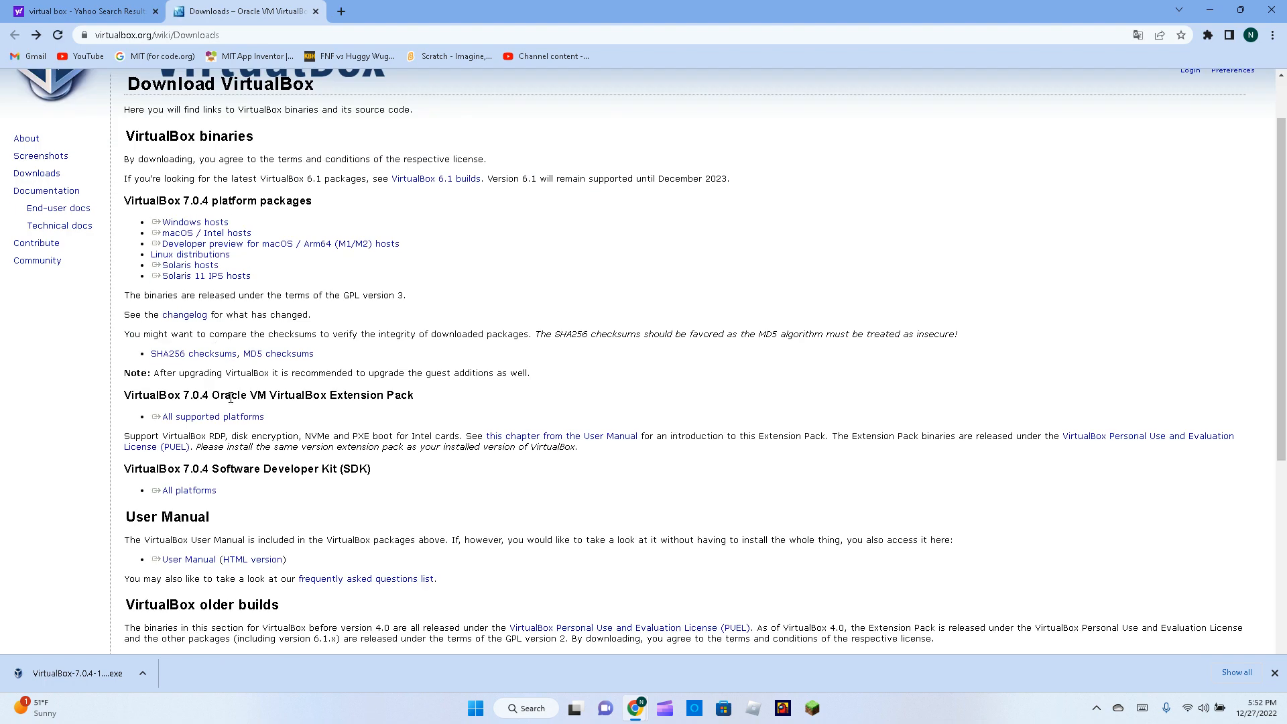
Download the Extension Pack for all supported platforms, allowing multiple downloads, then open a blank tab.
{"action": "triple_click", "coordinate": [221, 413]}
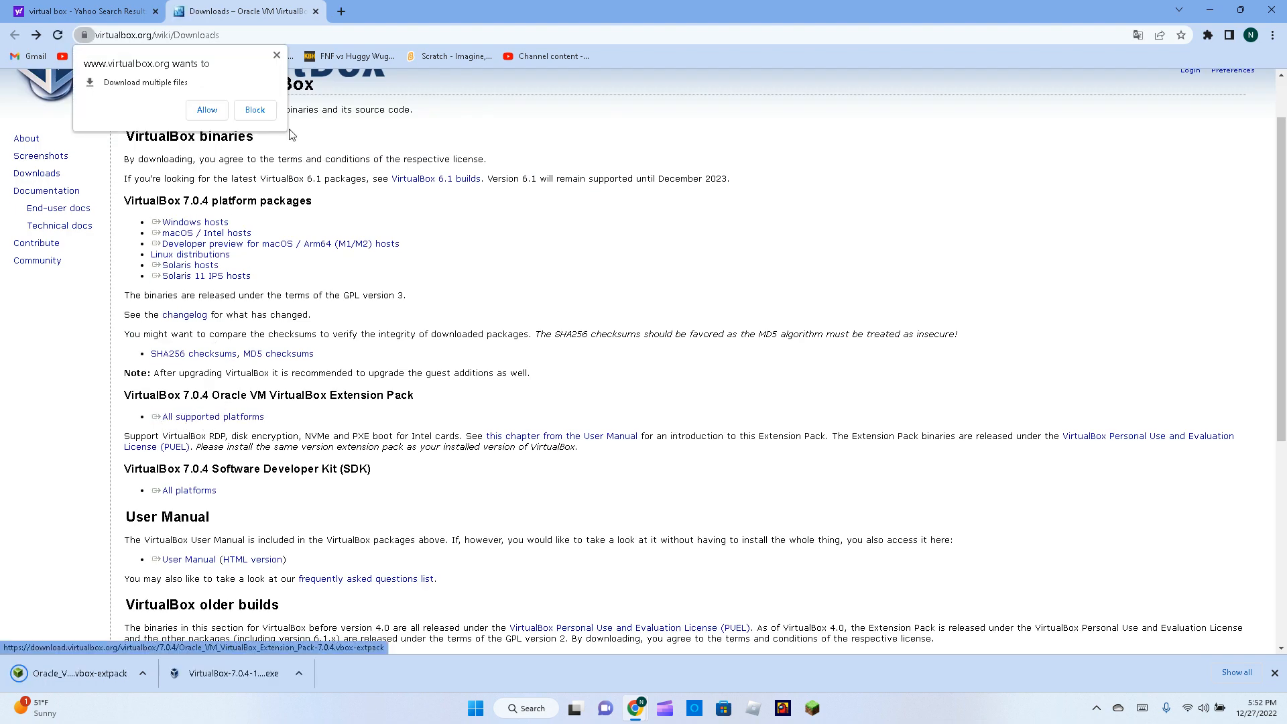
{"action": "left_click", "coordinate": [207, 110]}
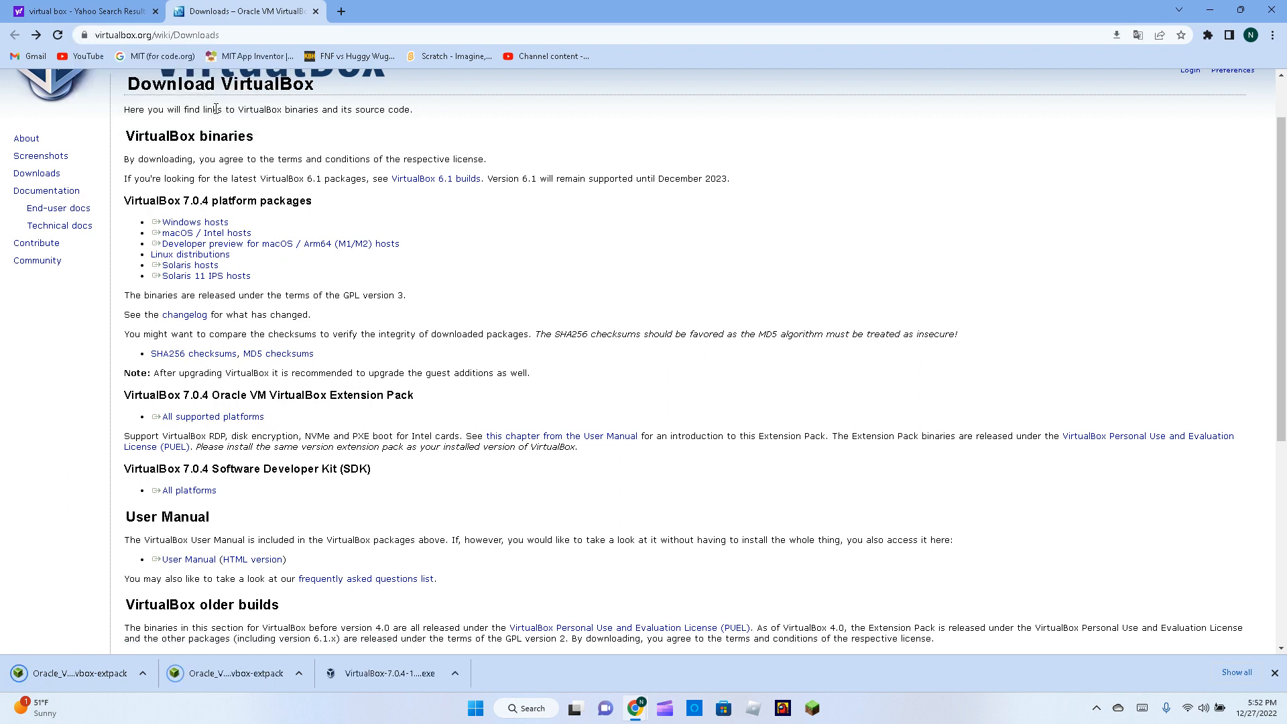
{"action": "right_click", "coordinate": [130, 669]}
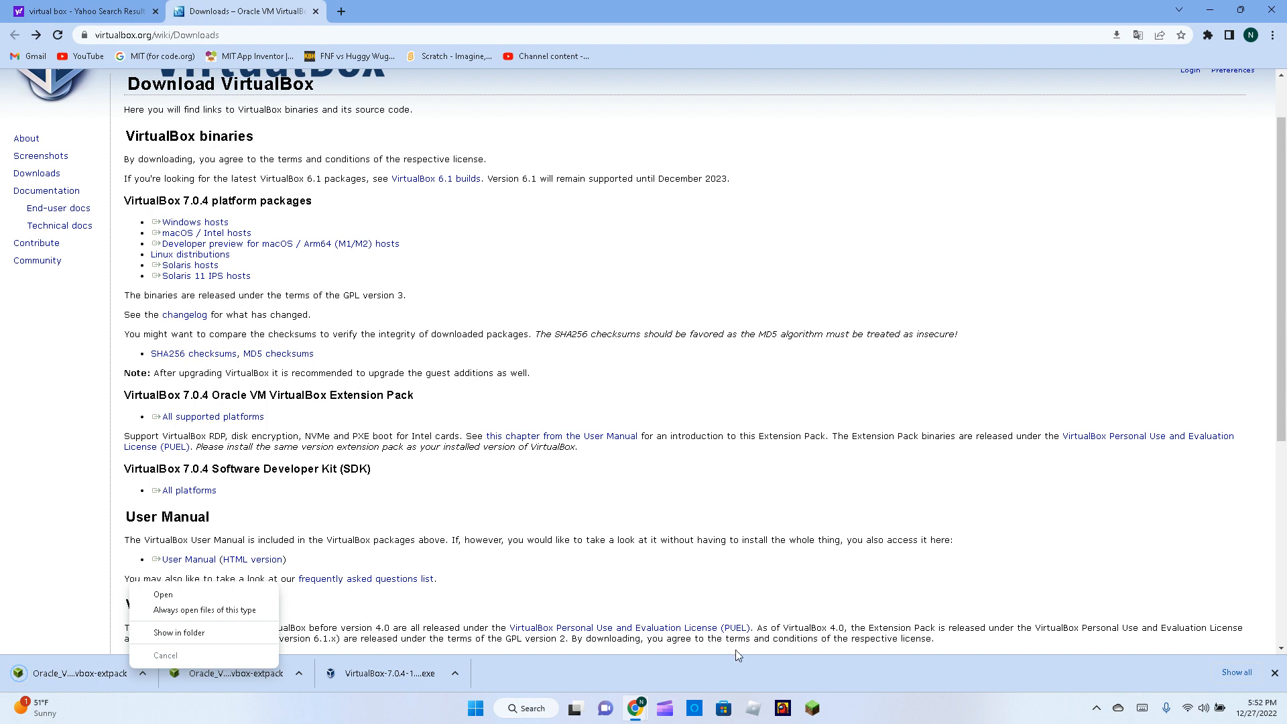
{"action": "left_click", "coordinate": [777, 678]}
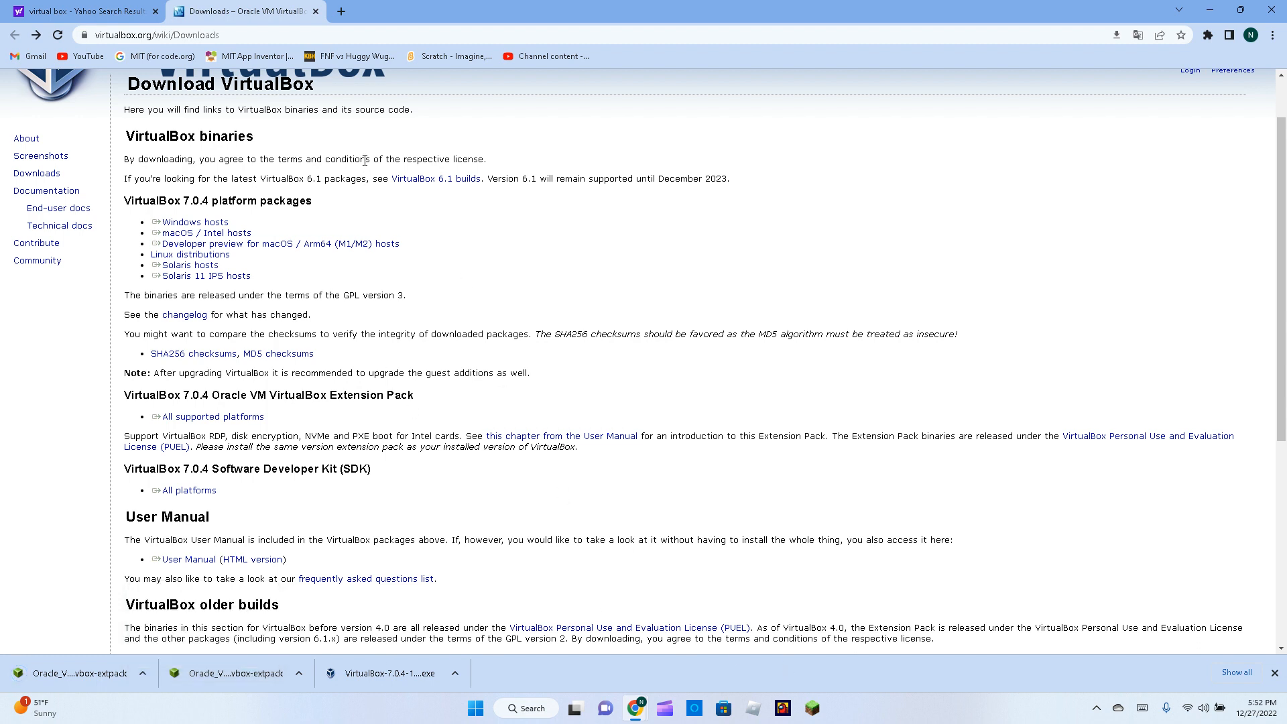
{"action": "left_click", "coordinate": [342, 11]}
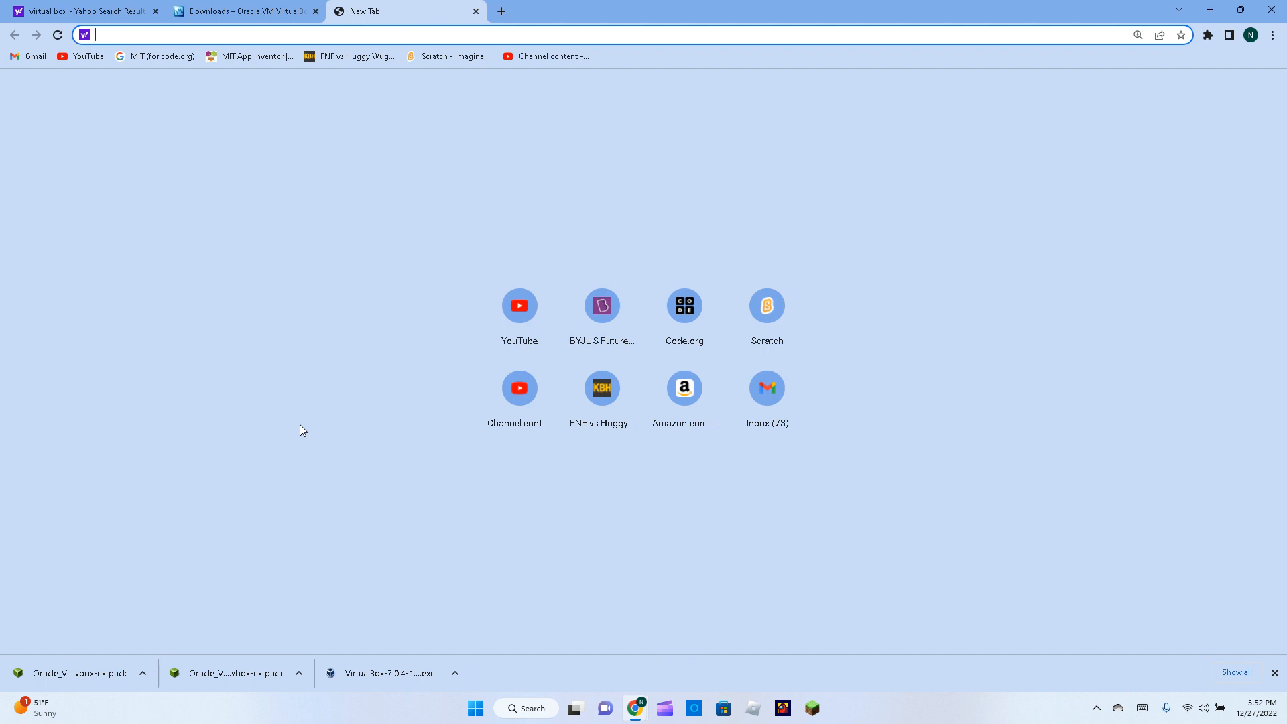
Search for 'windows 11' and open Microsoft's Download Windows 11 page.
{"action": "type", "text": "windows 11"}
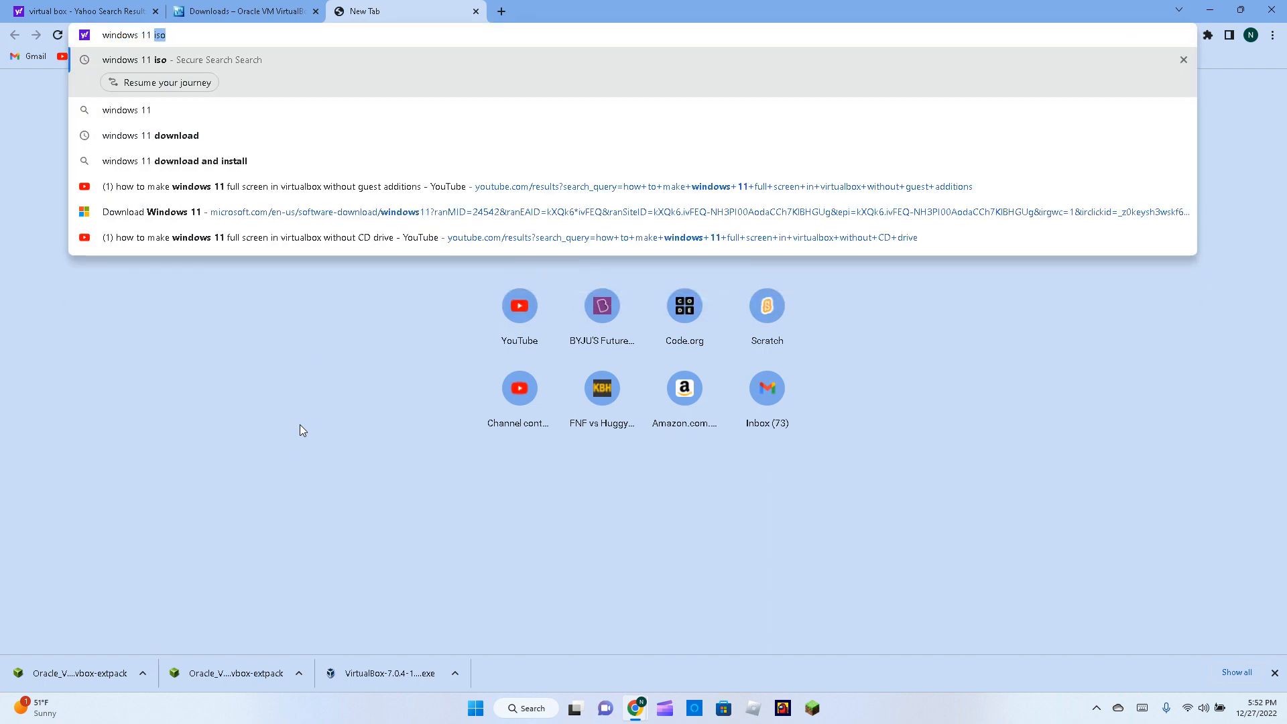
{"action": "key", "text": "Return"}
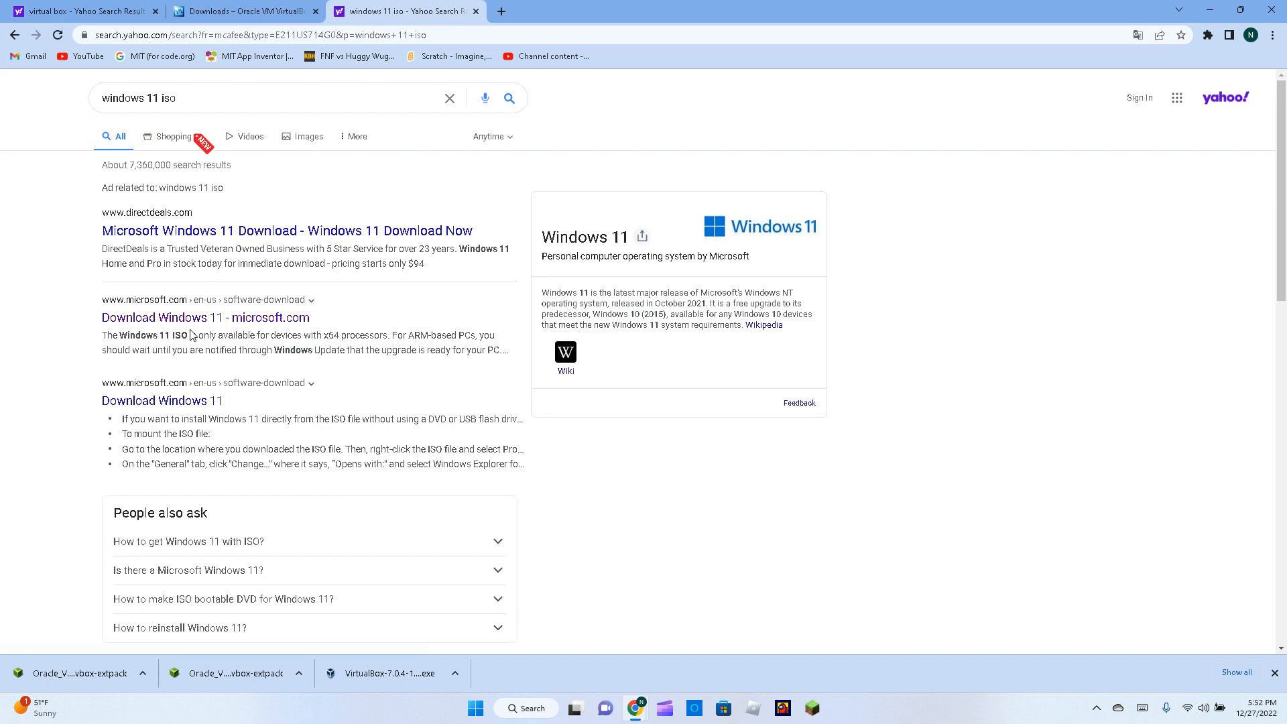
{"action": "left_click", "coordinate": [132, 315]}
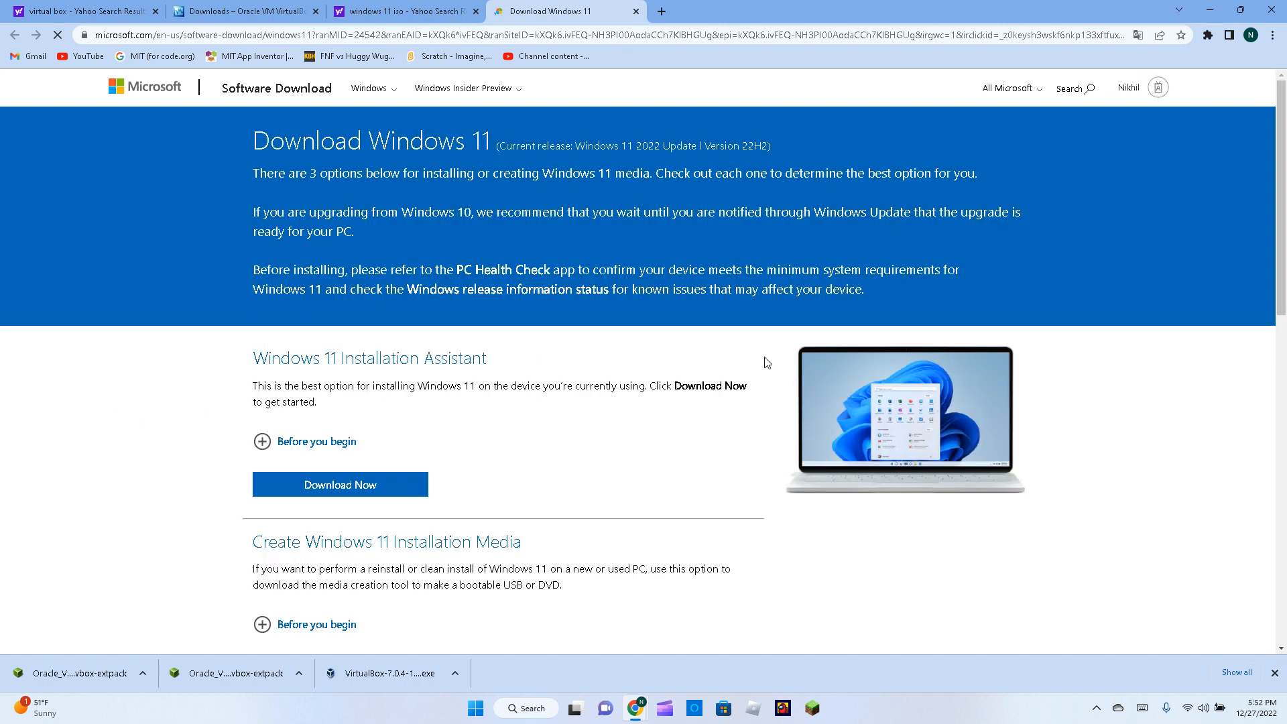
Select Windows 11 (multi-edition ISO) under Disk Image and request the download.
{"action": "scroll", "coordinate": [595, 376], "scroll_direction": "down", "scroll_amount": 5}
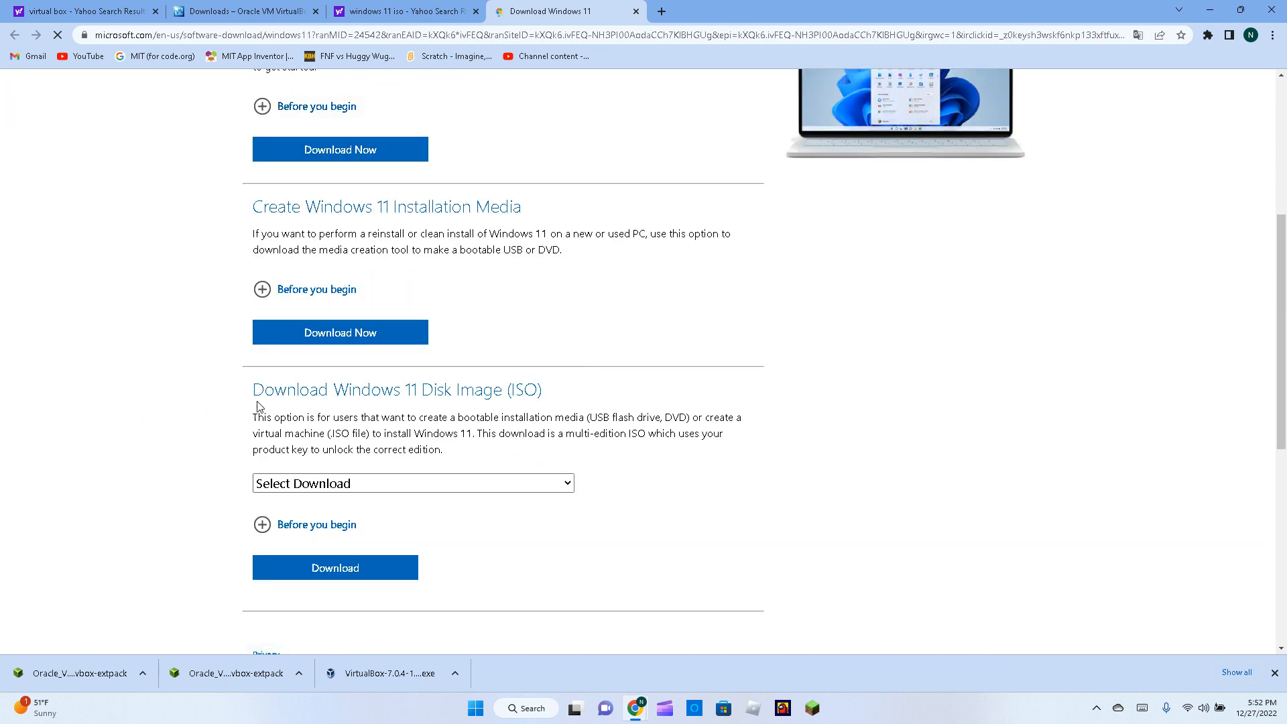
{"action": "left_click_drag", "start_coordinate": [253, 397], "coordinate": [563, 394]}
{"action": "left_click", "coordinate": [575, 393]}
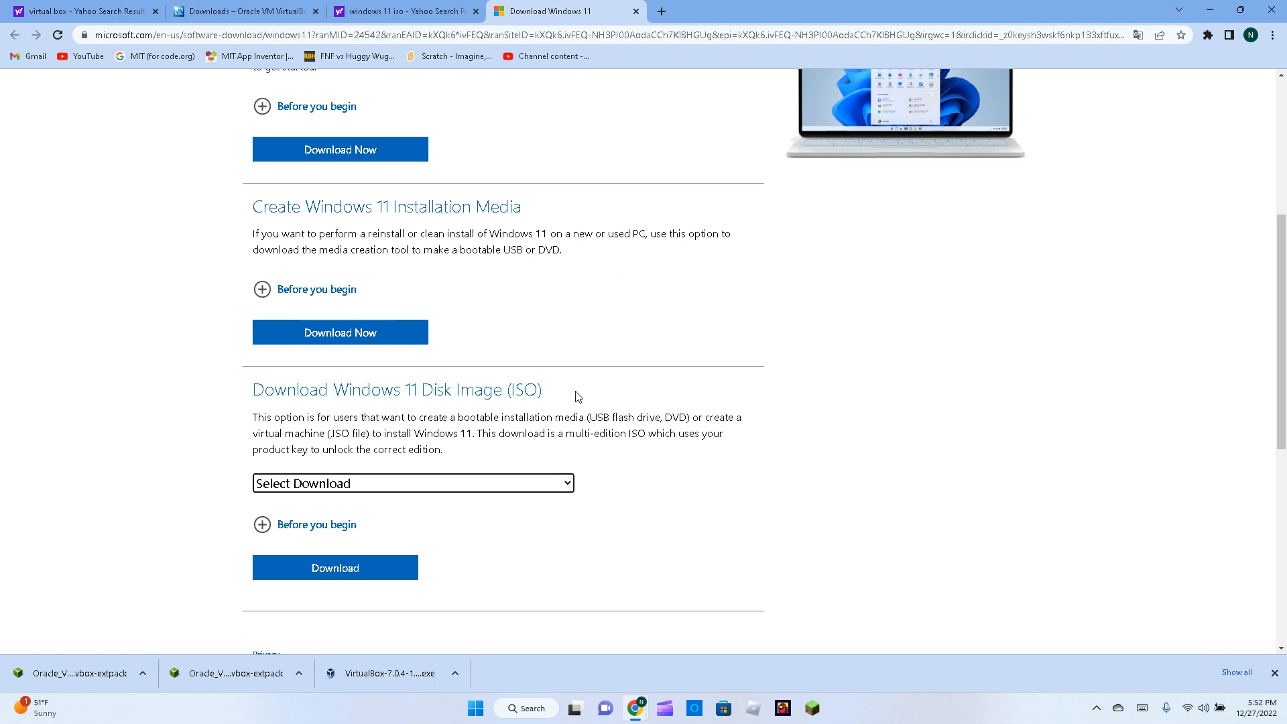
{"action": "left_click", "coordinate": [459, 489]}
{"action": "left_click", "coordinate": [464, 520]}
{"action": "left_click", "coordinate": [399, 530]}
{"action": "left_click", "coordinate": [343, 524]}
{"action": "scroll", "coordinate": [436, 493], "scroll_direction": "down", "scroll_amount": 3}
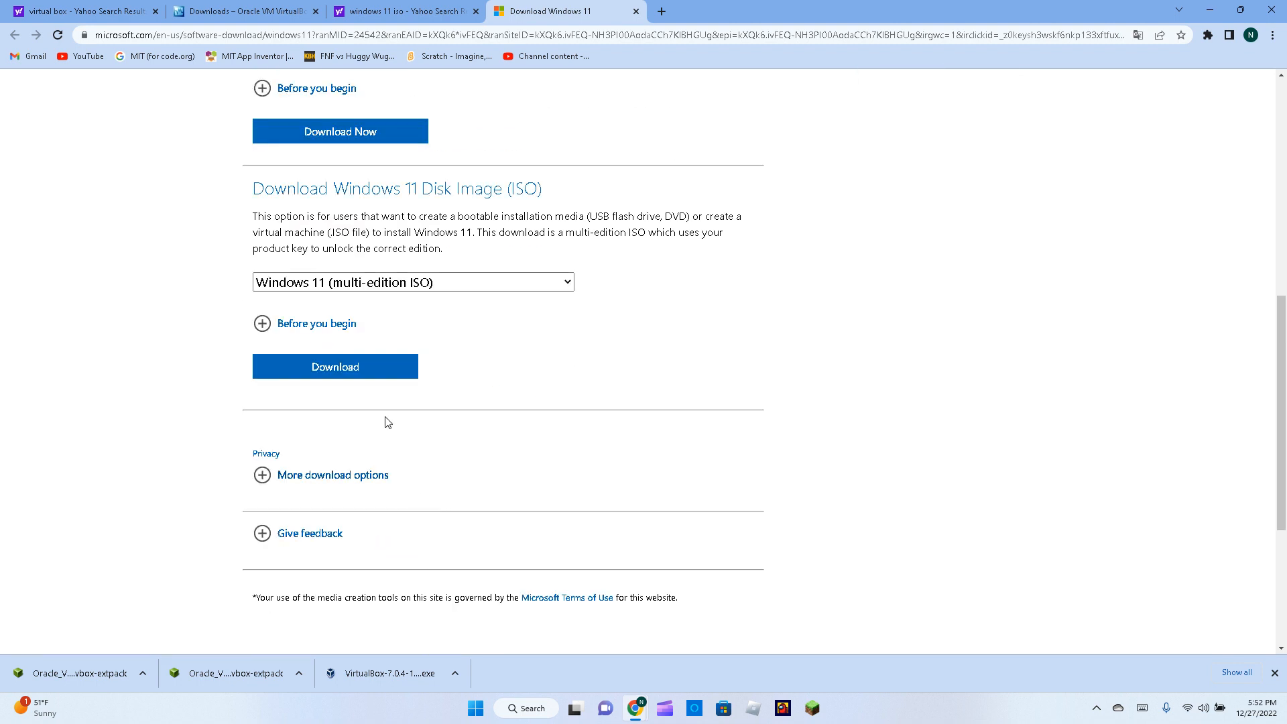
{"action": "double_click", "coordinate": [376, 377]}
{"action": "scroll", "coordinate": [377, 381], "scroll_direction": "down", "scroll_amount": 3}
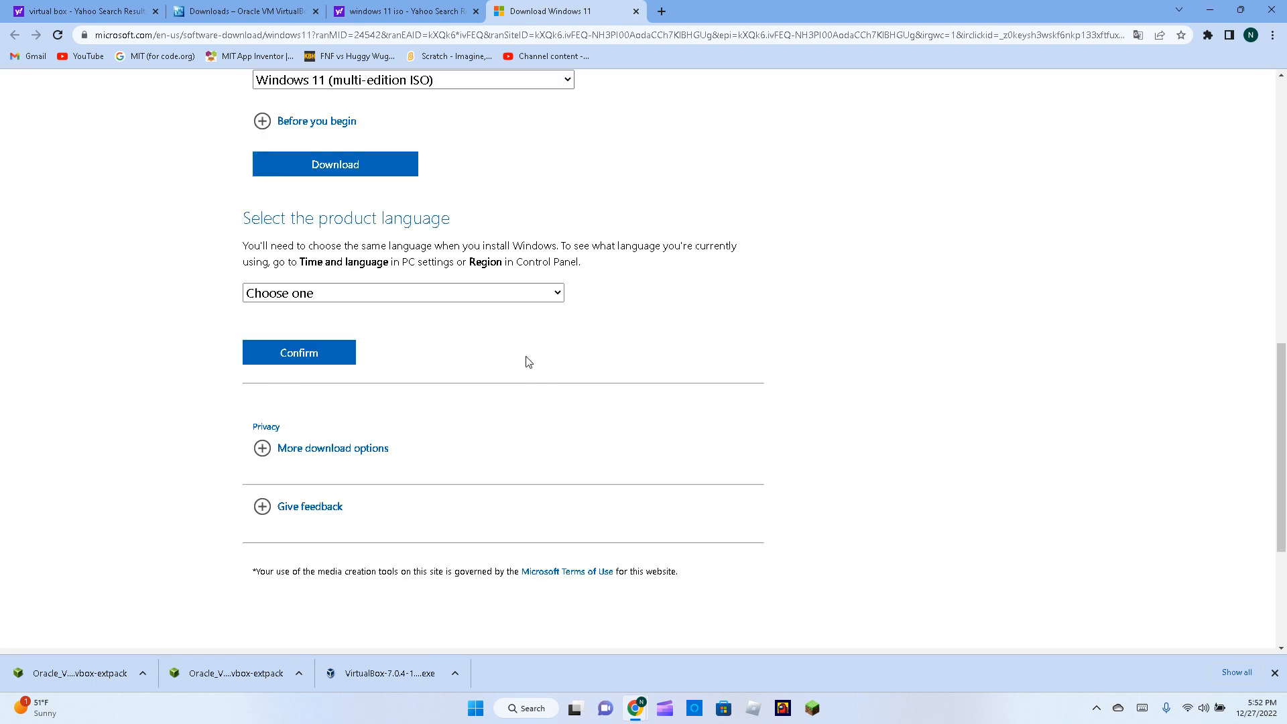
Look at the product language list without choosing one, then close Chrome.
{"action": "left_click", "coordinate": [541, 296]}
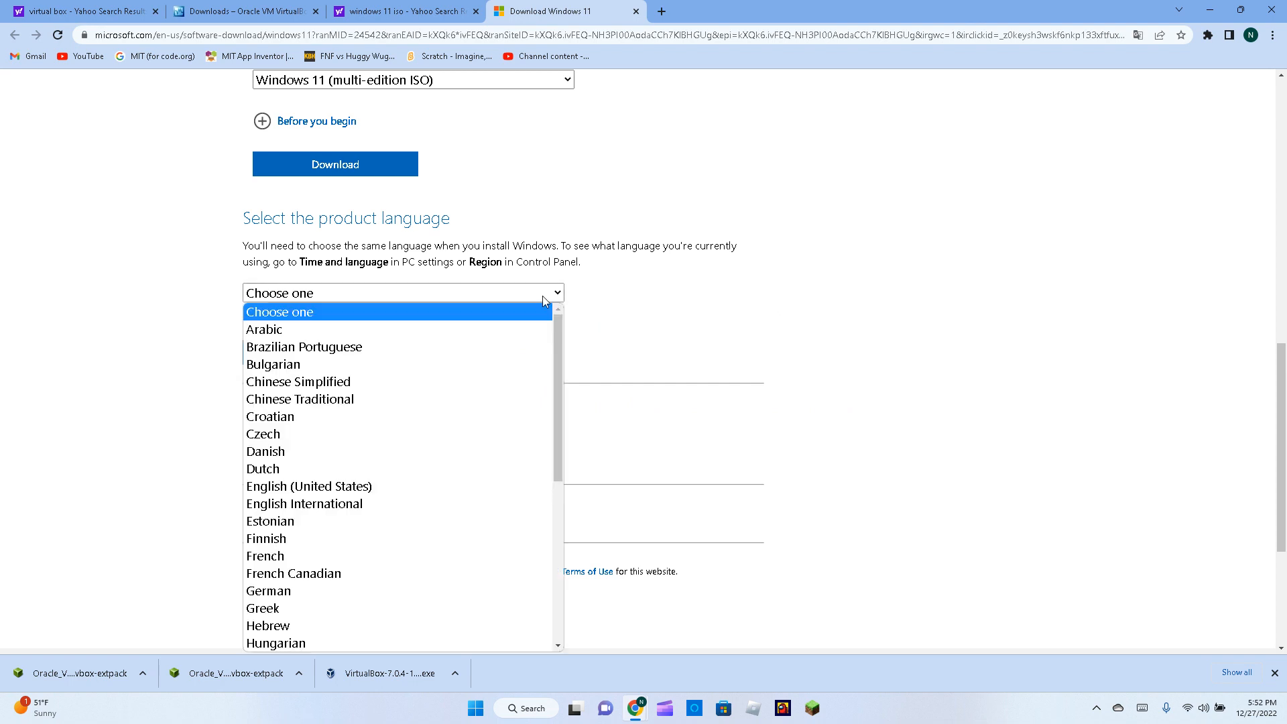
{"action": "left_click", "coordinate": [745, 336]}
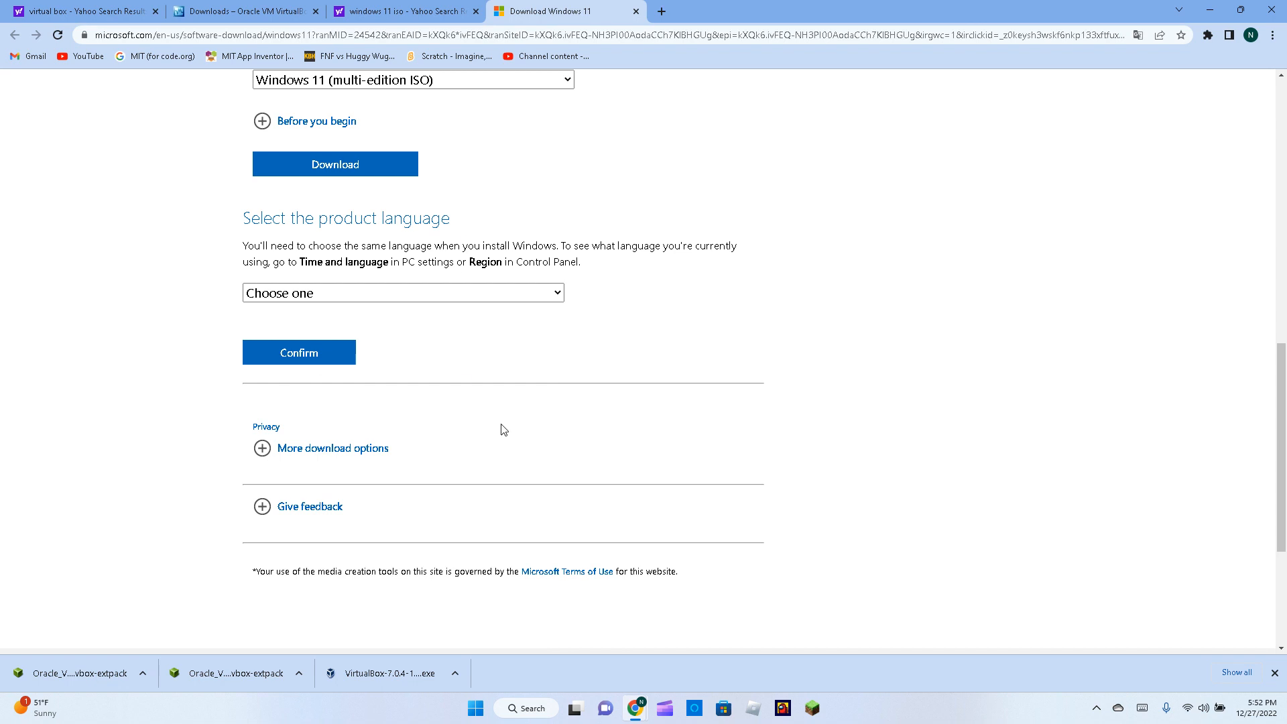
{"action": "key", "text": "super"}
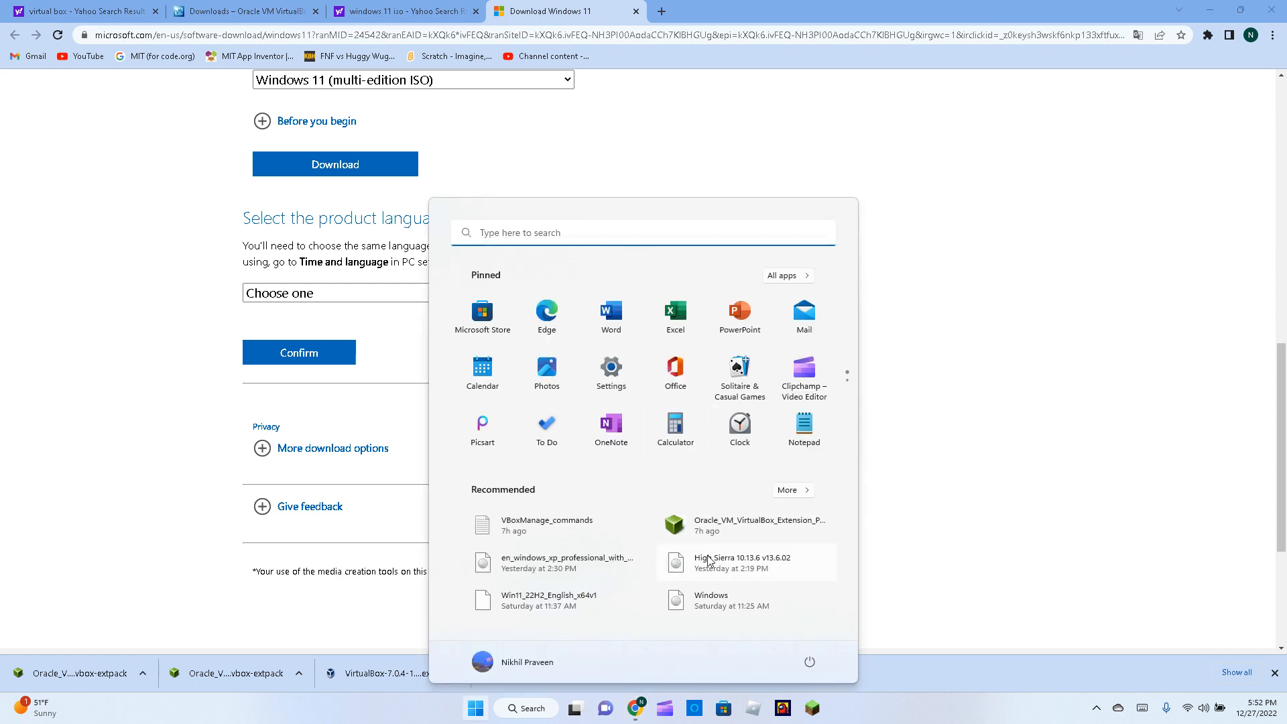
{"action": "key", "text": "Escape"}
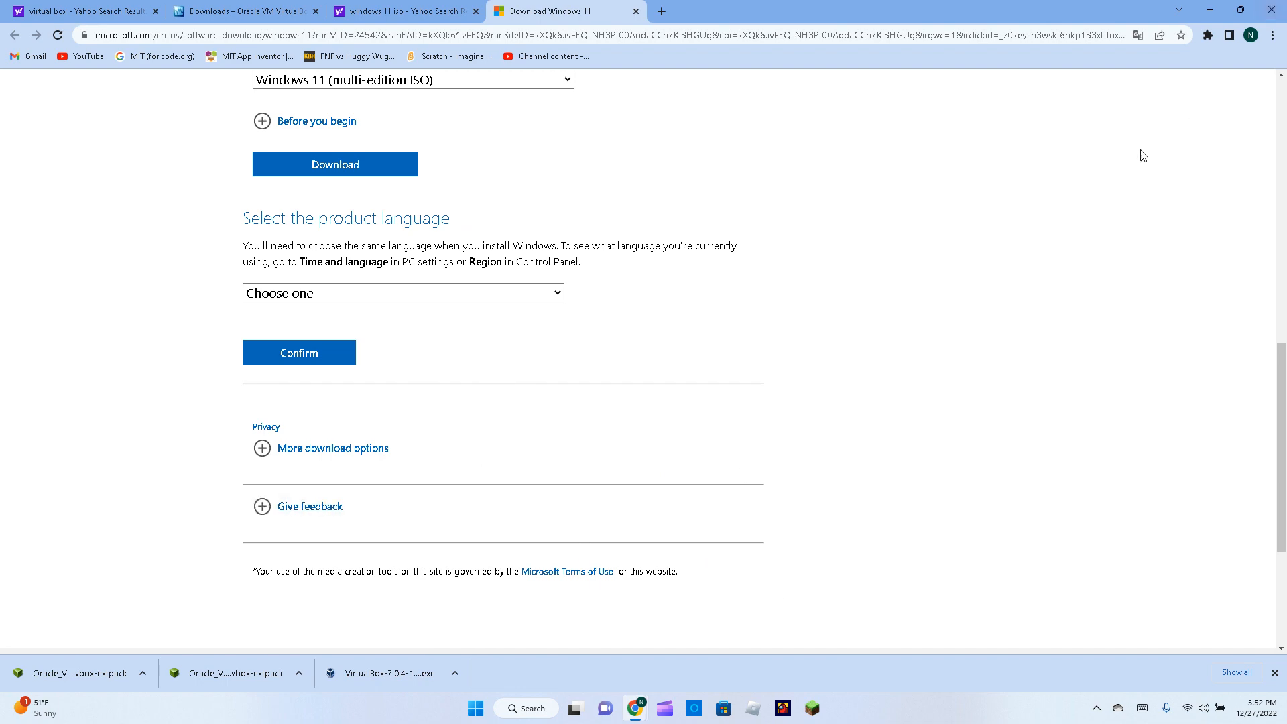
{"action": "left_click", "coordinate": [1271, 9]}
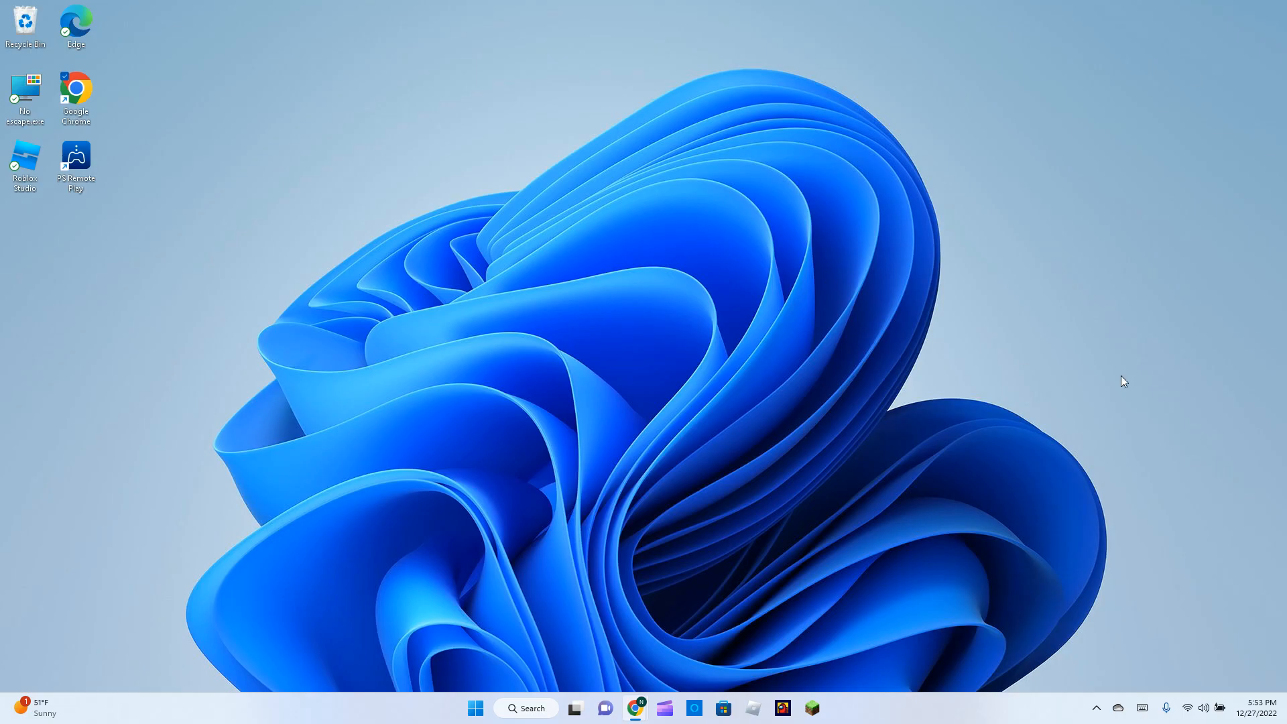
Run the VirtualBox 7.0.4 installer from the desktop to reach the Setup Wizard welcome page.
{"action": "key", "text": "super"}
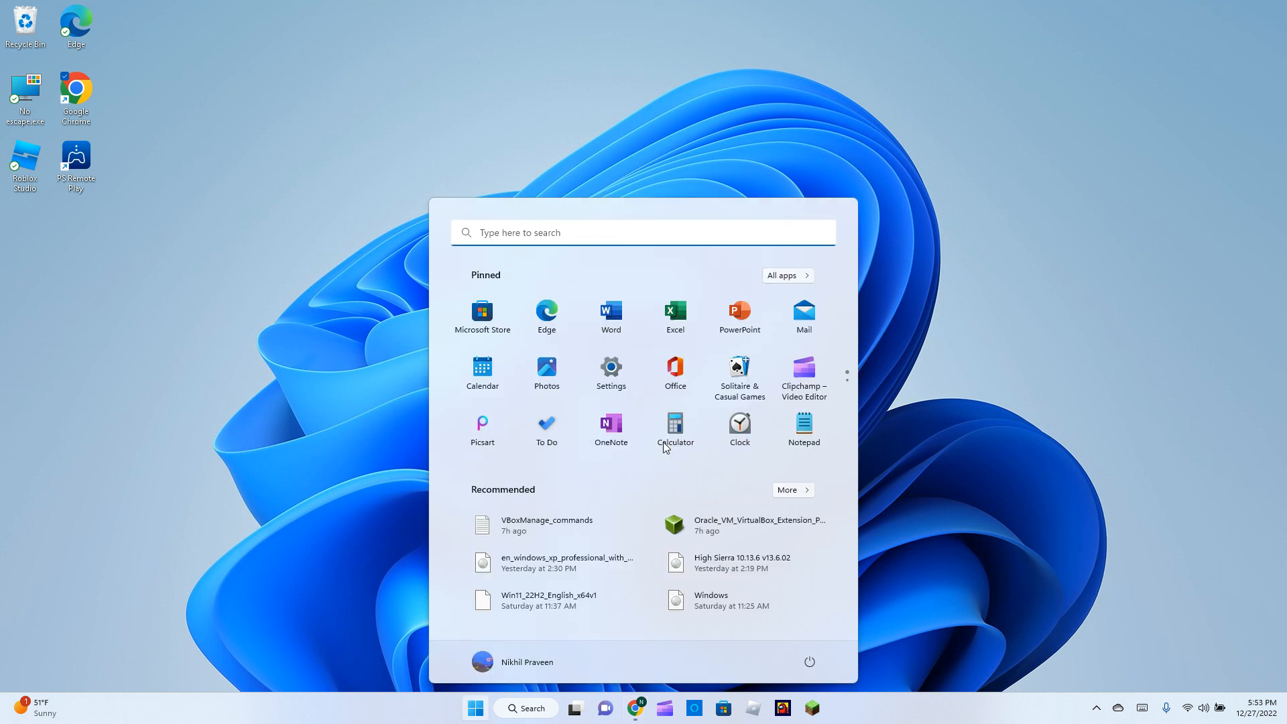
{"action": "key", "text": "Escape"}
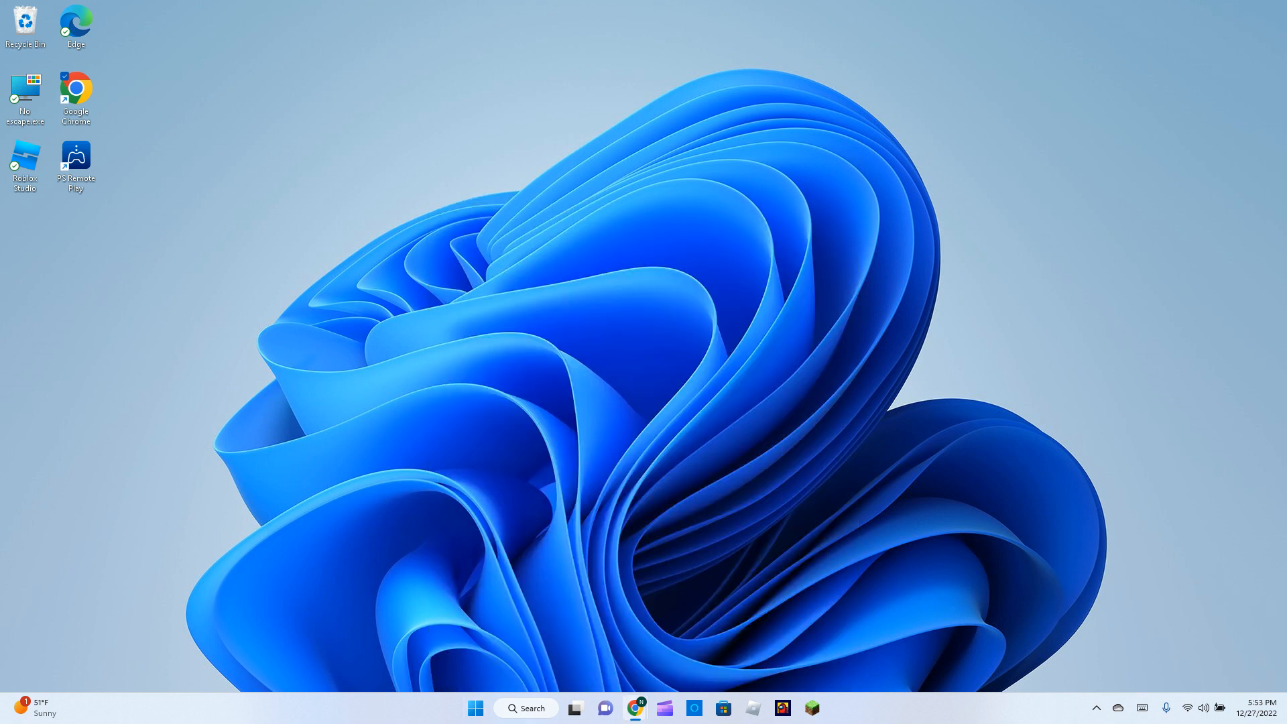
{"action": "left_click_drag", "start_coordinate": [331, 124], "coordinate": [370, 99]}
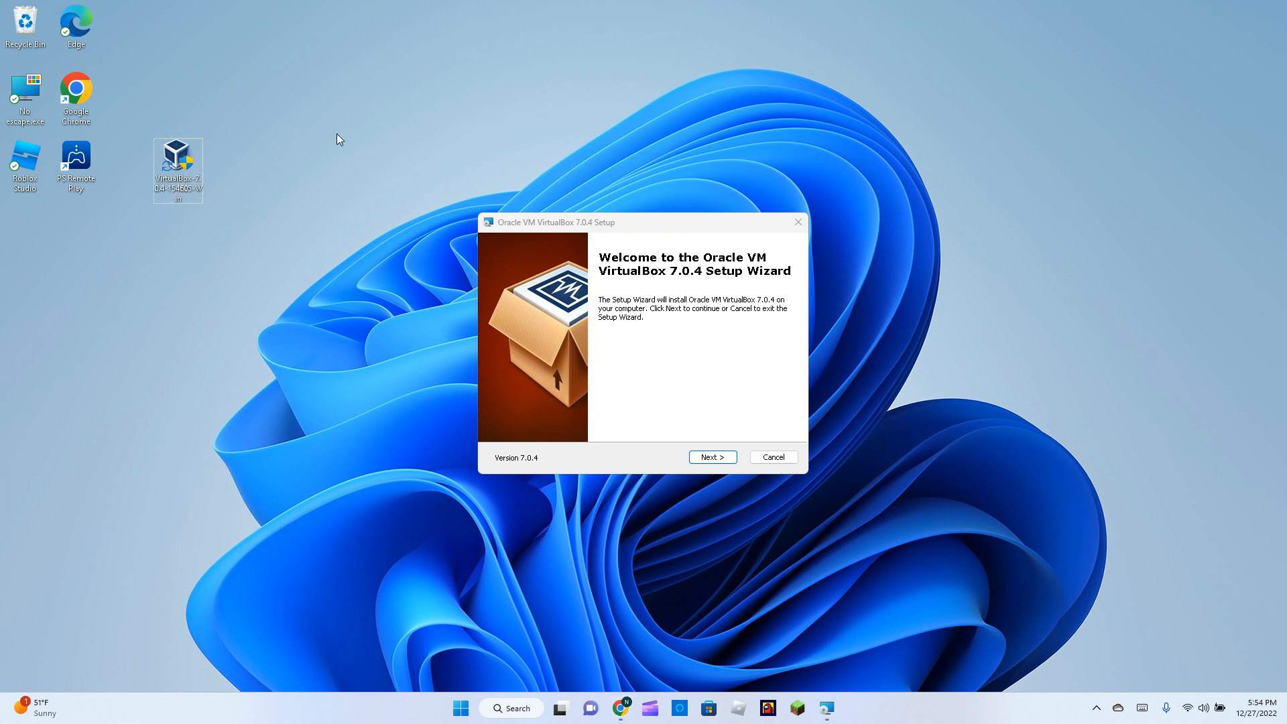
Install VirtualBox 7.0.4 with default features despite missing Python dependencies, finishing without launching it.
{"action": "left_click_drag", "start_coordinate": [420, 186], "coordinate": [864, 514]}
{"action": "left_click", "coordinate": [716, 458]}
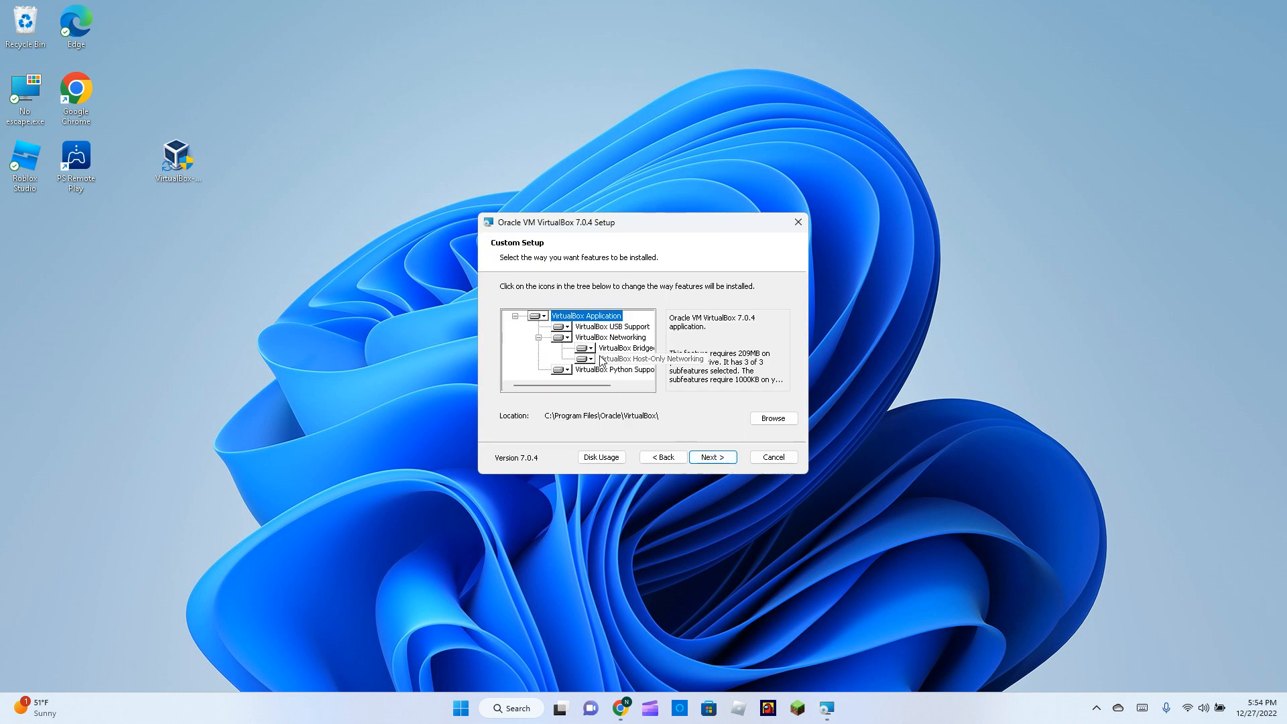
{"action": "left_click", "coordinate": [729, 468]}
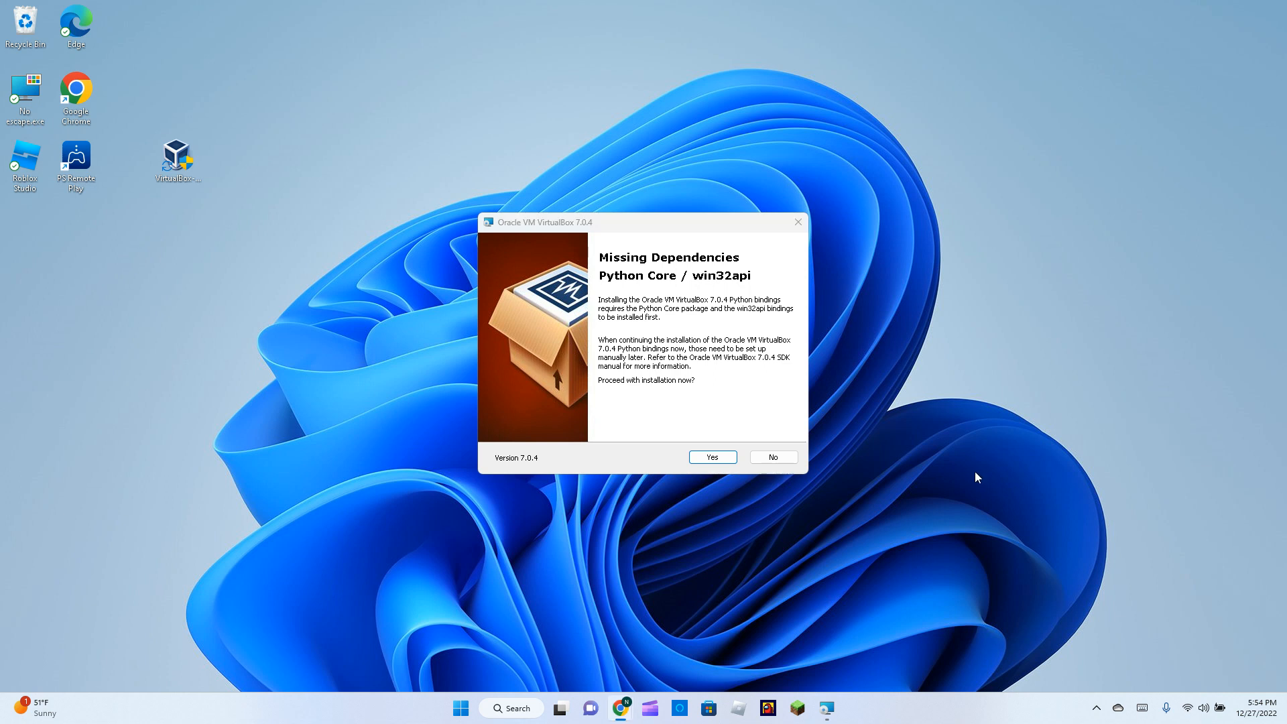
{"action": "left_click", "coordinate": [713, 456]}
{"action": "left_click", "coordinate": [712, 458]}
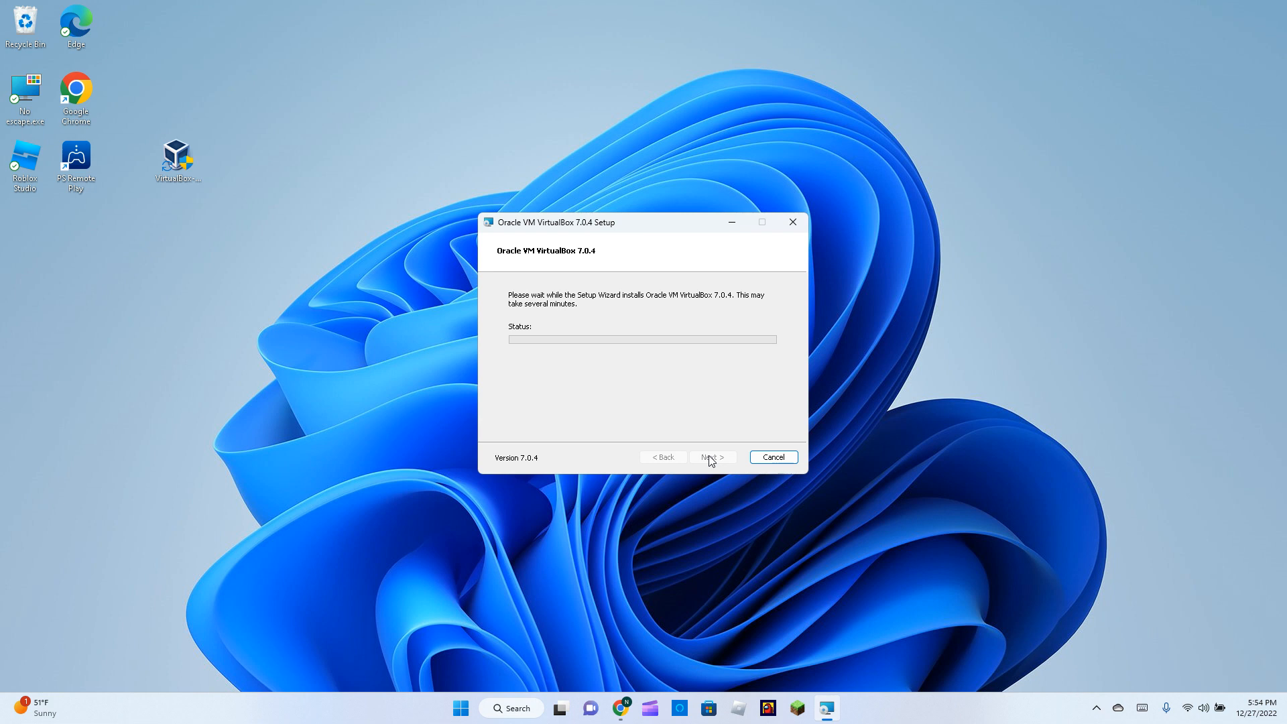
{"action": "left_click_drag", "start_coordinate": [985, 539], "coordinate": [171, 157]}
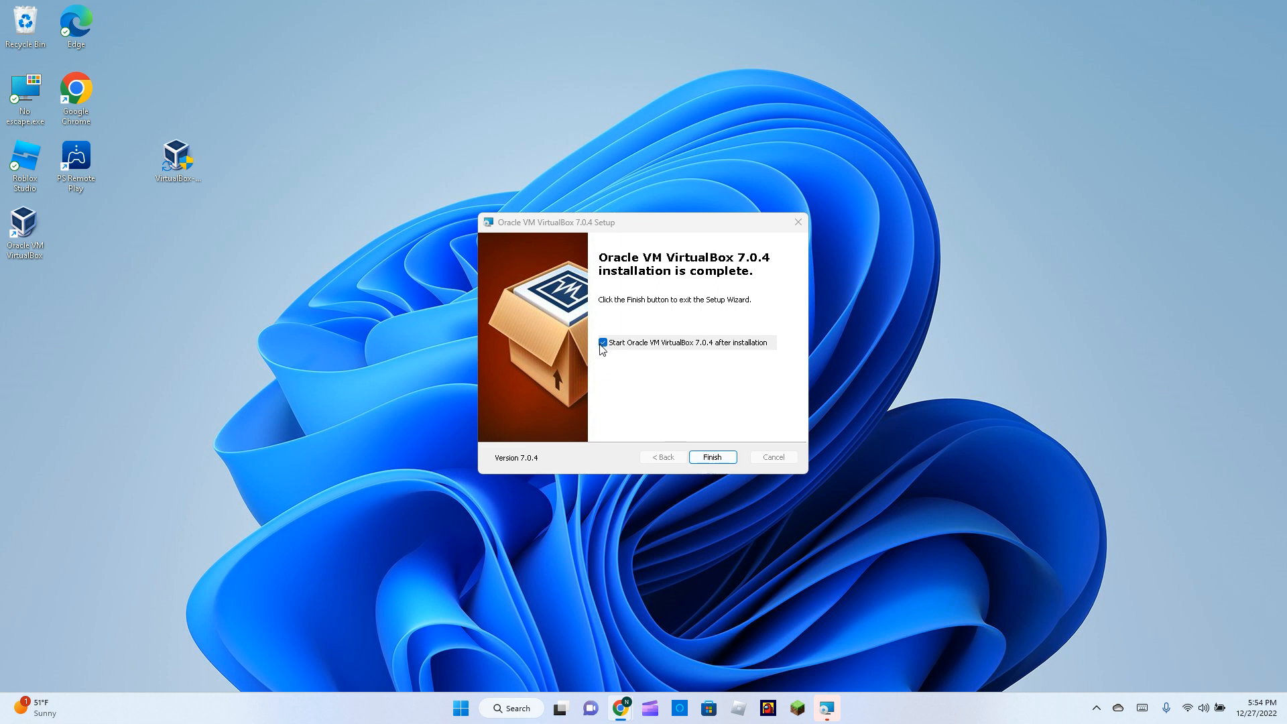
{"action": "left_click", "coordinate": [670, 347]}
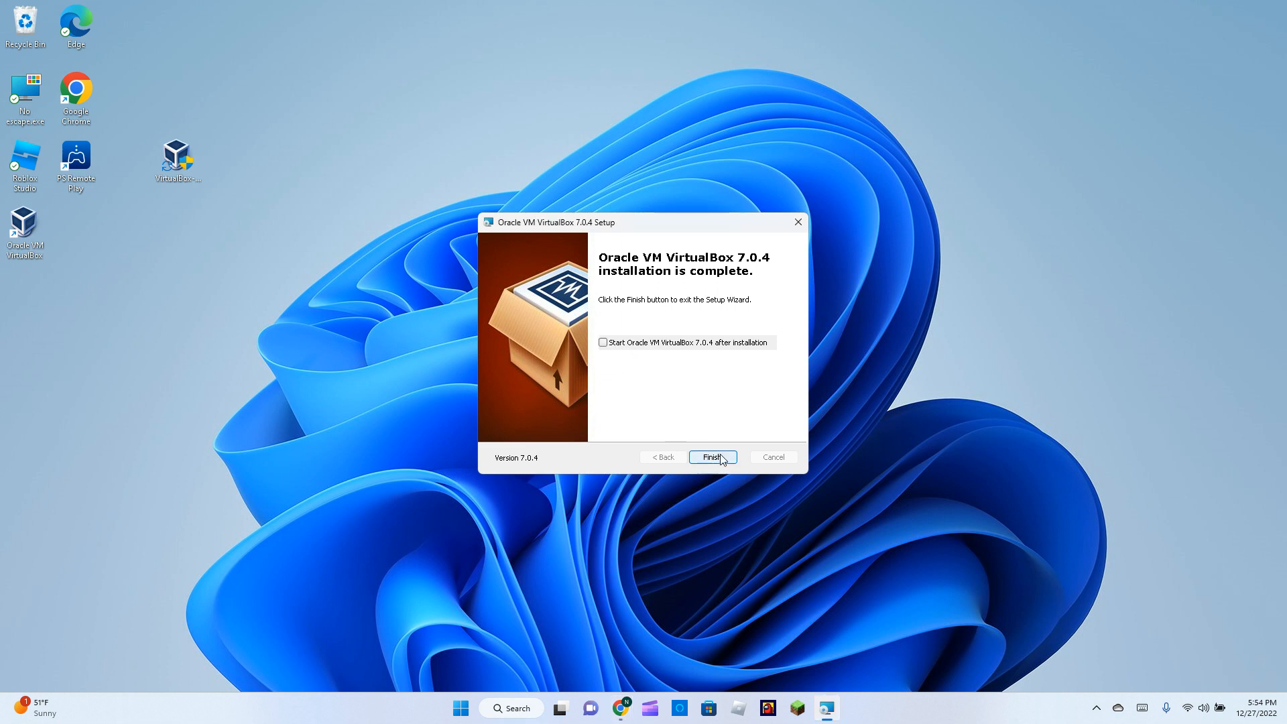
{"action": "left_click", "coordinate": [714, 457]}
Move the installer and Oracle VM VirtualBox icons to the desktop centre and launch VirtualBox Manager.
{"action": "right_click", "coordinate": [185, 161]}
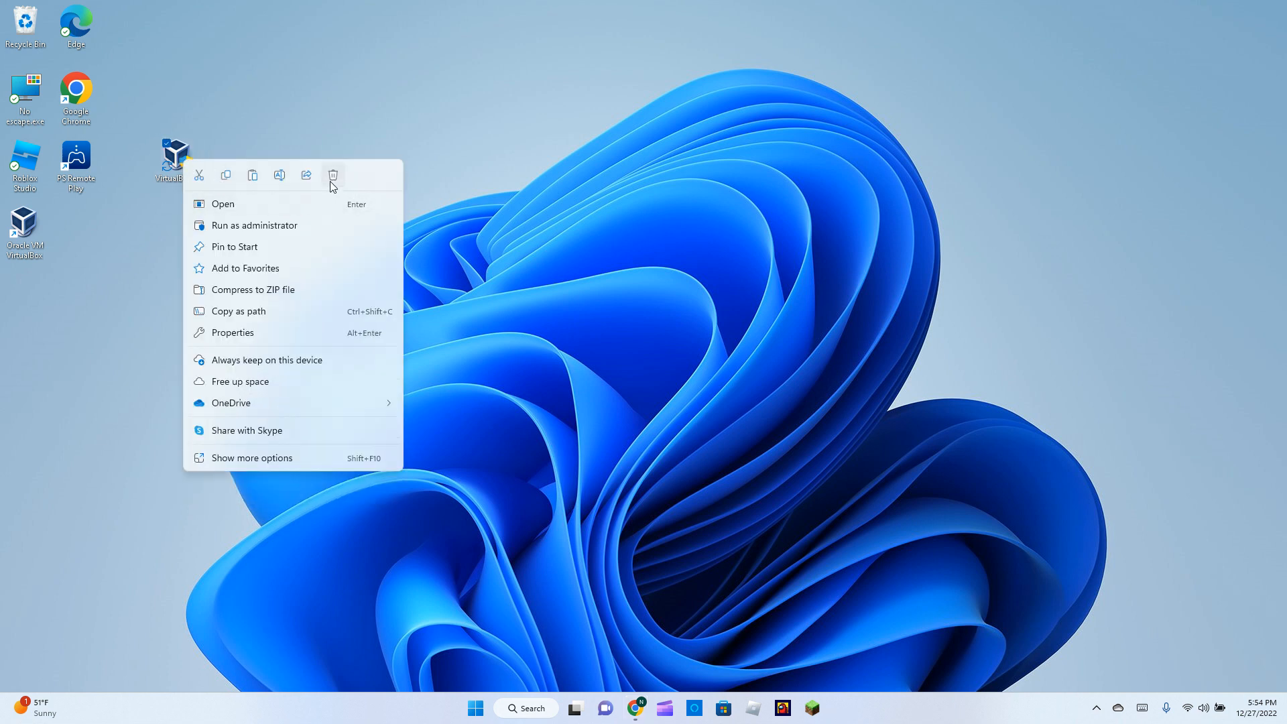
{"action": "left_click", "coordinate": [618, 268]}
{"action": "left_click_drag", "start_coordinate": [195, 154], "coordinate": [909, 359]}
{"action": "left_click_drag", "start_coordinate": [26, 227], "coordinate": [590, 372]}
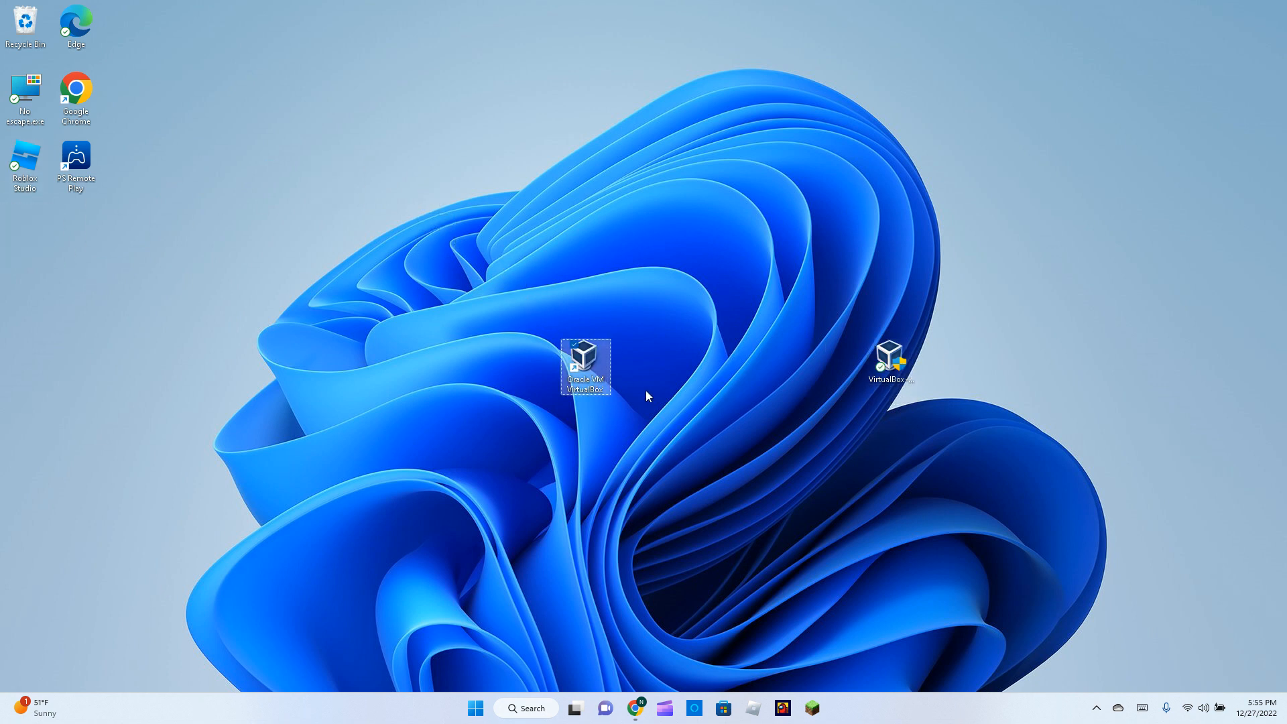
{"action": "double_click", "coordinate": [610, 381]}
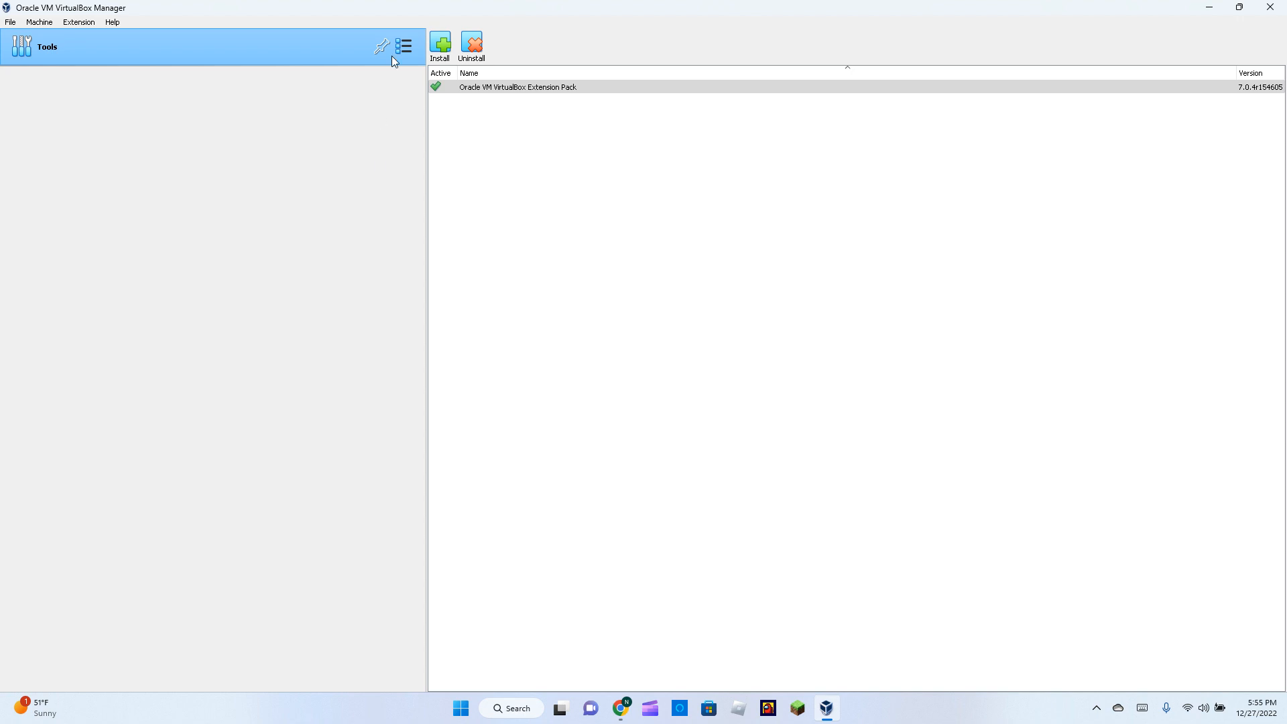
Restore and reposition the VirtualBox Manager window.
{"action": "left_click_drag", "start_coordinate": [411, 9], "coordinate": [381, 41]}
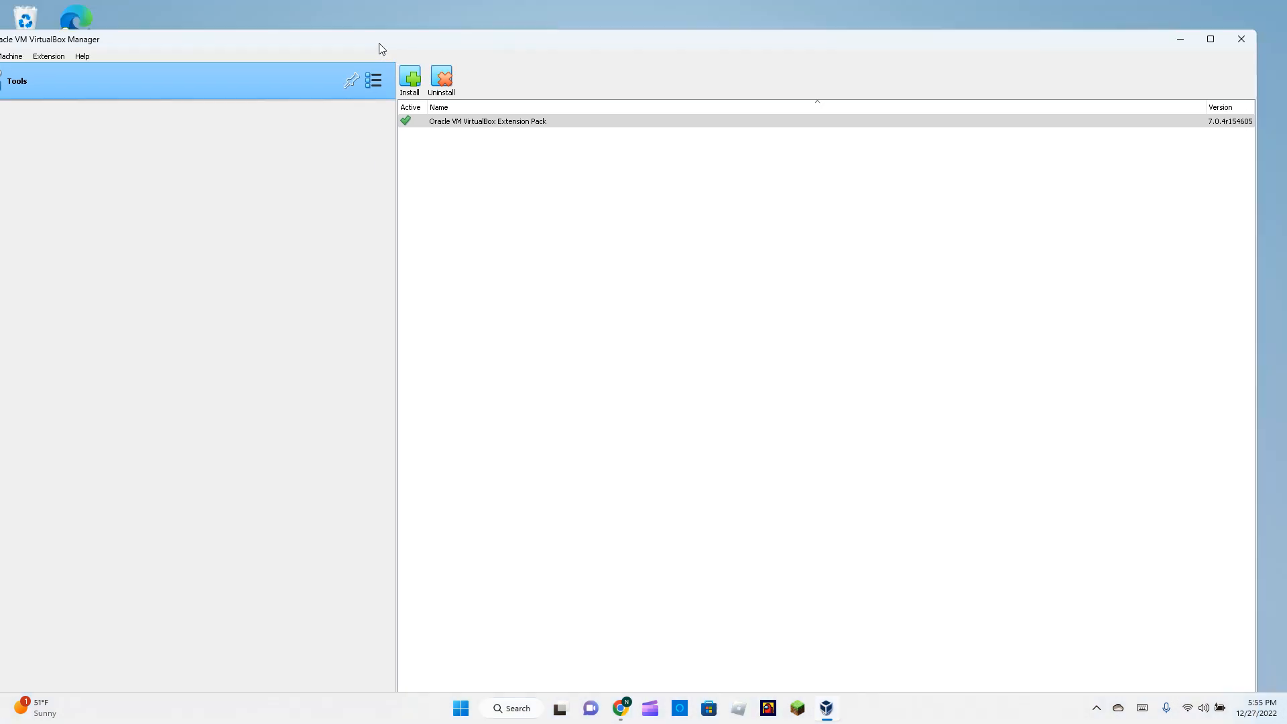
{"action": "left_click", "coordinate": [550, 26]}
{"action": "left_click", "coordinate": [537, 34]}
{"action": "left_click_drag", "start_coordinate": [536, 39], "coordinate": [597, 25]}
Review the installed Extension Pack in Tools > Extensions, cancelling the add-package file dialog.
{"action": "left_click", "coordinate": [433, 66]}
{"action": "left_click", "coordinate": [478, 94]}
{"action": "left_click", "coordinate": [471, 65]}
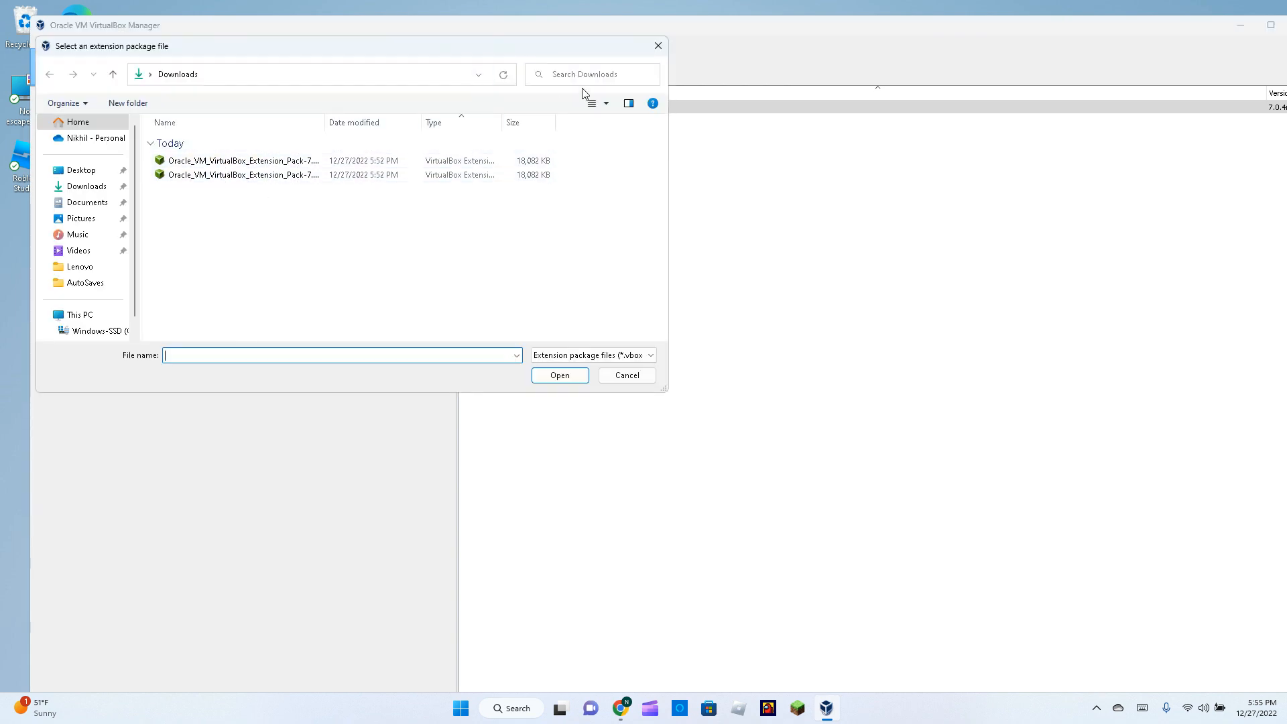
{"action": "left_click", "coordinate": [658, 46]}
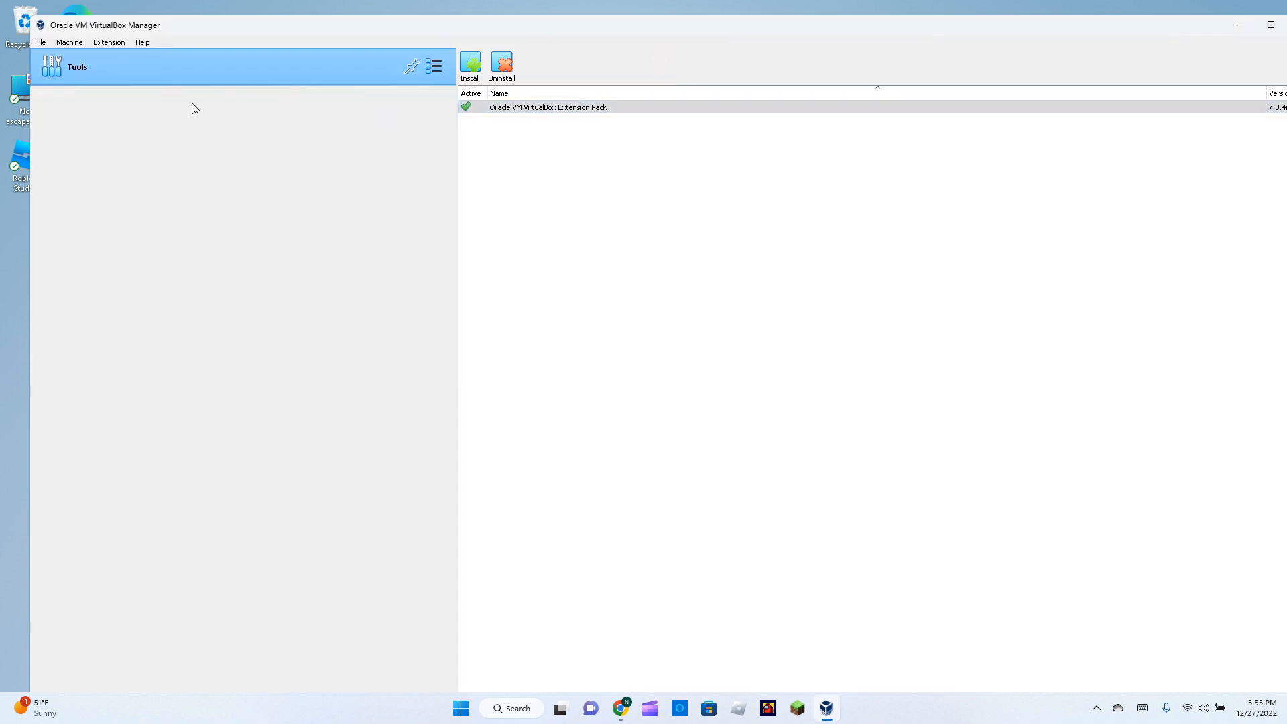
{"action": "left_click", "coordinate": [68, 42]}
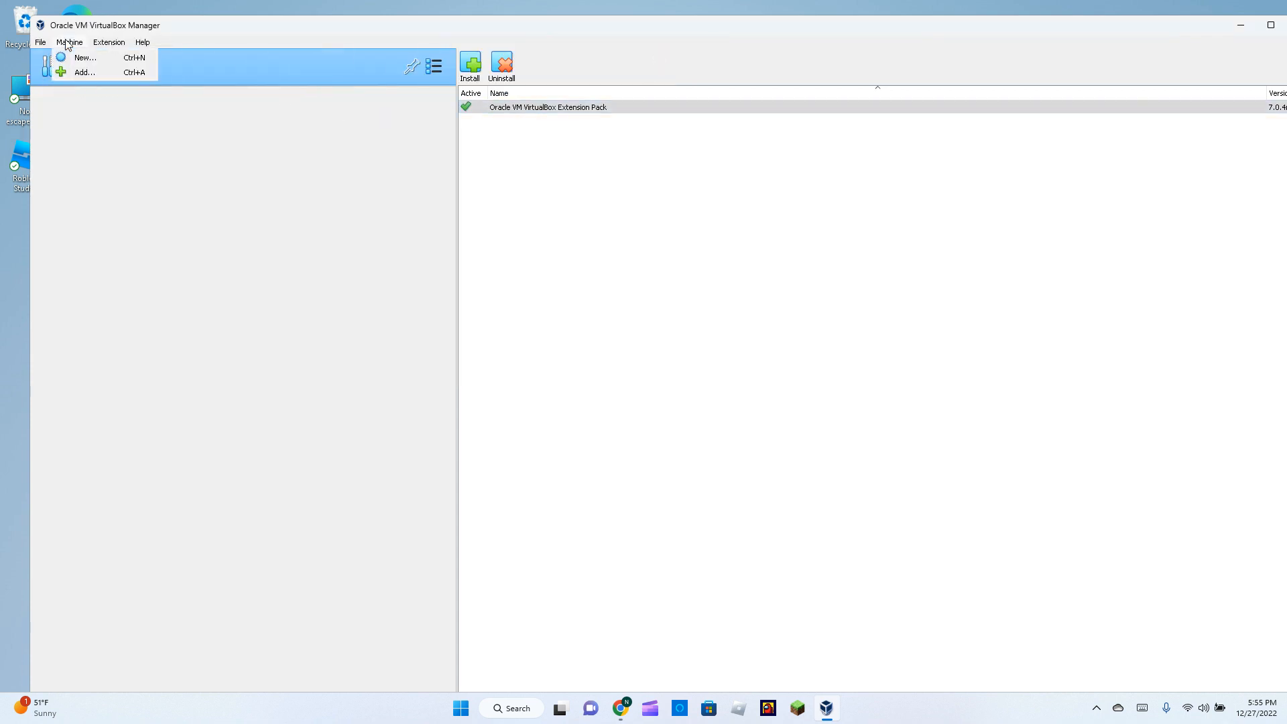
Start a new virtual machine named Windows 11.
{"action": "left_click", "coordinate": [77, 55]}
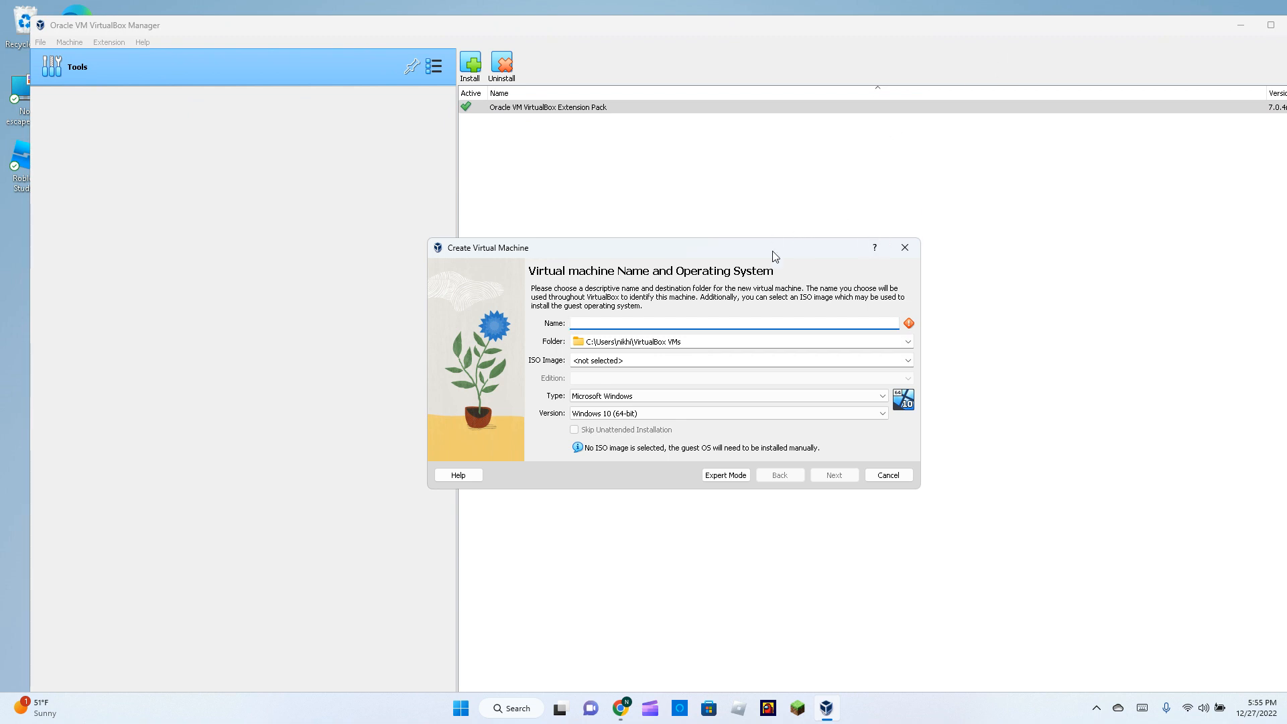
{"action": "type", "text": "Wi"}
{"action": "left_click", "coordinate": [834, 475]}
{"action": "left_click", "coordinate": [834, 476]}
{"action": "left_click", "coordinate": [780, 475]}
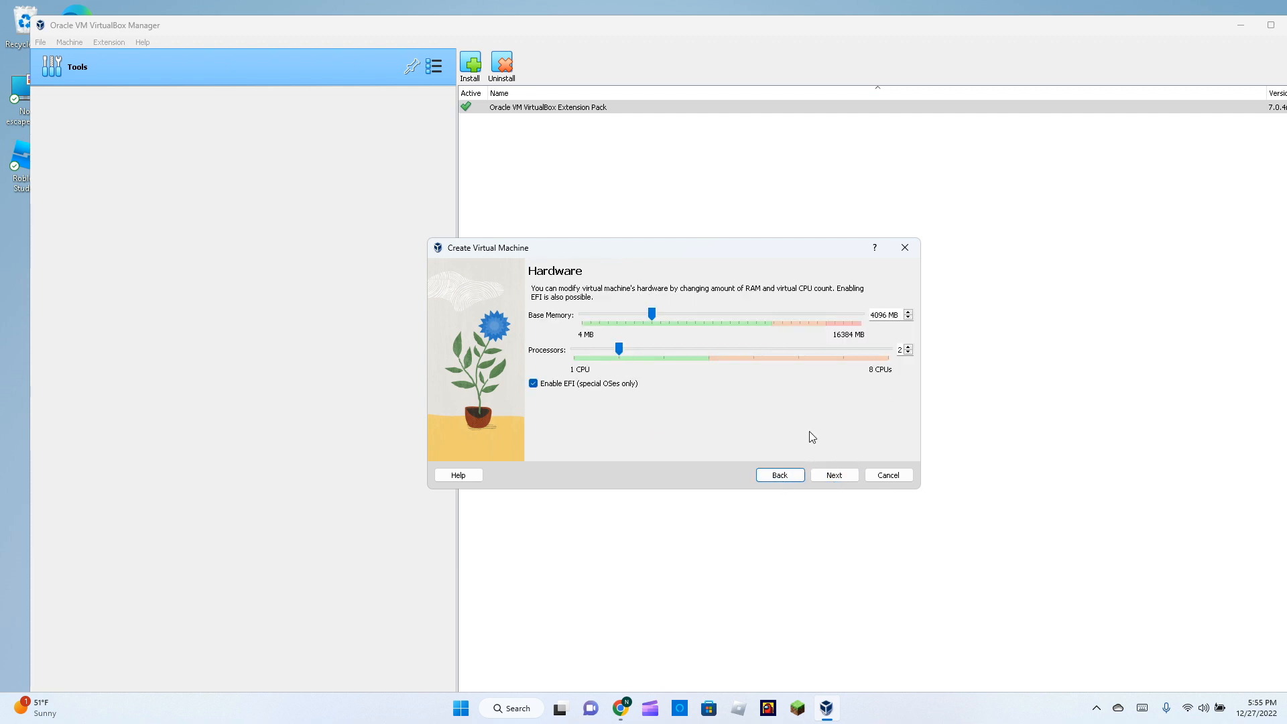
Give it 10000 MB base memory, 4 processors and an 80 GB disk, and create it.
{"action": "left_click", "coordinate": [886, 318]}
{"action": "key", "text": "BackSpace"}
{"action": "key", "text": "BackSpace"}
{"action": "key", "text": "BackSpace"}
{"action": "key", "text": "BackSpace"}
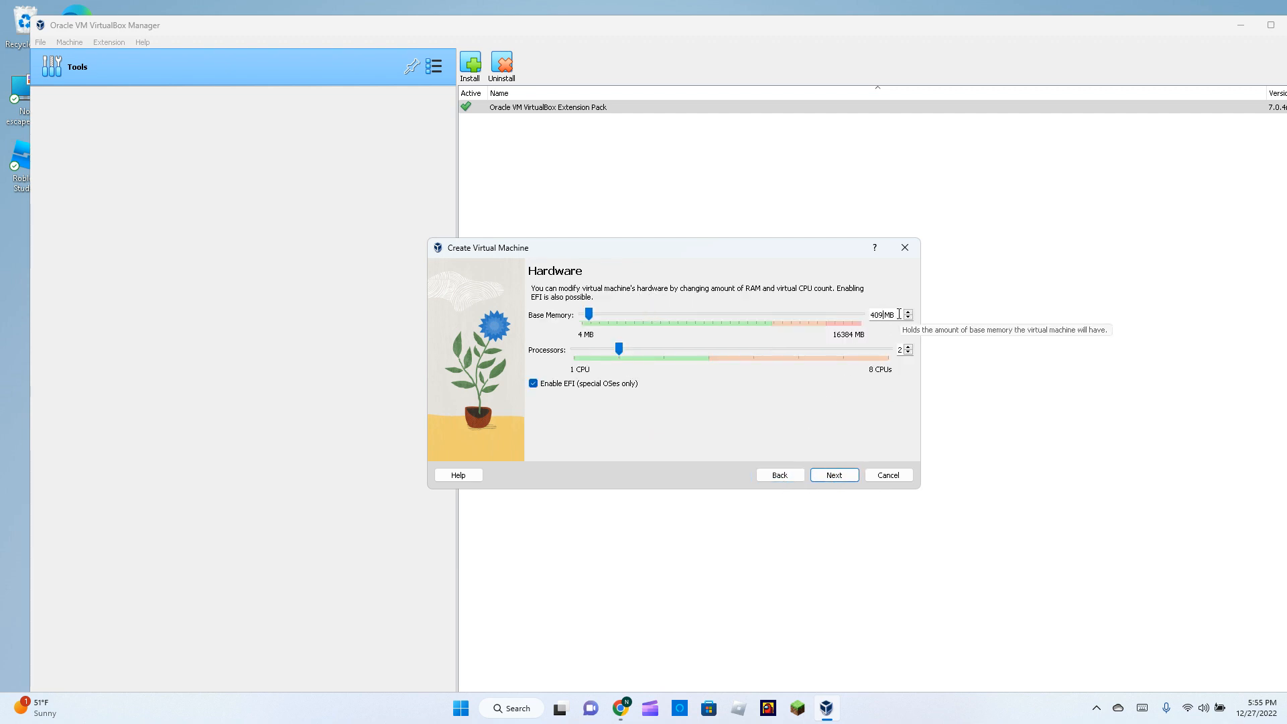
{"action": "type", "text": "10000"}
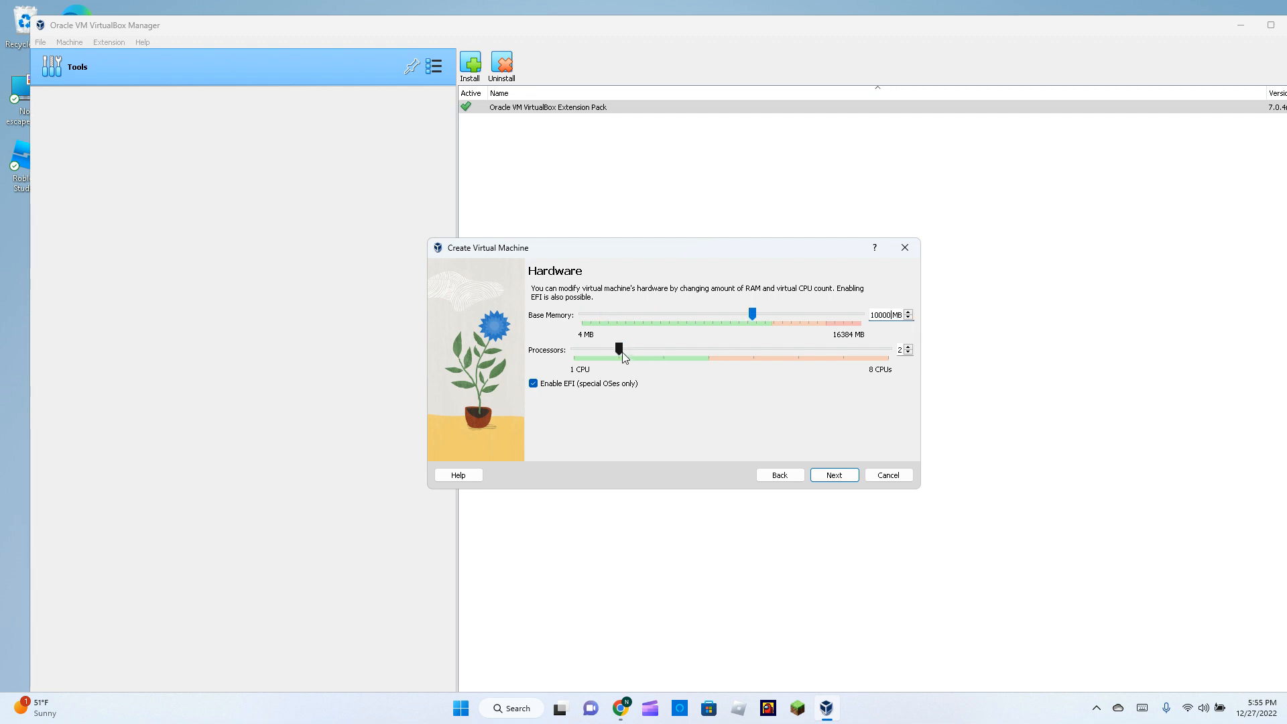
{"action": "left_click_drag", "start_coordinate": [677, 362], "coordinate": [707, 360]}
{"action": "left_click", "coordinate": [834, 477]}
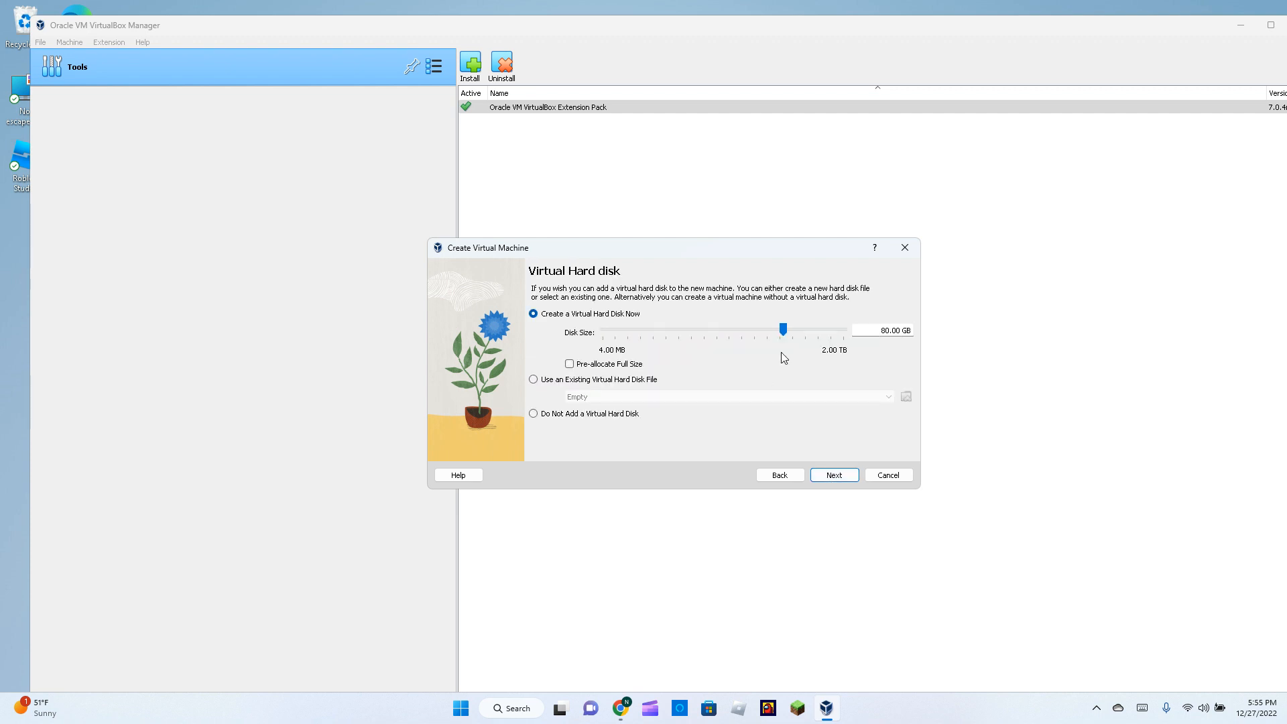
{"action": "left_click", "coordinate": [831, 475]}
{"action": "left_click", "coordinate": [831, 474]}
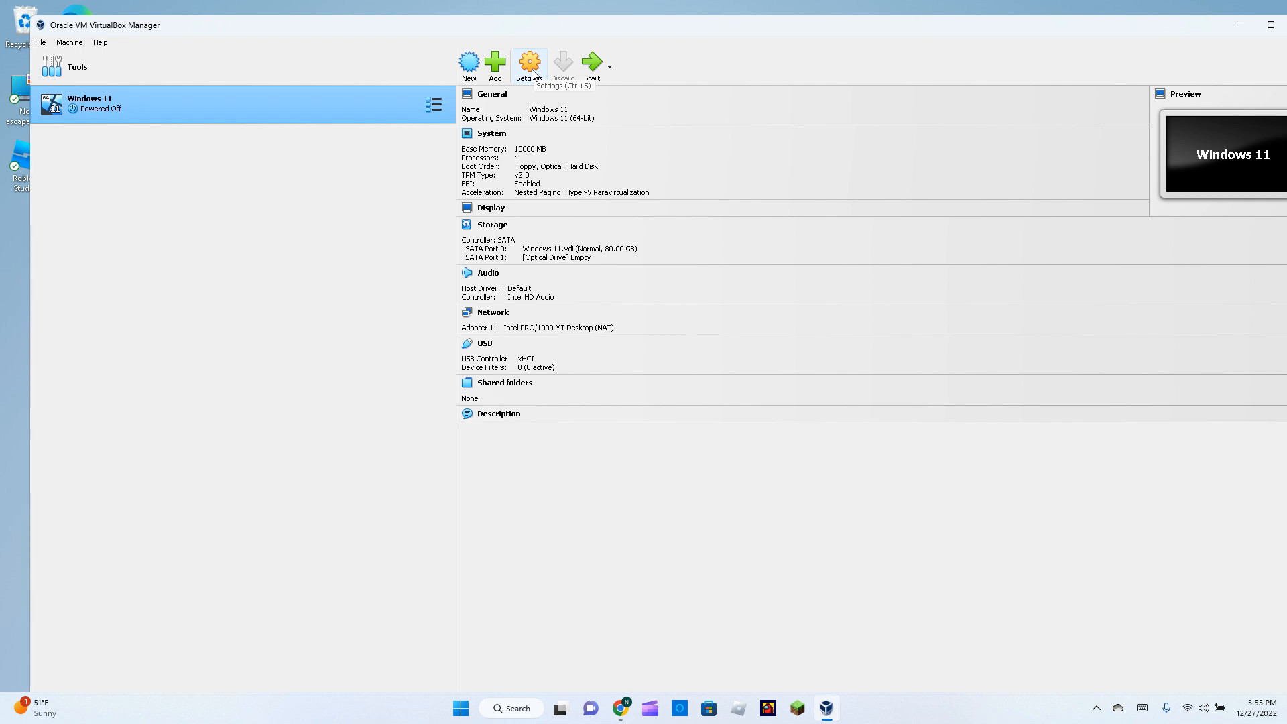
{"action": "left_click", "coordinate": [593, 66]}
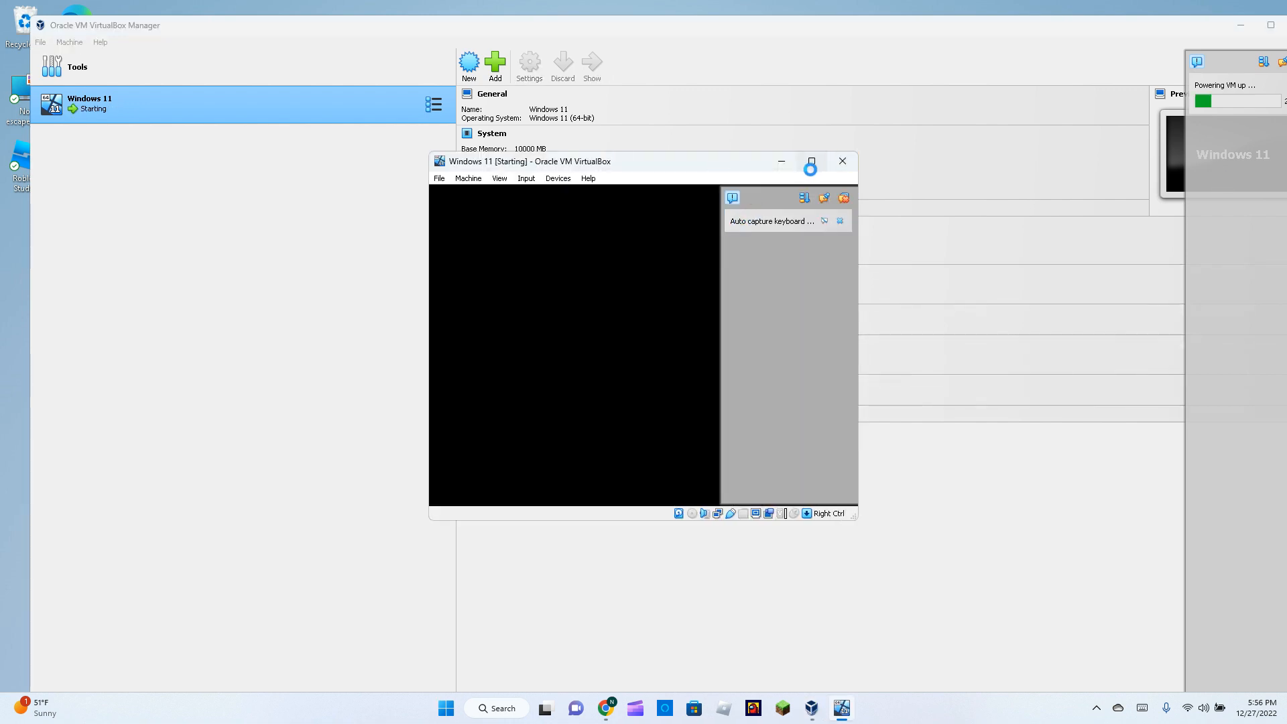
{"action": "left_click", "coordinate": [811, 161]}
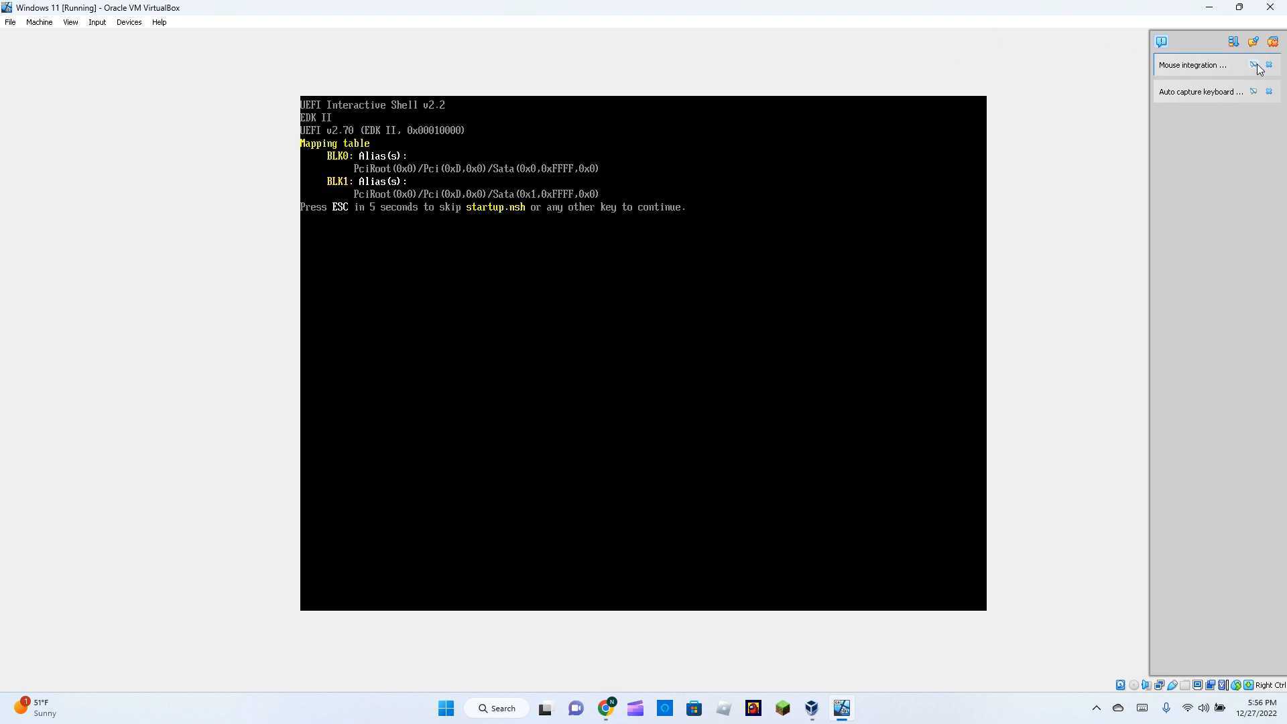
{"action": "left_click", "coordinate": [1270, 64]}
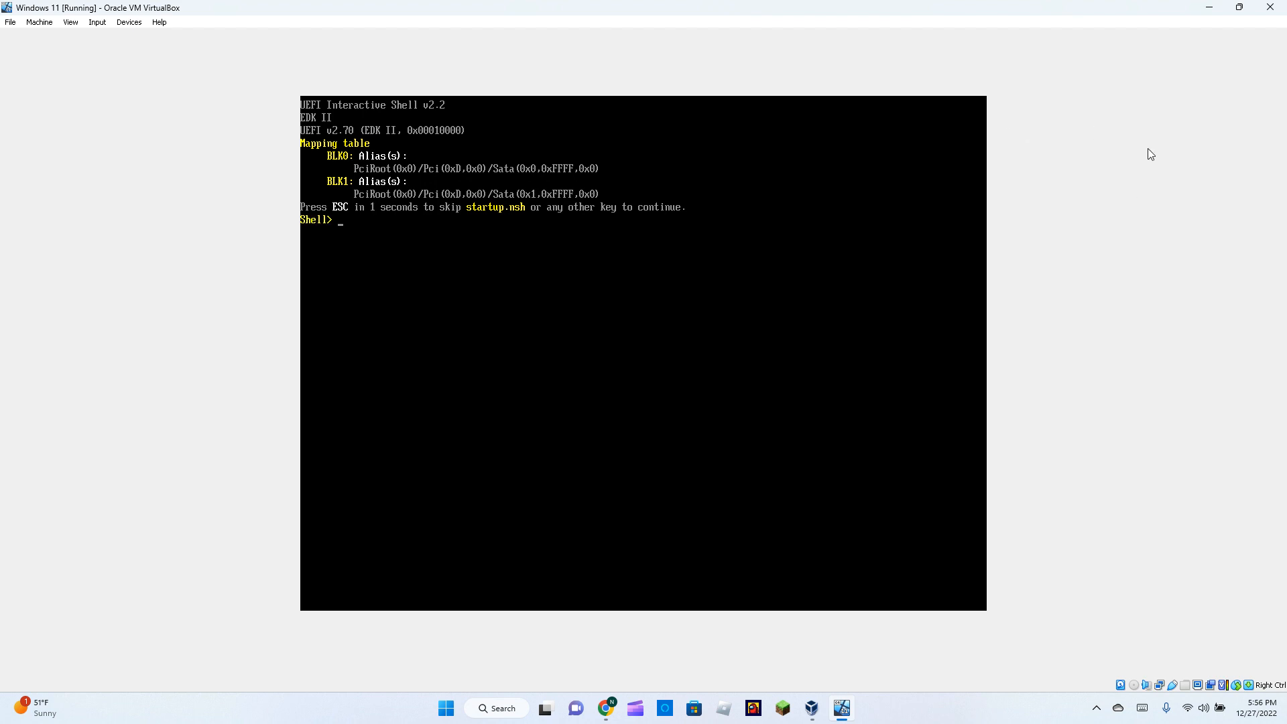
{"action": "left_click", "coordinate": [1270, 7]}
{"action": "left_click", "coordinate": [612, 364]}
{"action": "left_click", "coordinate": [593, 387]}
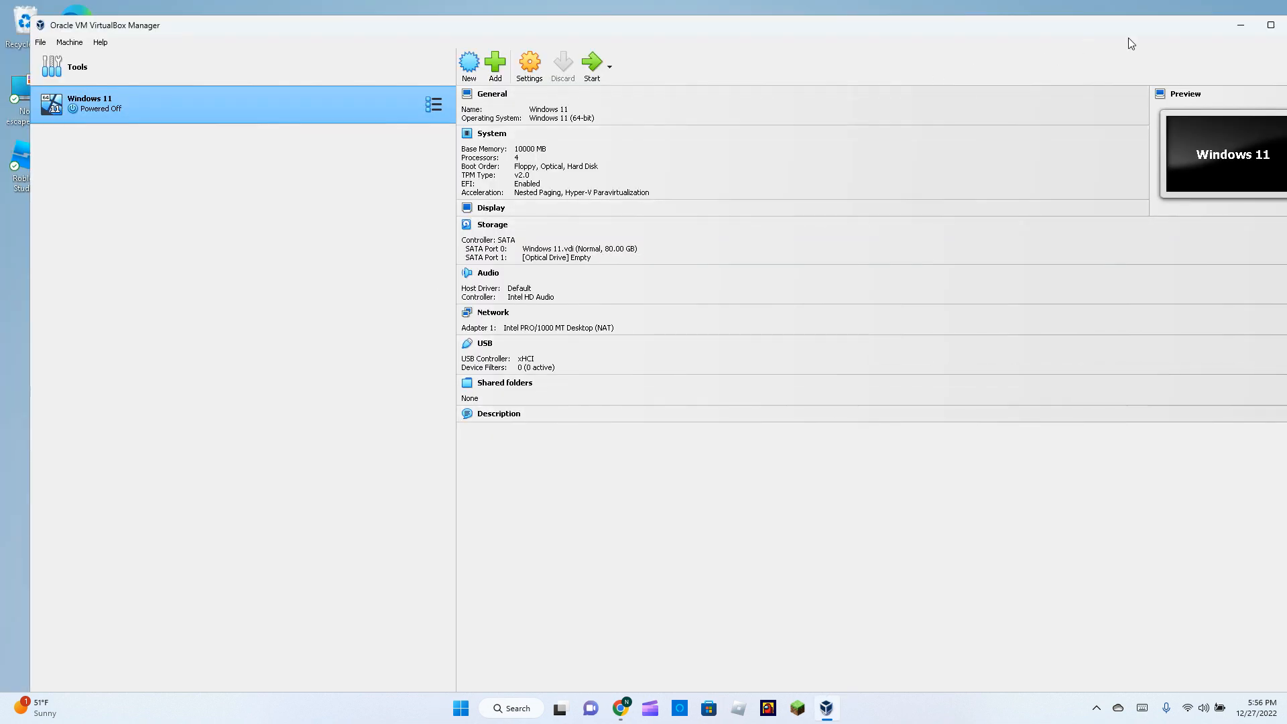
Maximize the Manager and review the Windows 11 machine's System and Display settings.
{"action": "left_click", "coordinate": [1270, 23]}
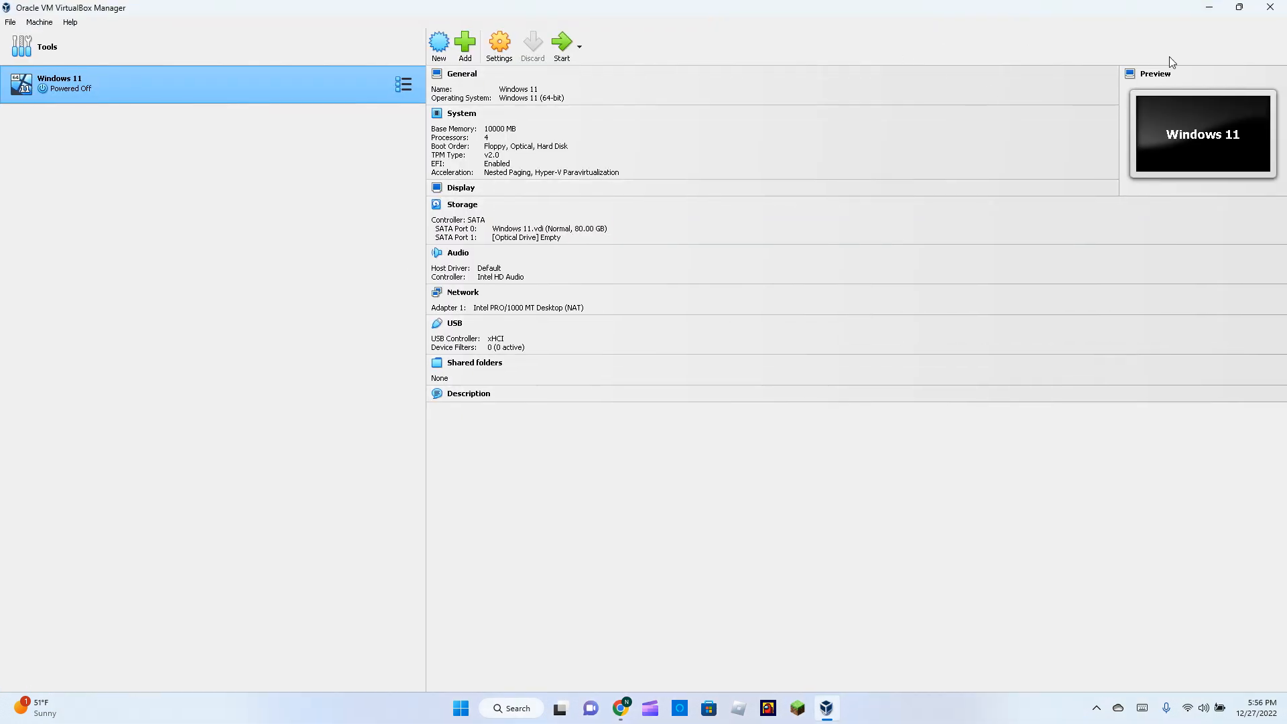
{"action": "left_click", "coordinate": [499, 46]}
{"action": "left_click", "coordinate": [476, 240]}
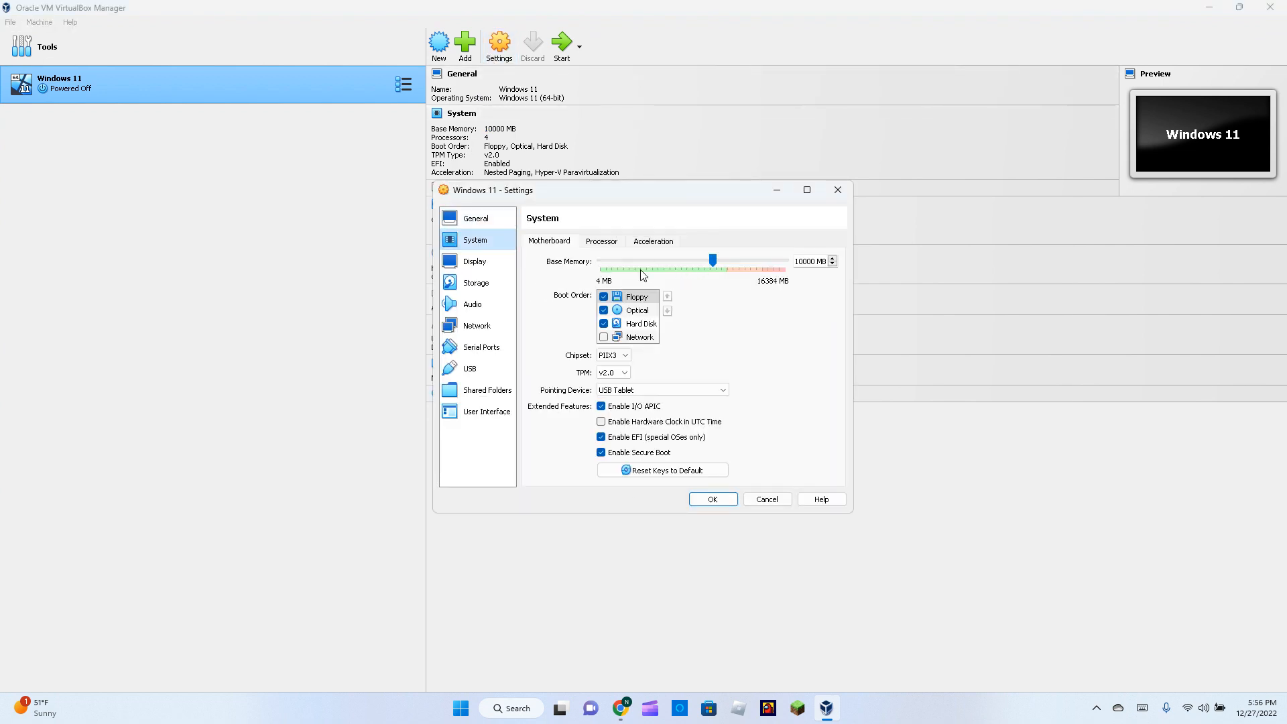
{"action": "left_click", "coordinate": [600, 246]}
{"action": "left_click", "coordinate": [551, 244]}
{"action": "left_click", "coordinate": [474, 262]}
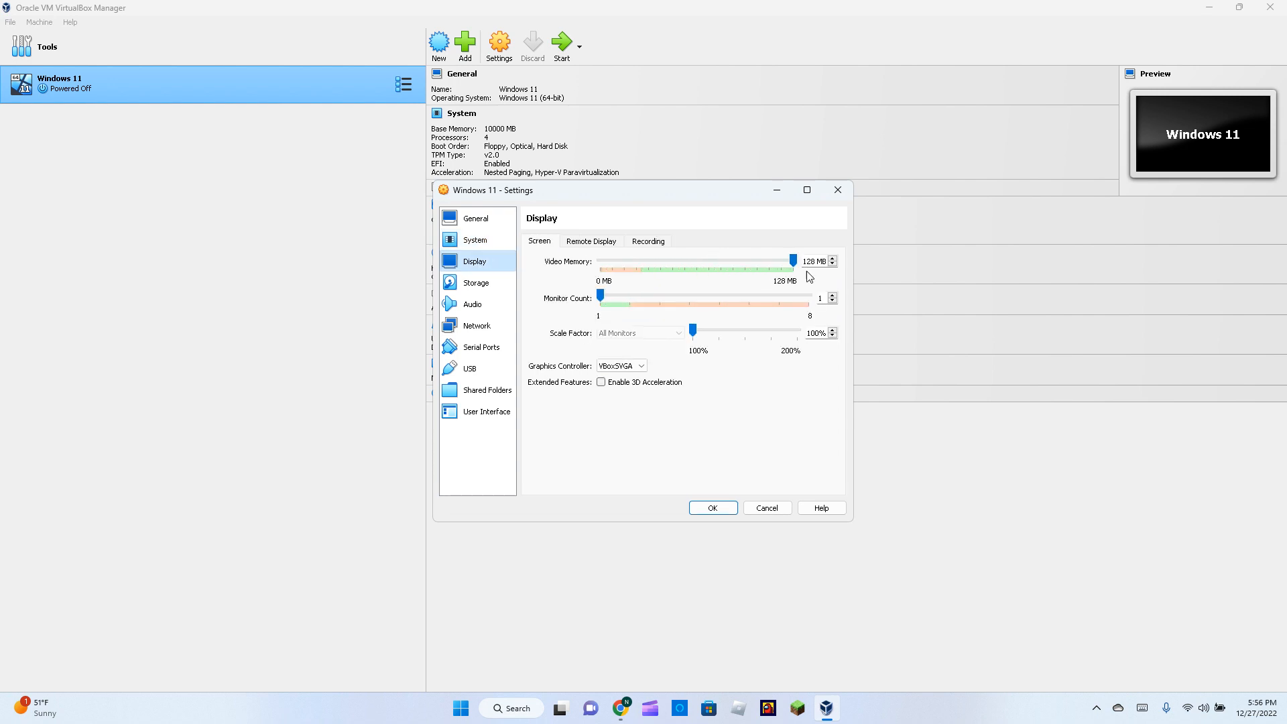
Load Win11_22H2_English_x64v1.iso into the empty optical drive, save, and start the machine.
{"action": "left_click", "coordinate": [468, 284]}
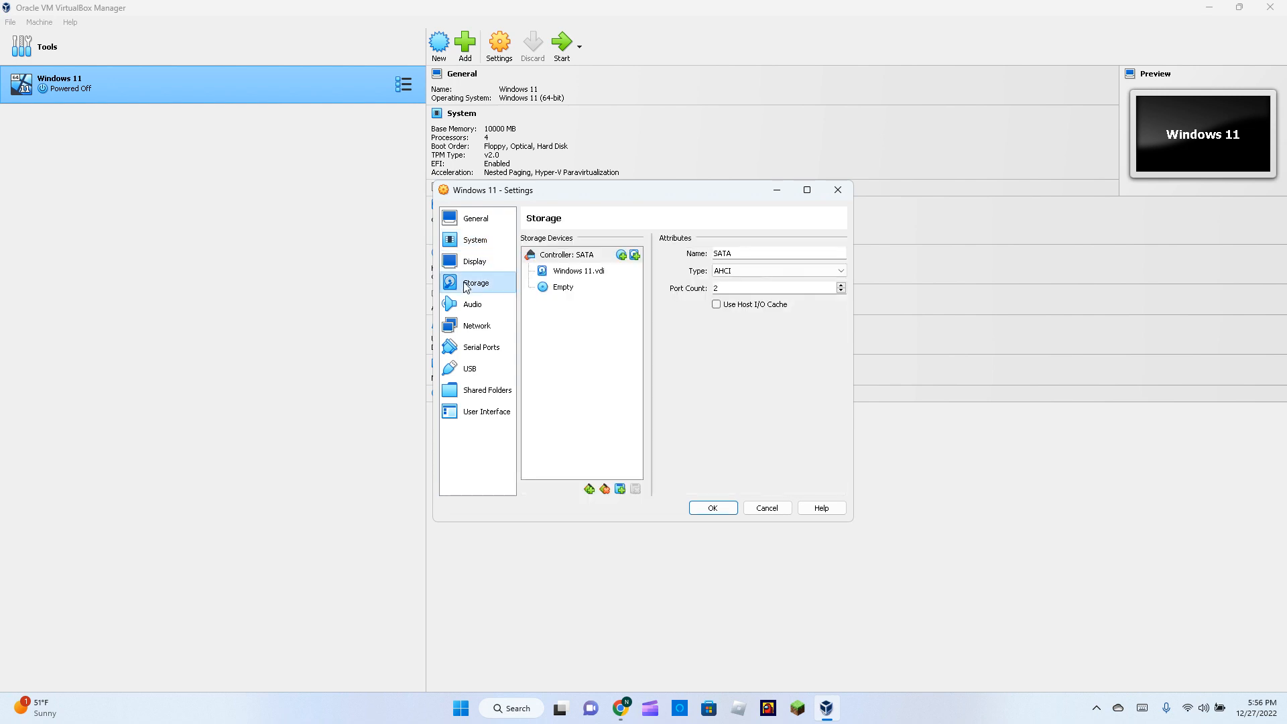
{"action": "left_click", "coordinate": [562, 288]}
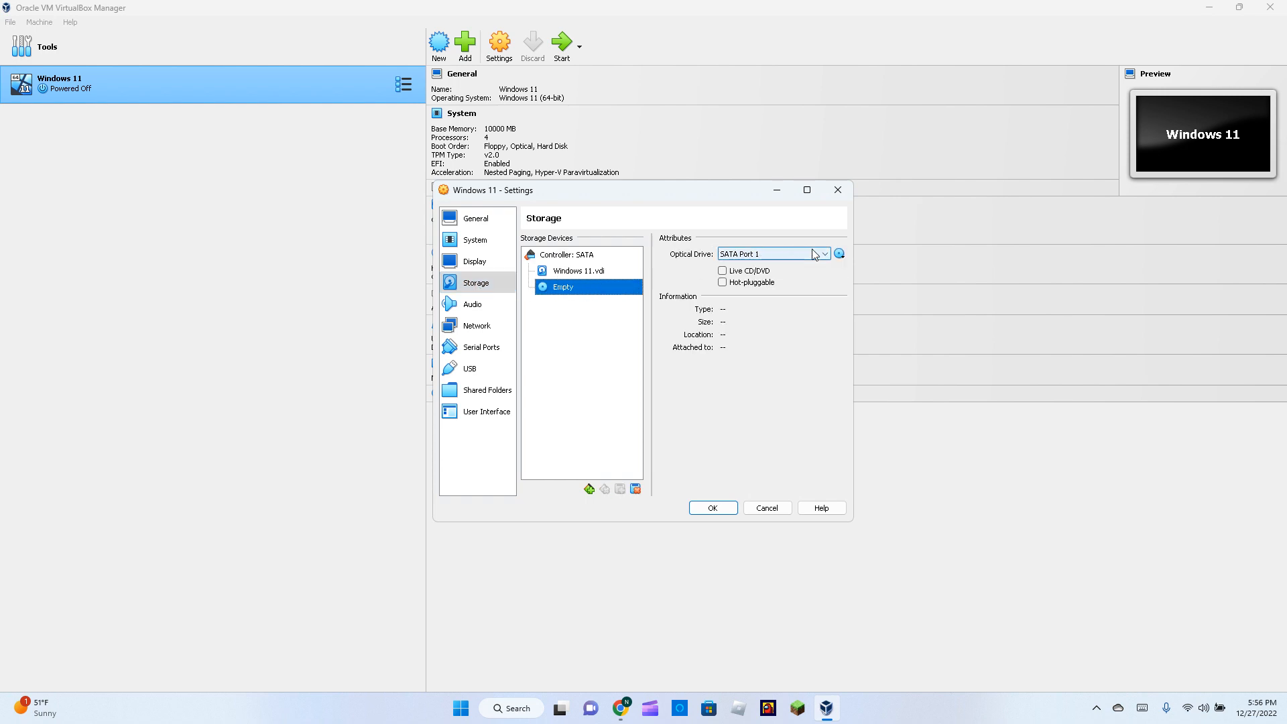
{"action": "left_click", "coordinate": [840, 254]}
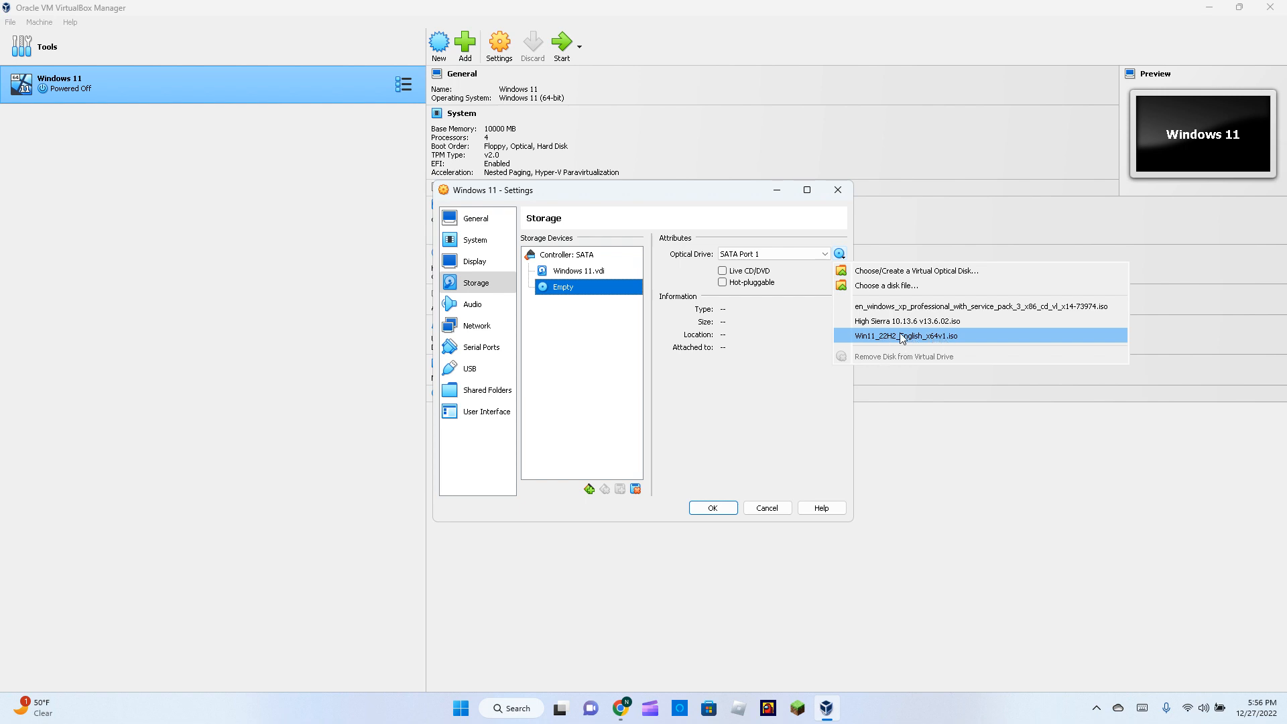
{"action": "left_click", "coordinate": [881, 286]}
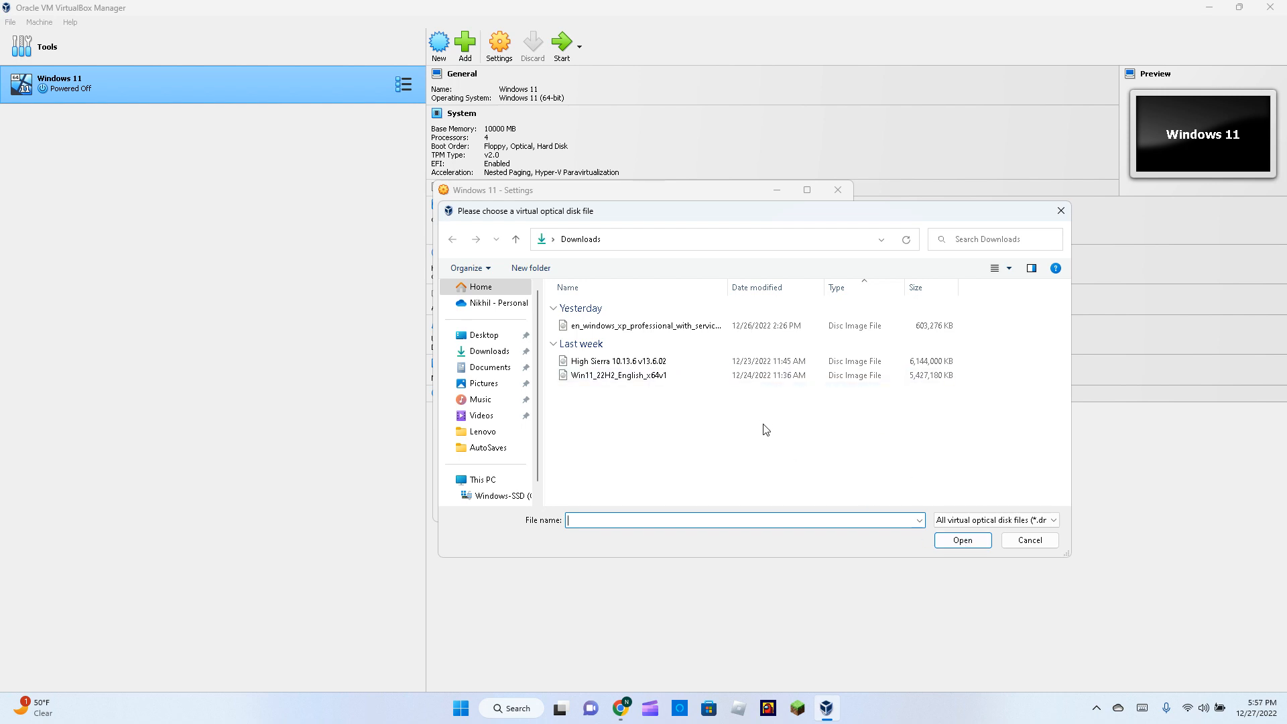
{"action": "double_click", "coordinate": [808, 378]}
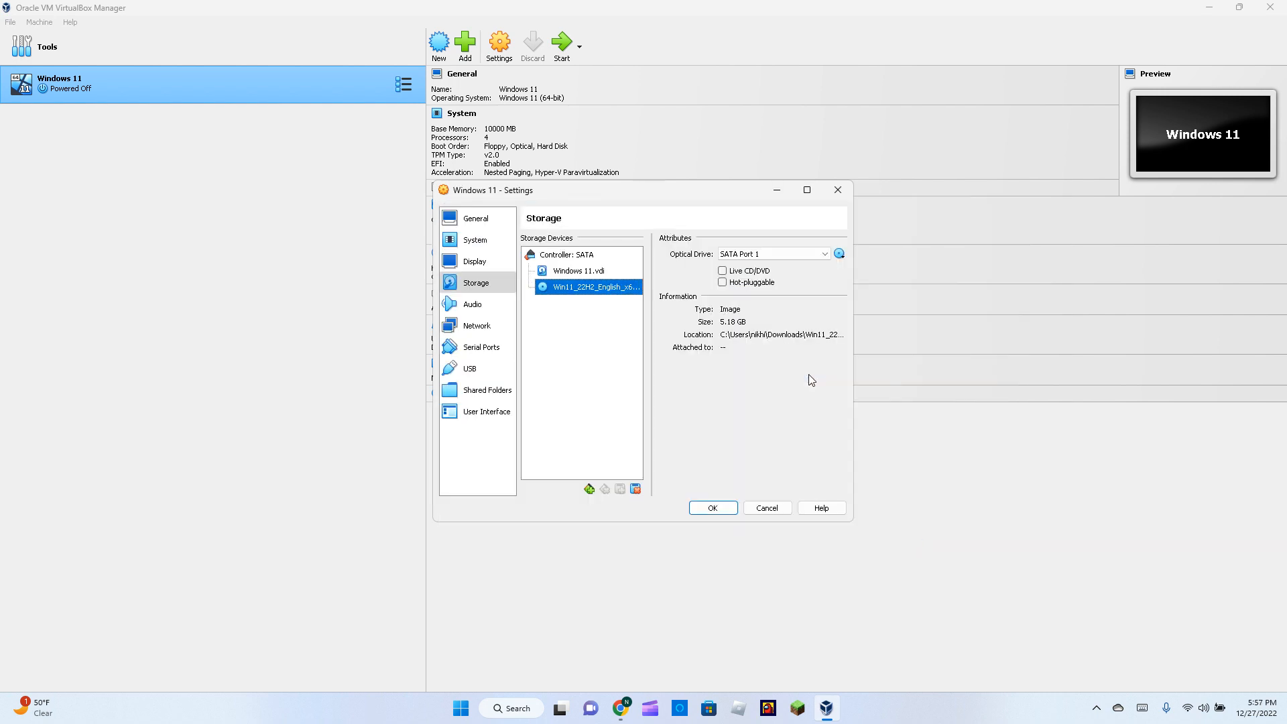
{"action": "left_click", "coordinate": [727, 509]}
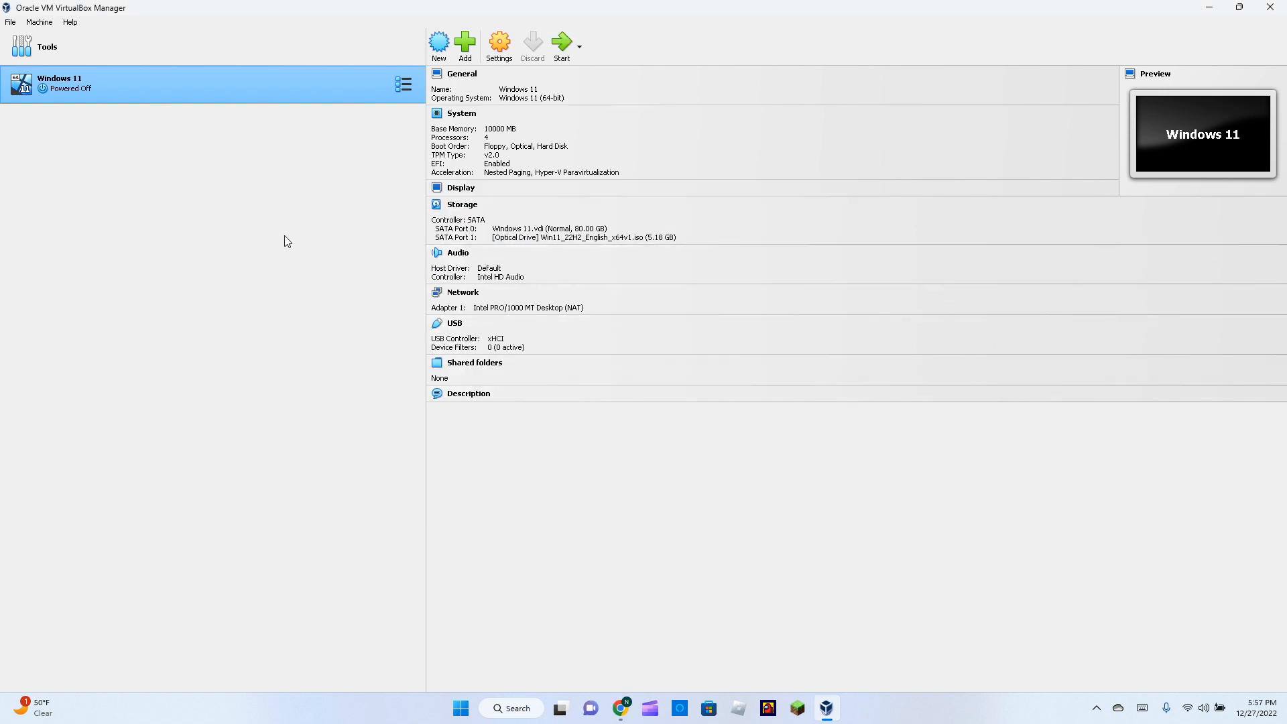
{"action": "double_click", "coordinate": [318, 94]}
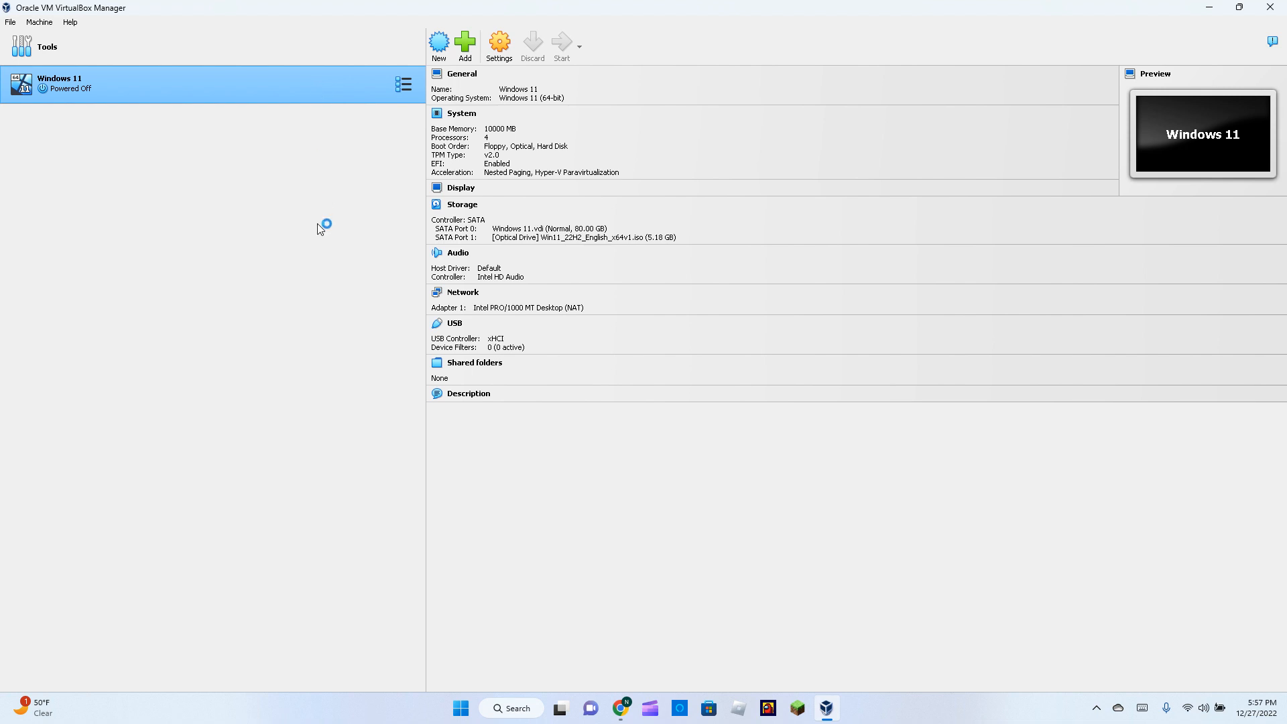
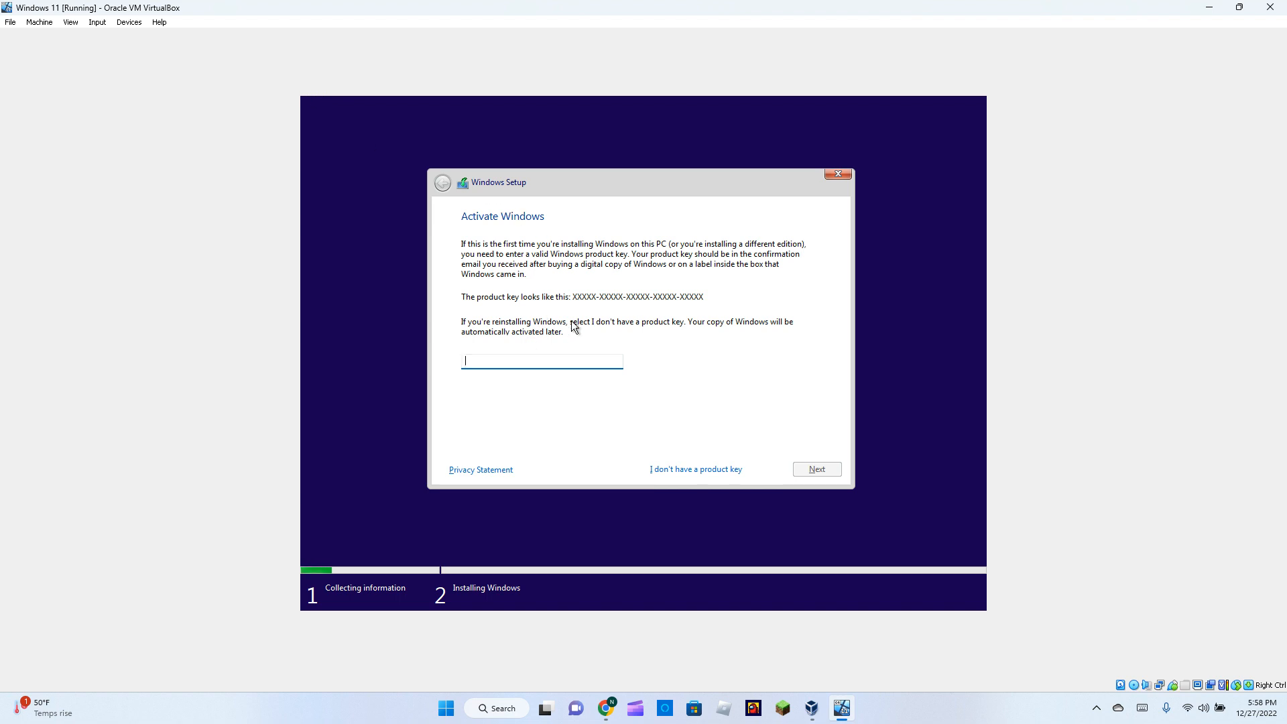
Skip the product key, choose Windows 11 Pro N for Workstations, accept the licence, and custom-install to Drive 0.
{"action": "left_click", "coordinate": [665, 468]}
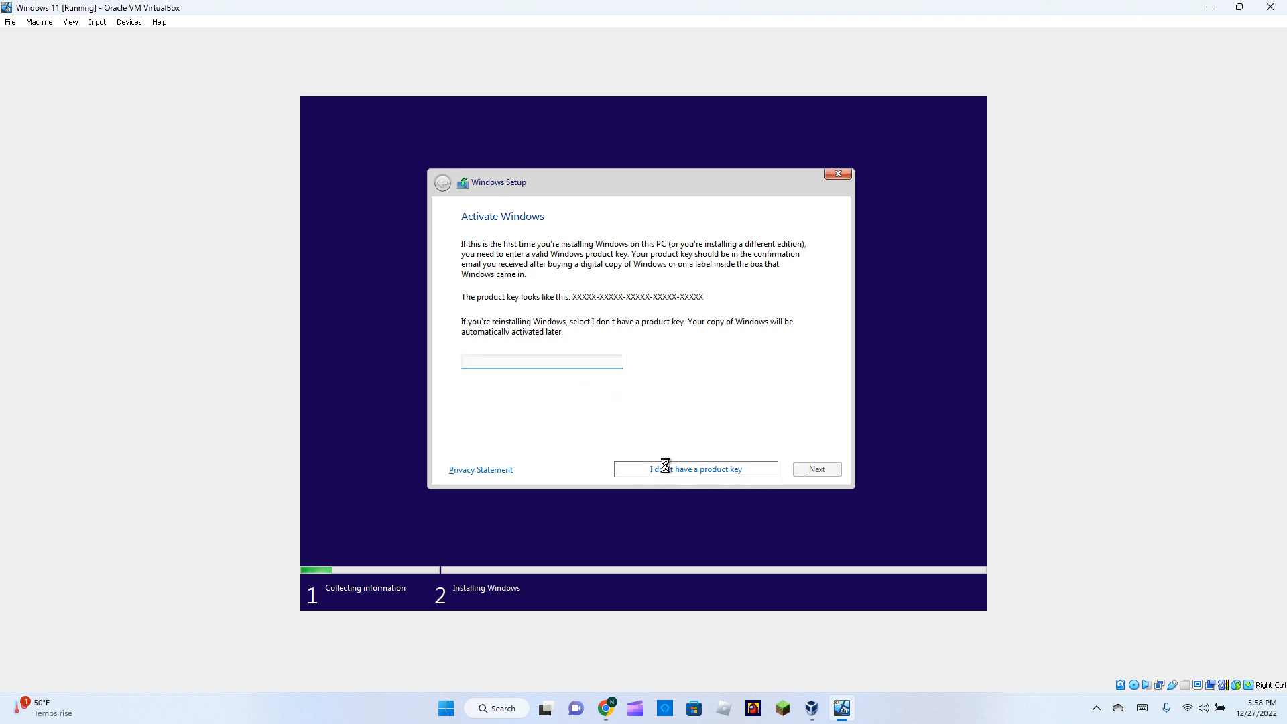
{"action": "scroll", "coordinate": [560, 325], "scroll_direction": "down", "scroll_amount": 2}
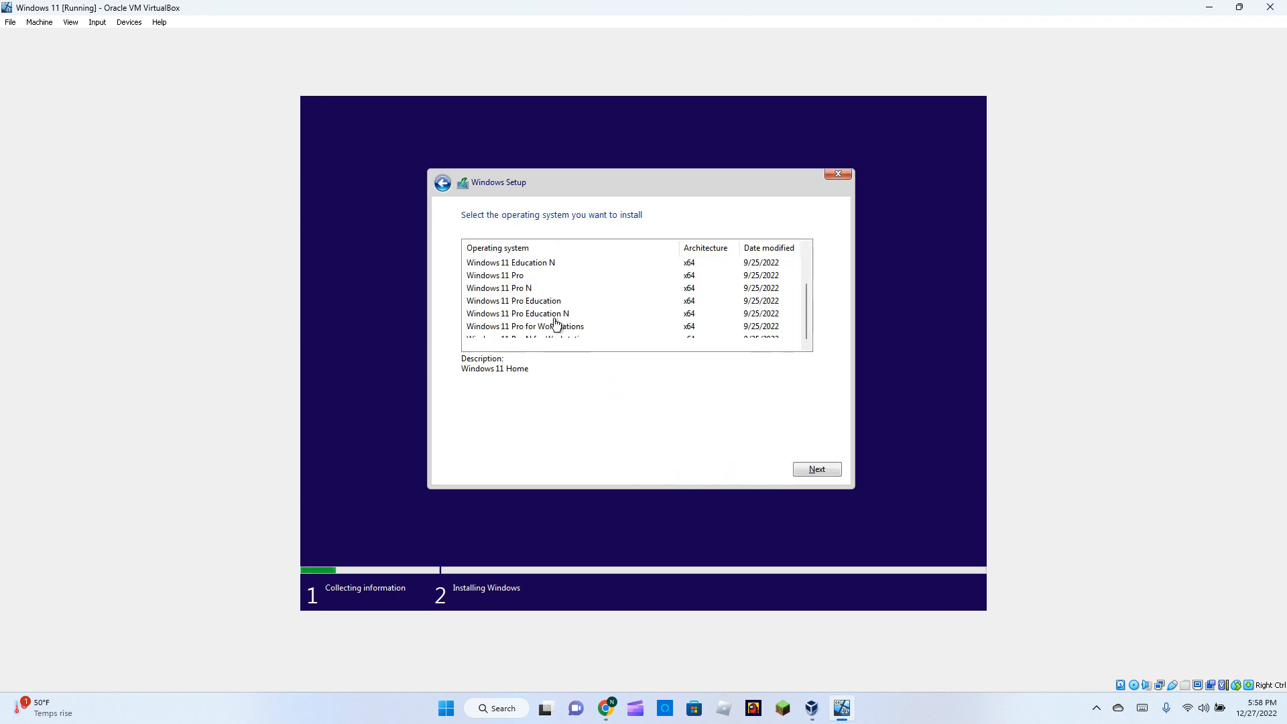
{"action": "left_click", "coordinate": [551, 343]}
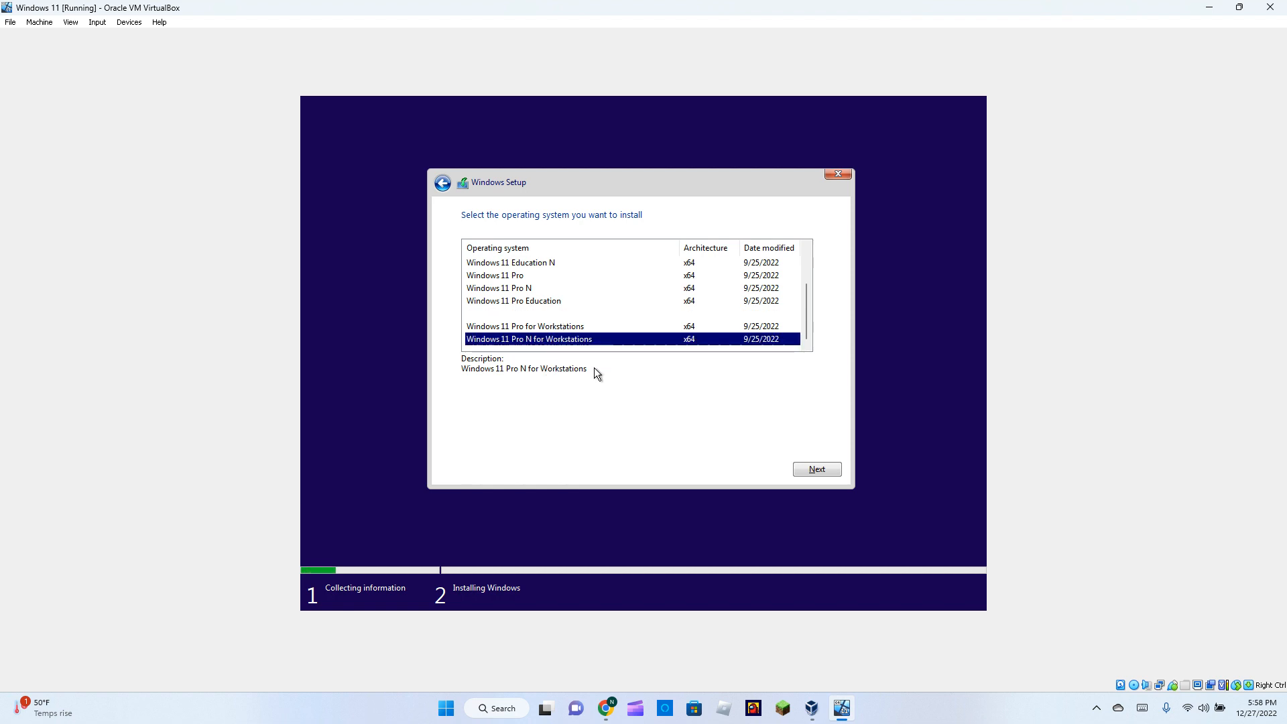
{"action": "left_click", "coordinate": [816, 469]}
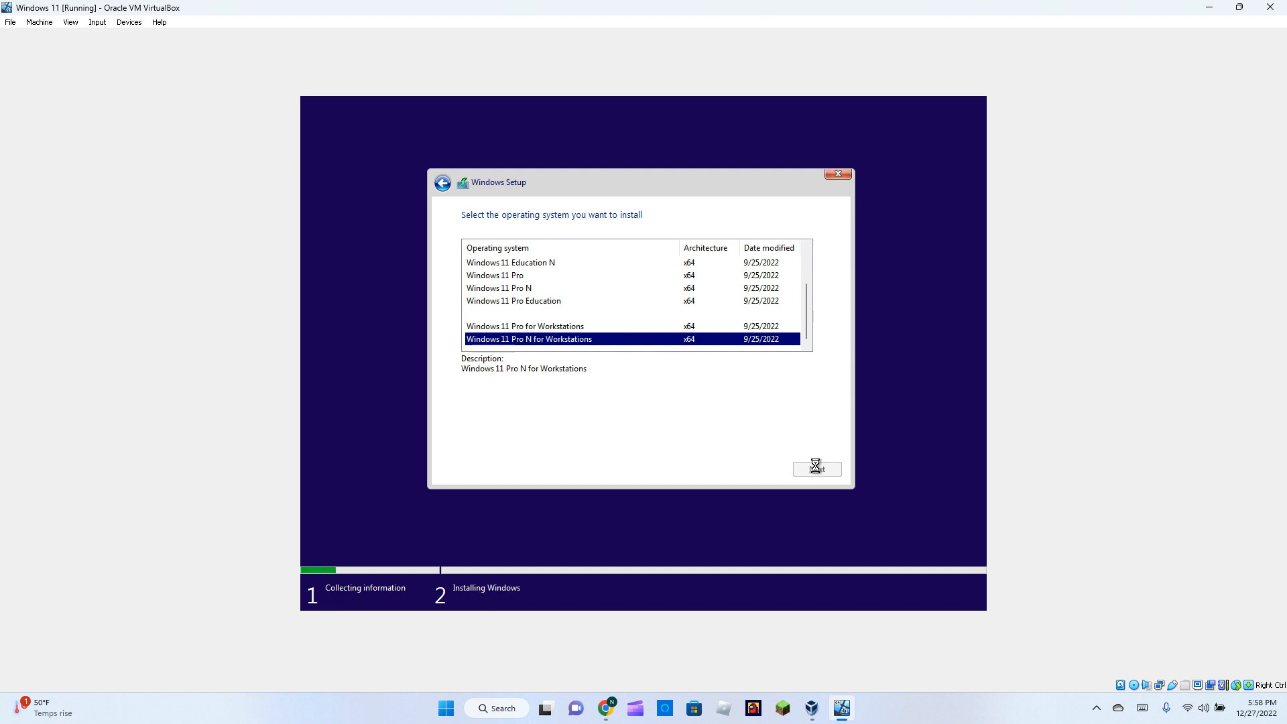
{"action": "scroll", "coordinate": [515, 416], "scroll_direction": "down", "scroll_amount": 5}
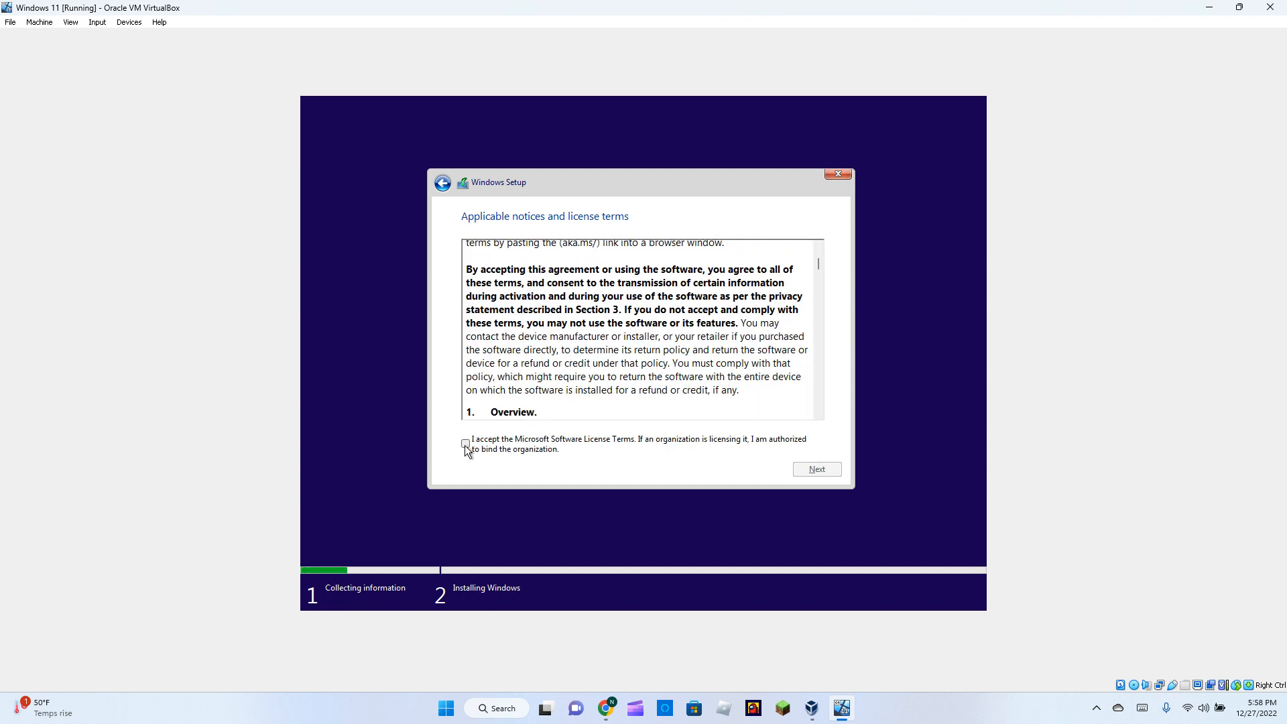
{"action": "left_click", "coordinate": [465, 444]}
{"action": "left_click", "coordinate": [816, 468]}
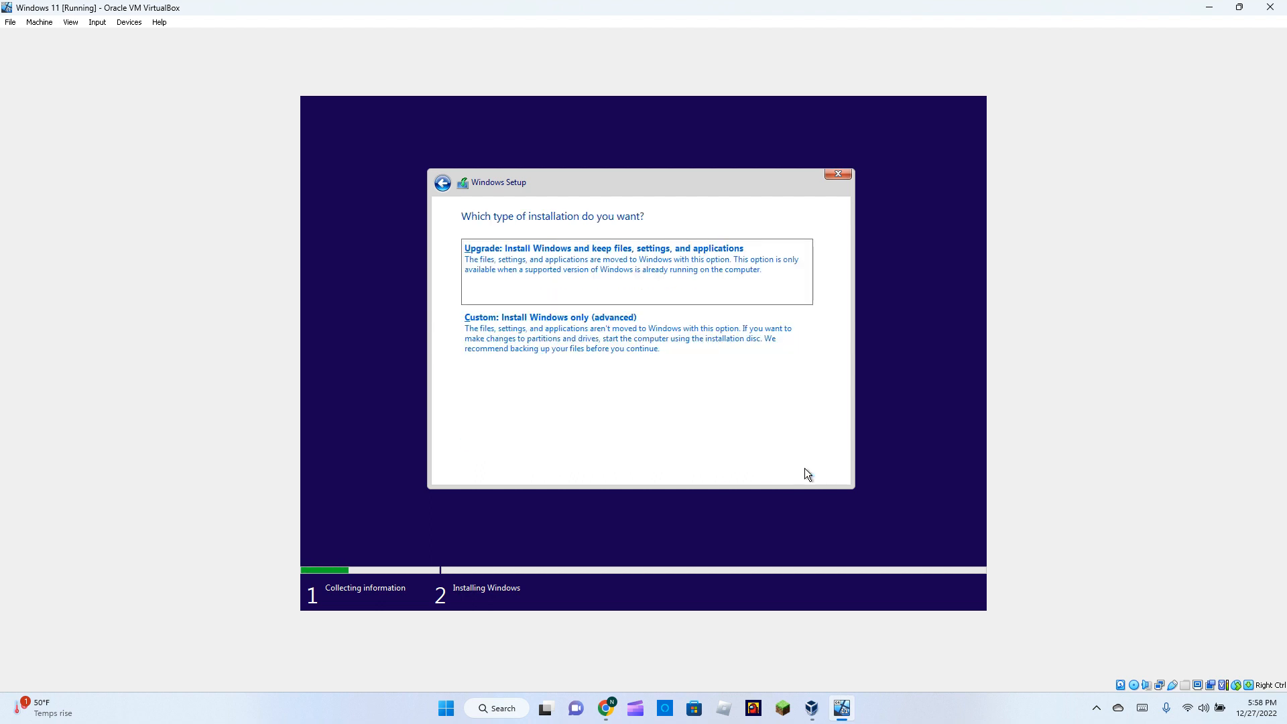
{"action": "left_click", "coordinate": [551, 327]}
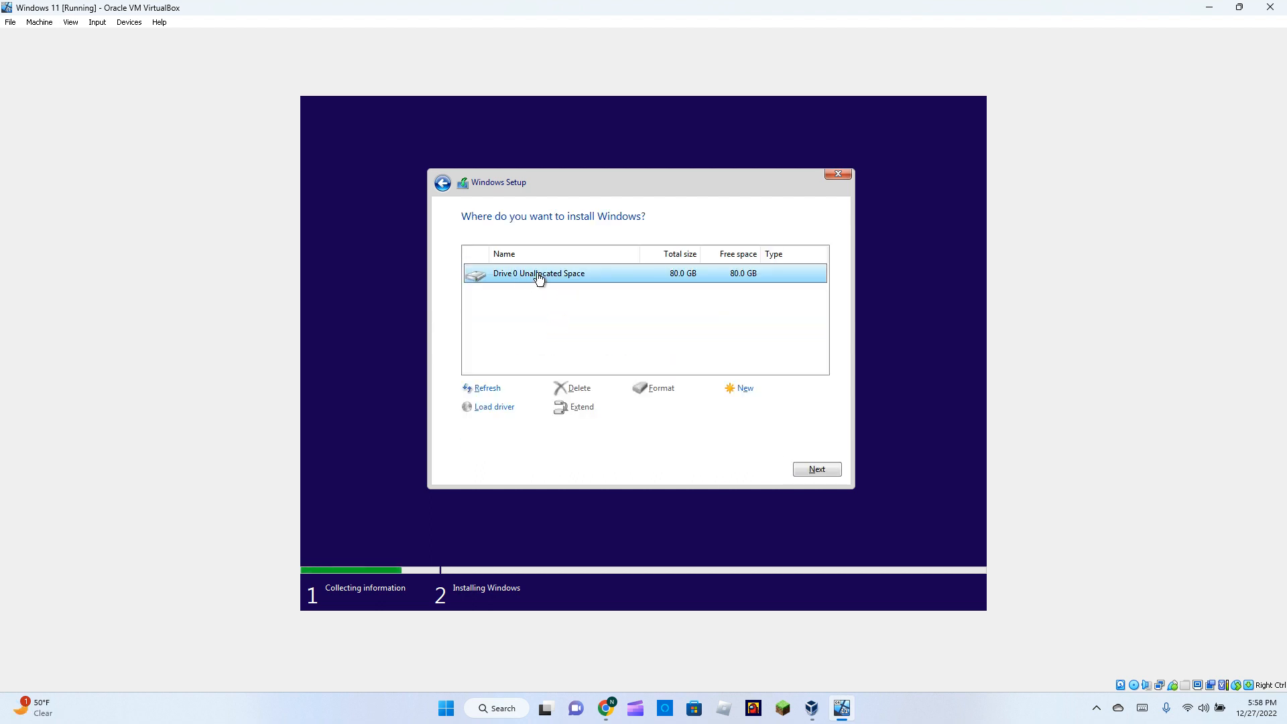
{"action": "left_click", "coordinate": [817, 470]}
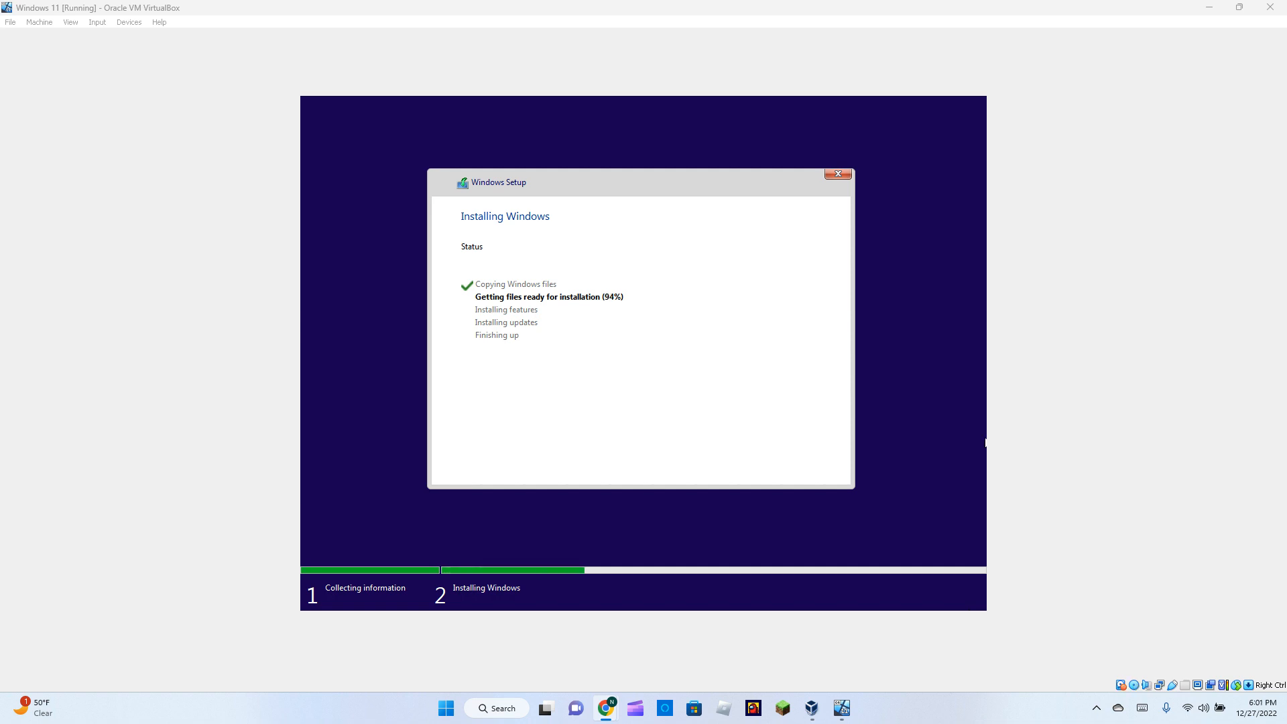
Wait out the Installing Windows progress, then choose Restart now in Windows Setup.
{"action": "left_click", "coordinate": [591, 321]}
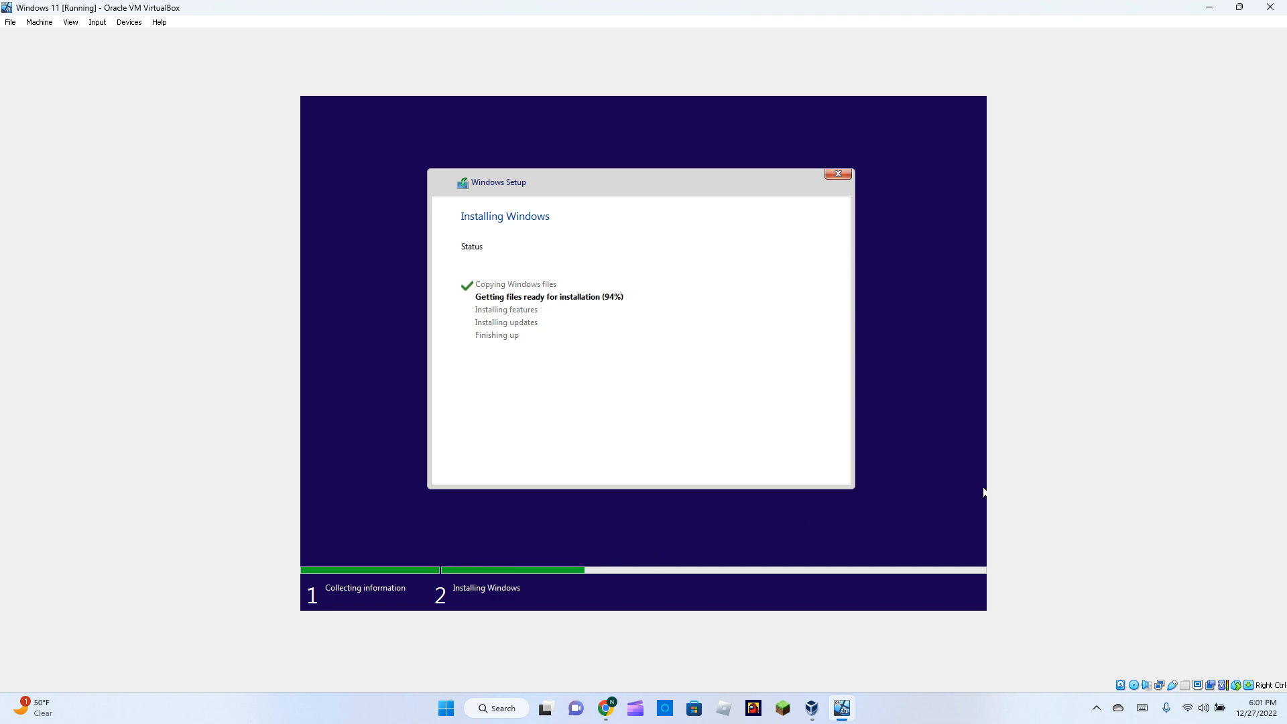
{"action": "key", "text": "alt+Tab"}
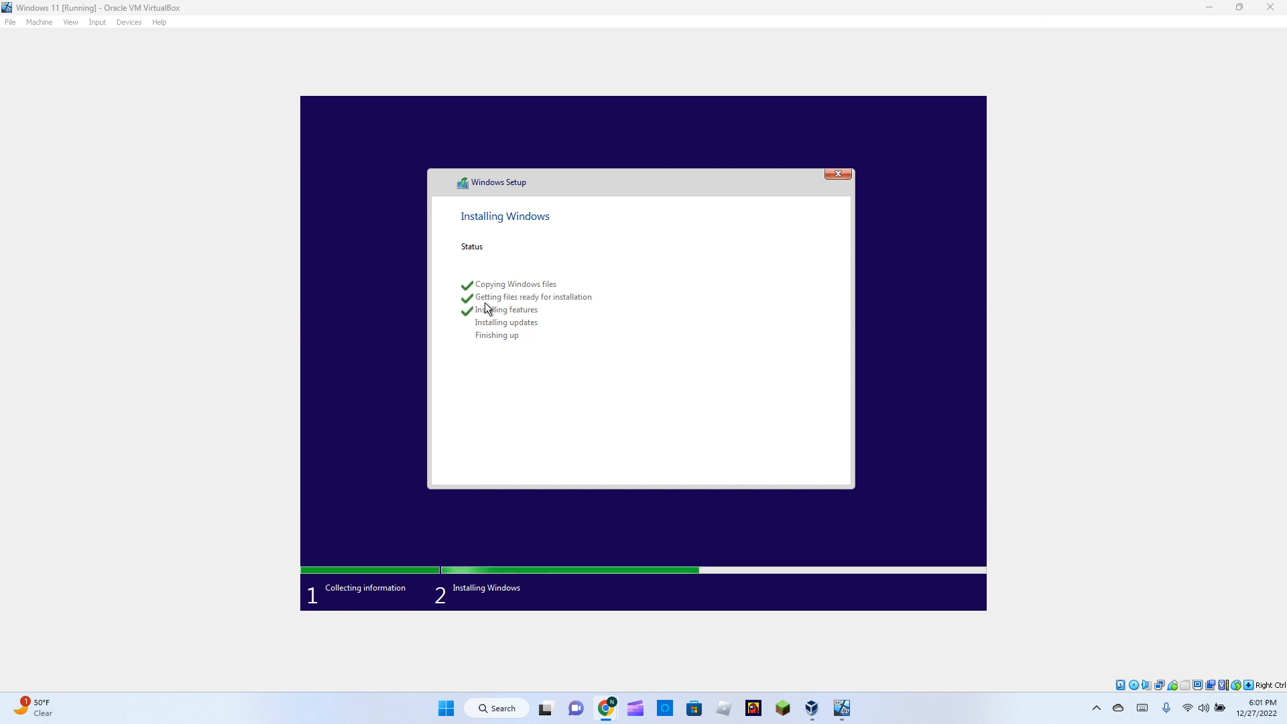
{"action": "left_click", "coordinate": [504, 346]}
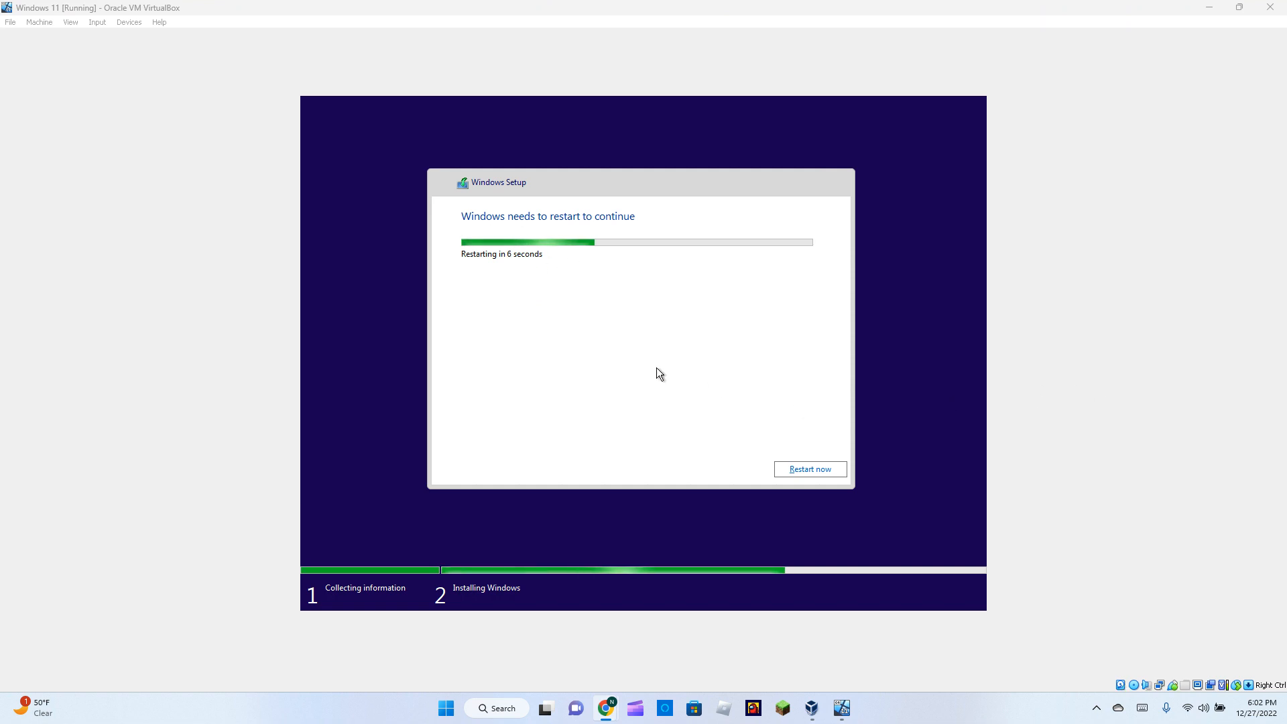
{"action": "left_click", "coordinate": [798, 470]}
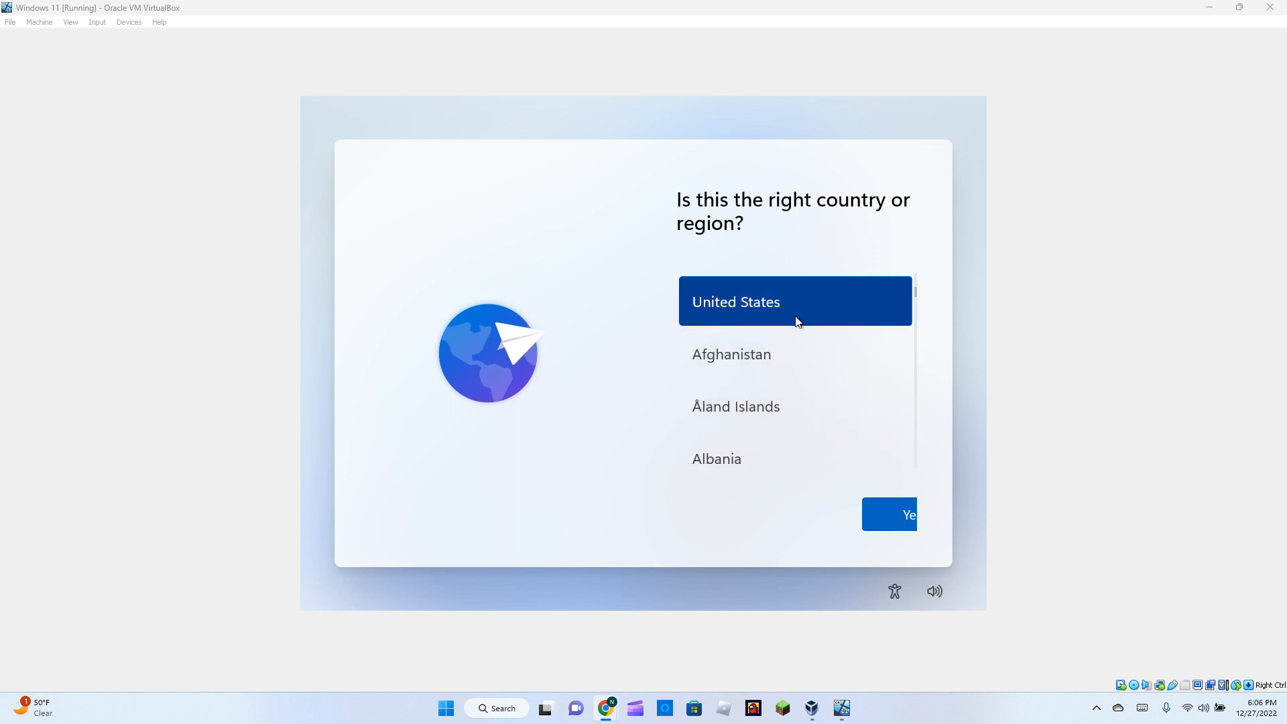
Answer Yes to United States and the US keyboard, then skip the second layout.
{"action": "left_click", "coordinate": [876, 516]}
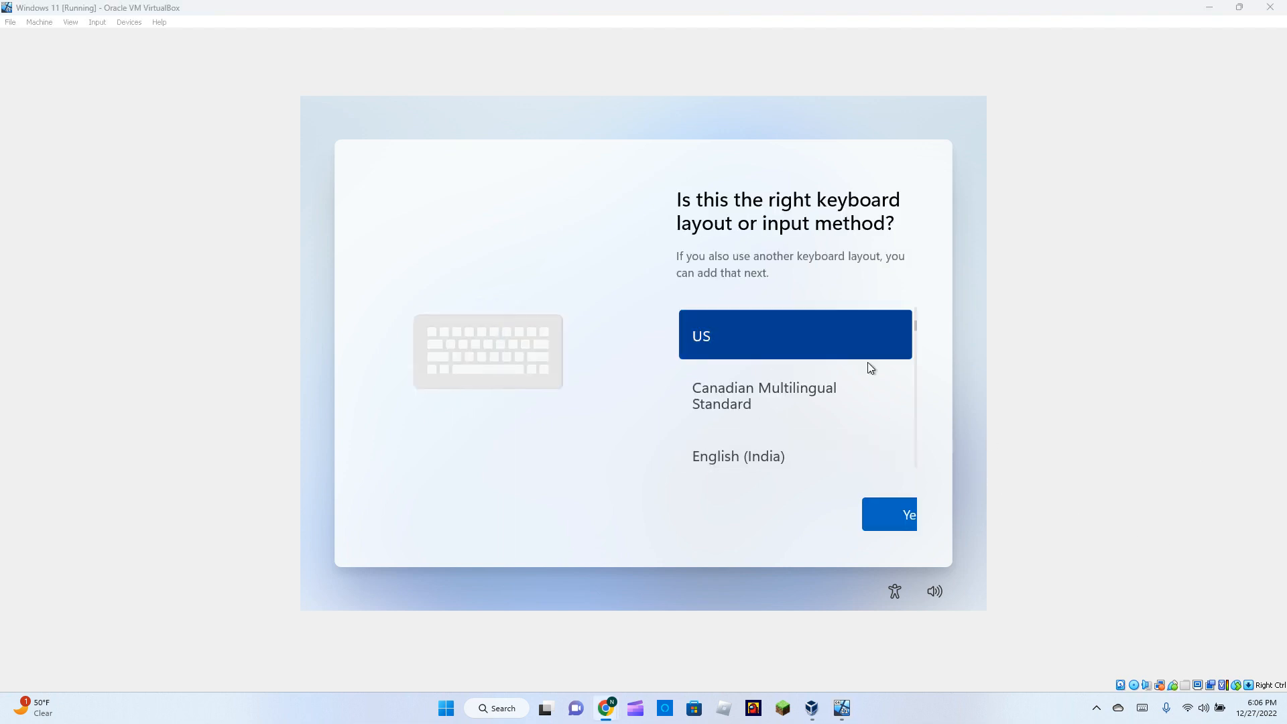
{"action": "left_click", "coordinate": [876, 515]}
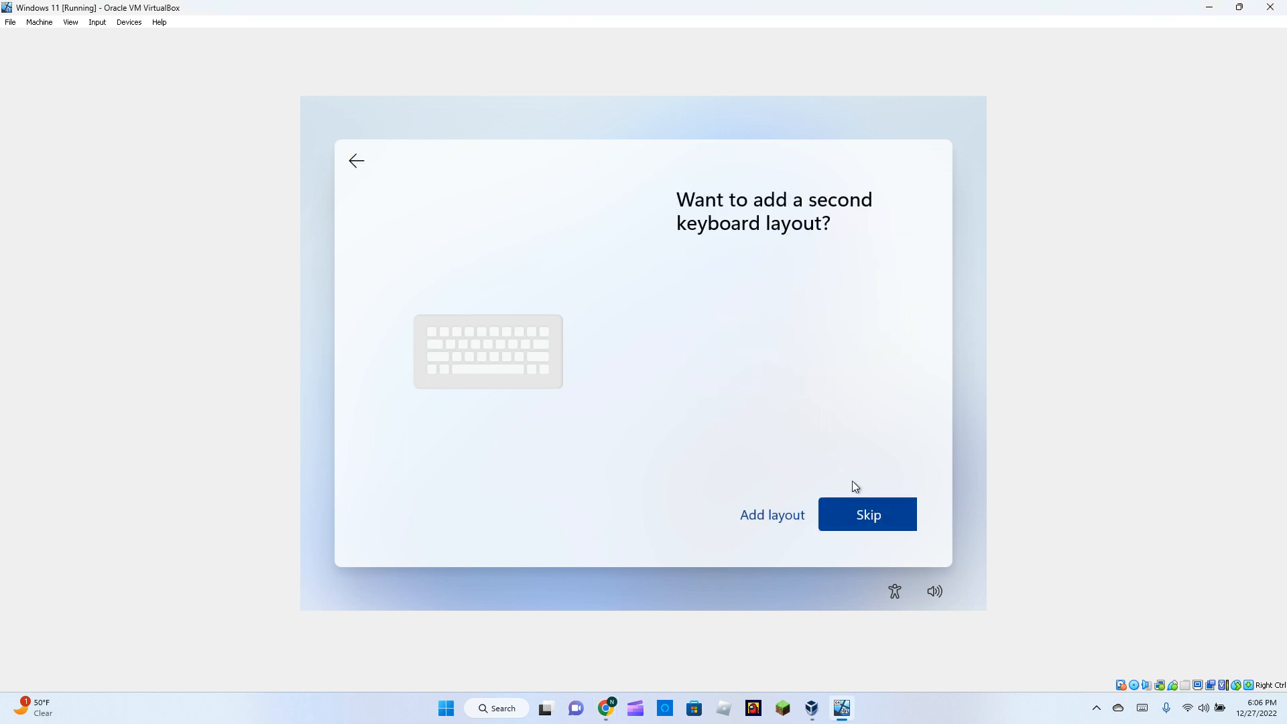
{"action": "left_click", "coordinate": [854, 525]}
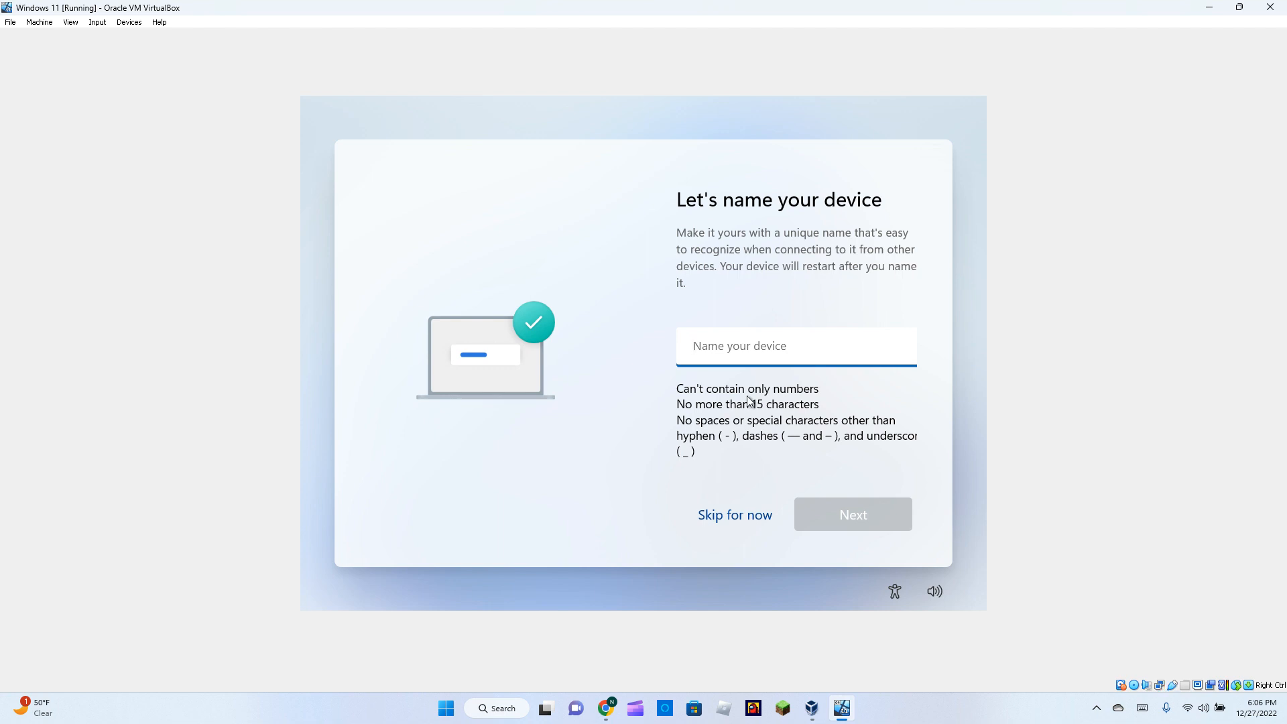
Name the device 'VMPC' and choose Set up for personal use.
{"action": "type", "text": "VM"}
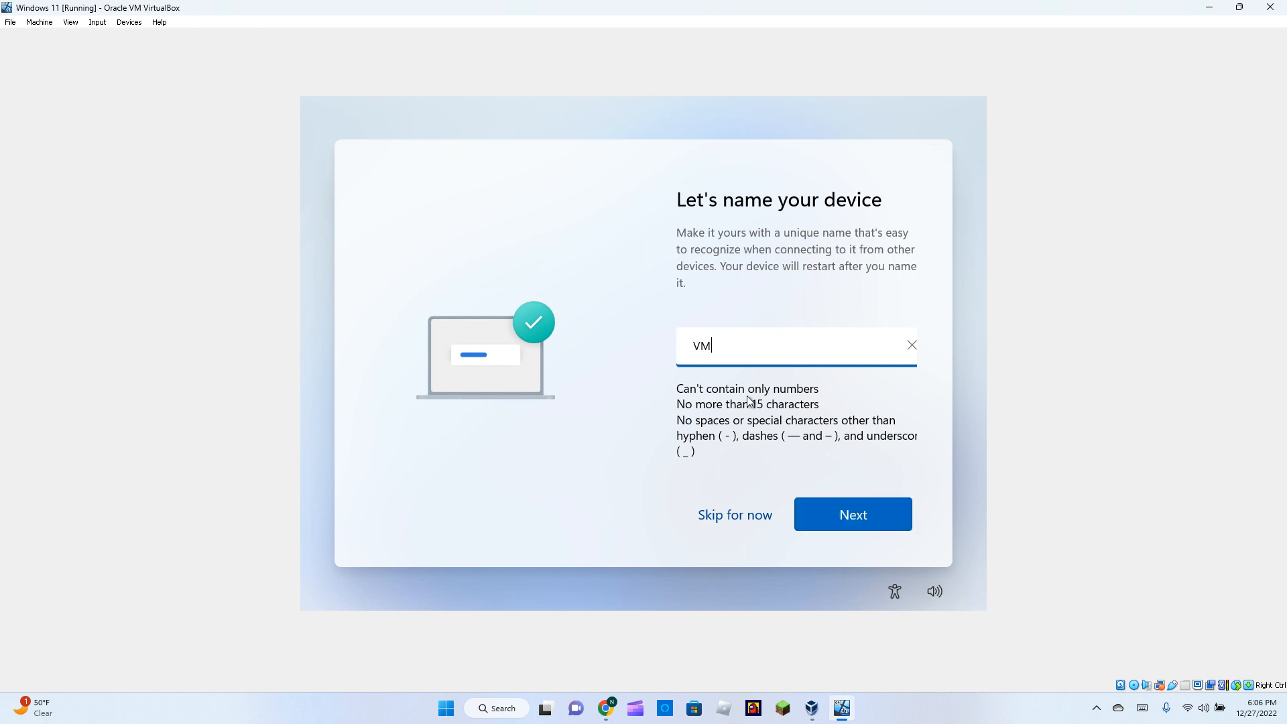
{"action": "type", "text": "PC"}
{"action": "left_click", "coordinate": [853, 512]}
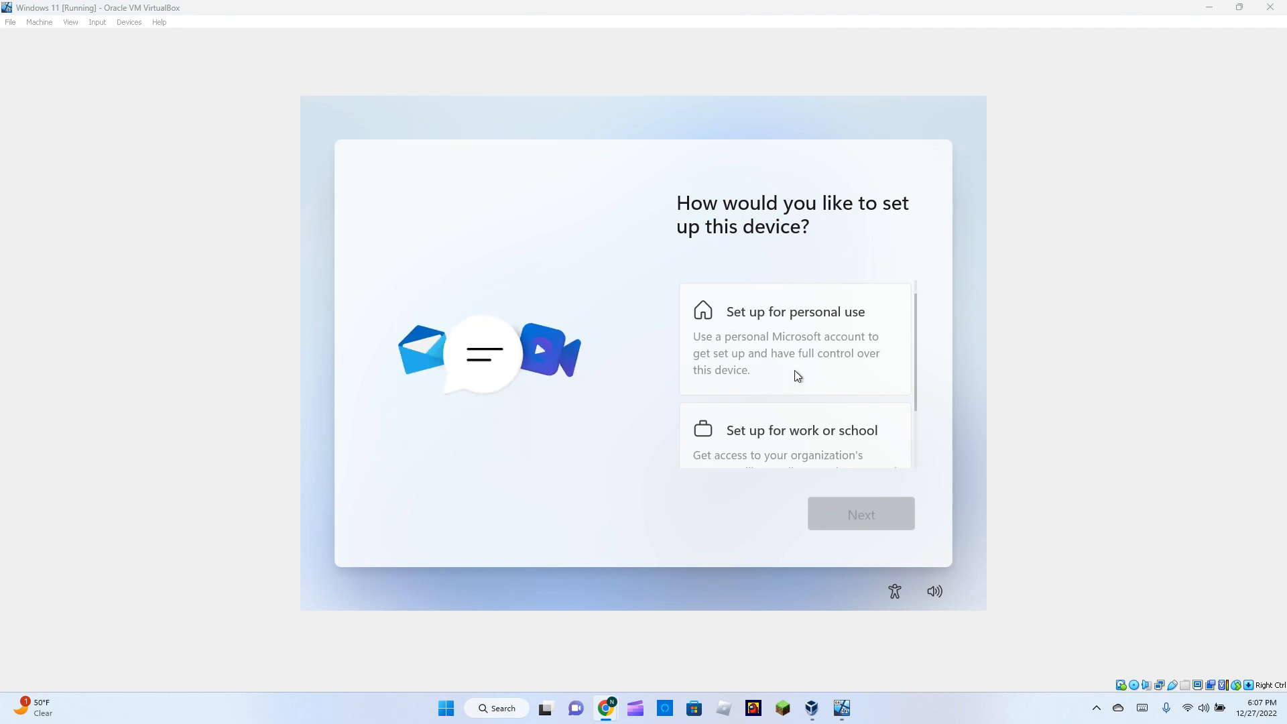
{"action": "left_click", "coordinate": [787, 326]}
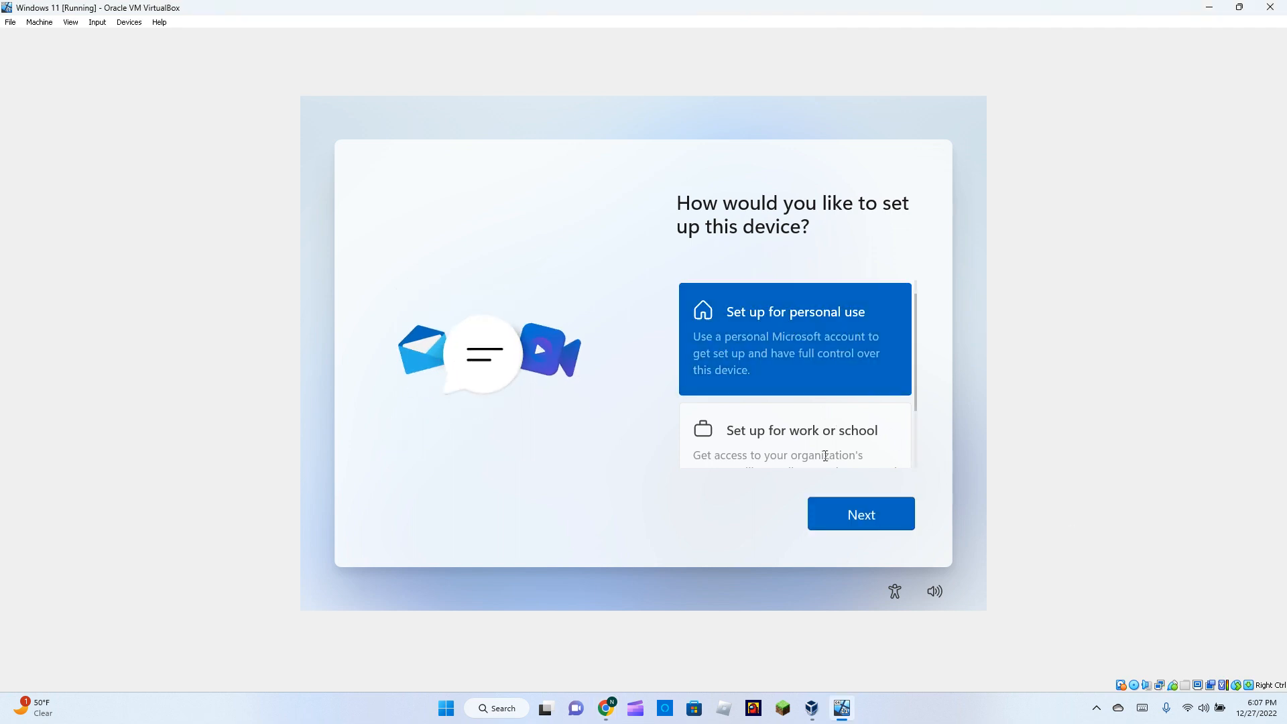
{"action": "left_click", "coordinate": [843, 531]}
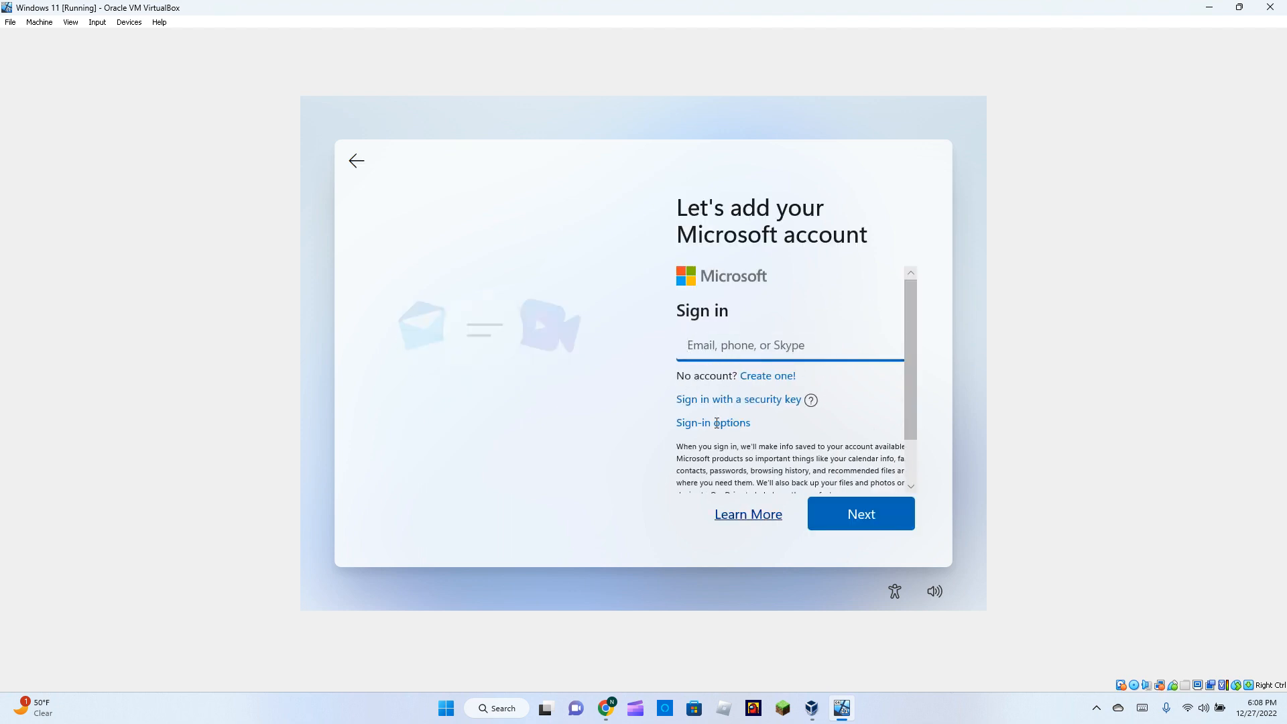
Look at the other sign-in options, then return to the email sign-in form.
{"action": "scroll", "coordinate": [716, 423], "scroll_direction": "down", "scroll_amount": 1}
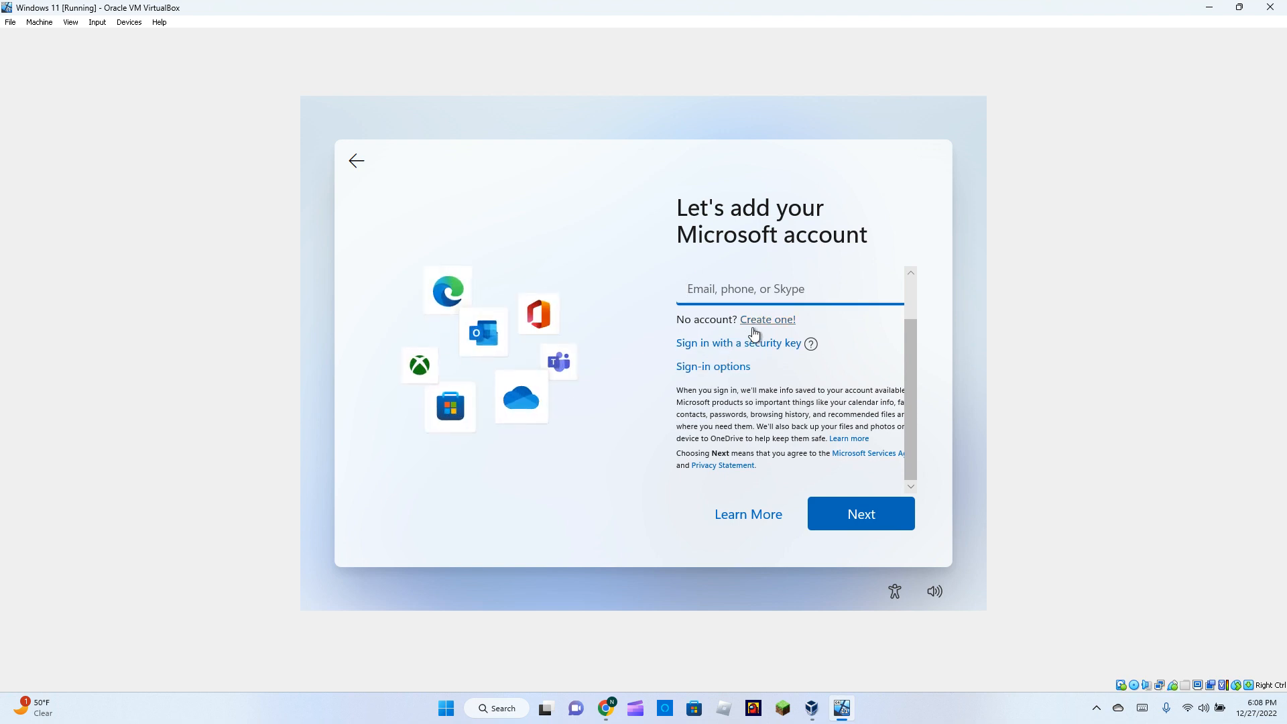
{"action": "left_click", "coordinate": [713, 368]}
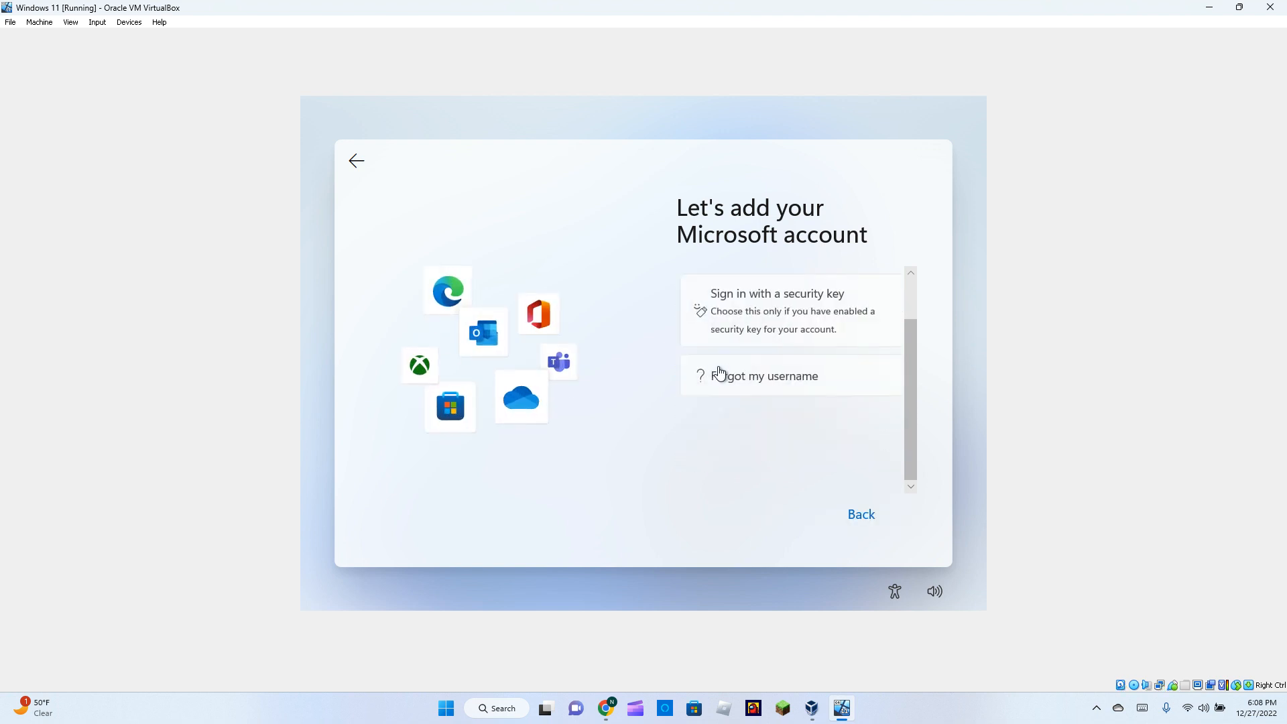
{"action": "left_click", "coordinate": [867, 518]}
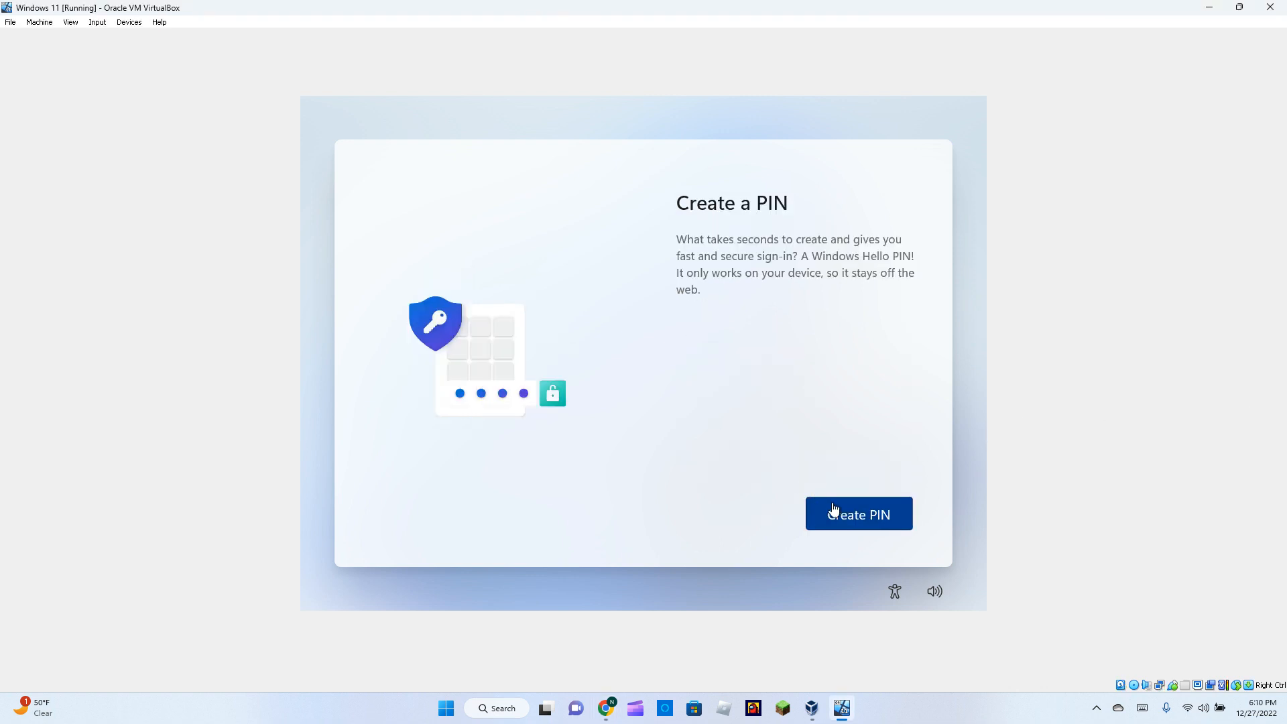
Create and confirm a numbers-only Windows Hello PIN without letters or symbols.
{"action": "left_click", "coordinate": [835, 511]}
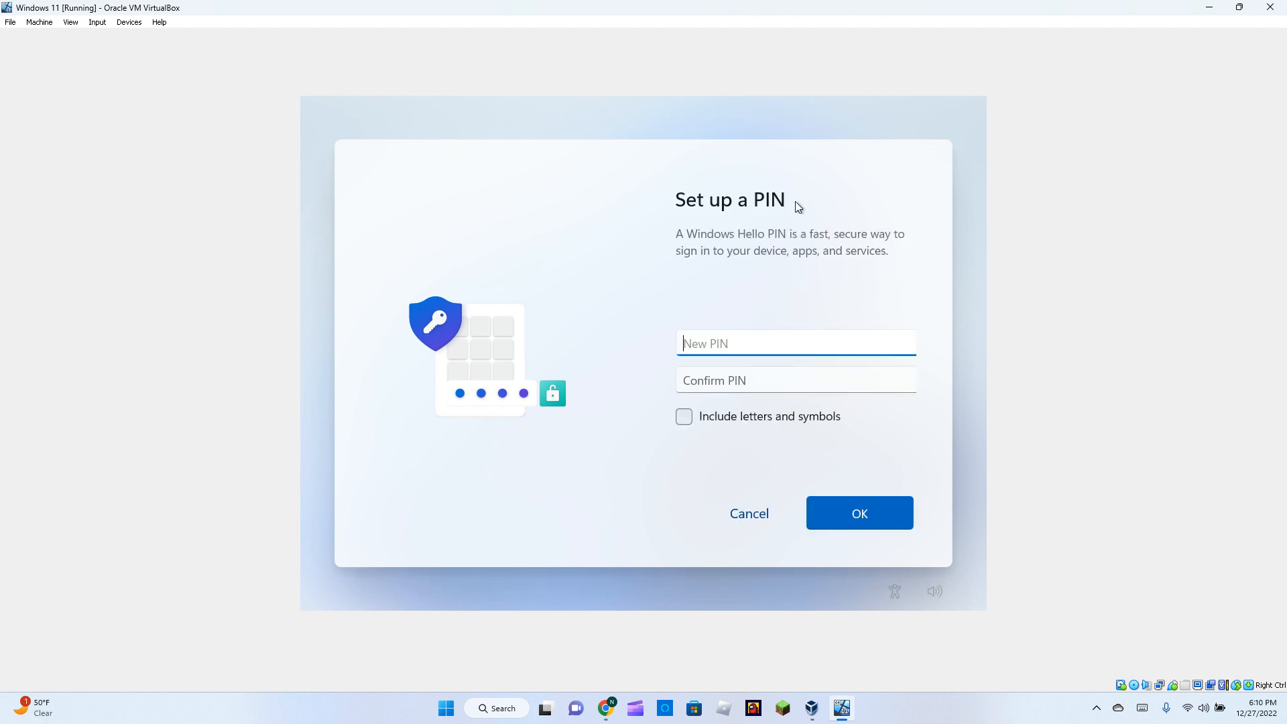
{"action": "type", "text": "123456"}
{"action": "left_click", "coordinate": [770, 389]}
{"action": "type", "text": "1"}
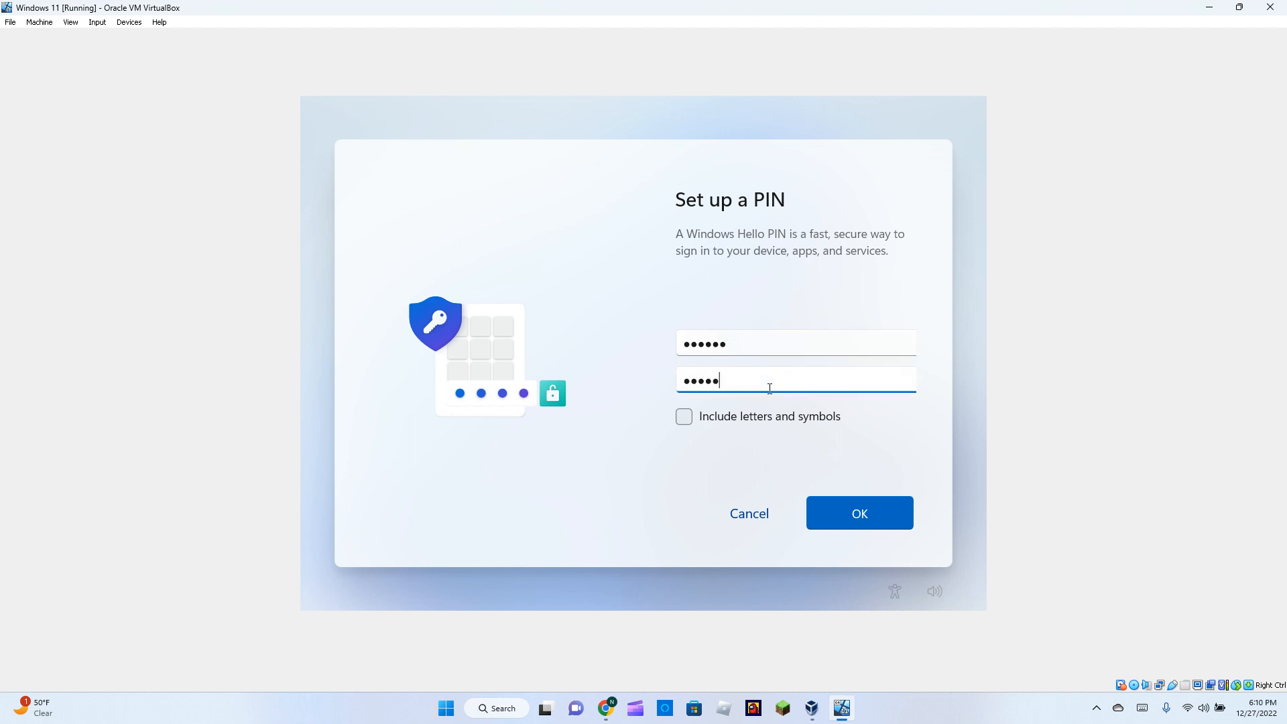
{"action": "left_click", "coordinate": [683, 417]}
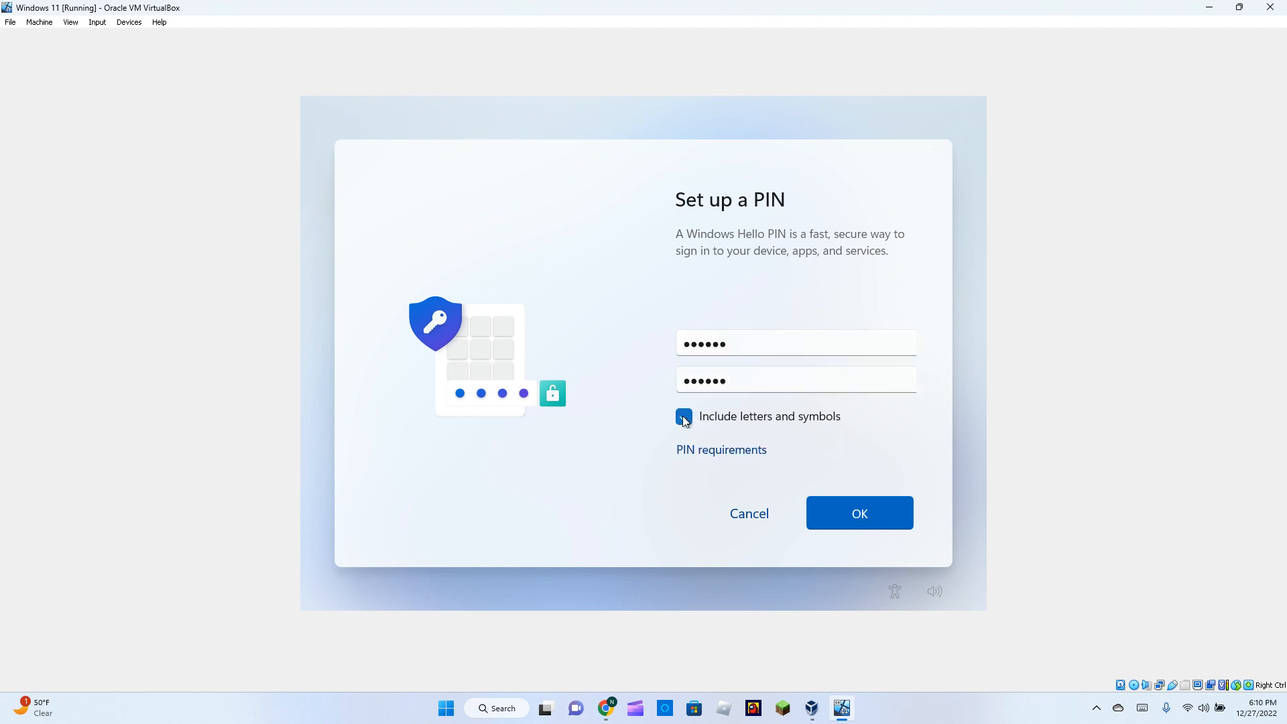
{"action": "left_click", "coordinate": [684, 418]}
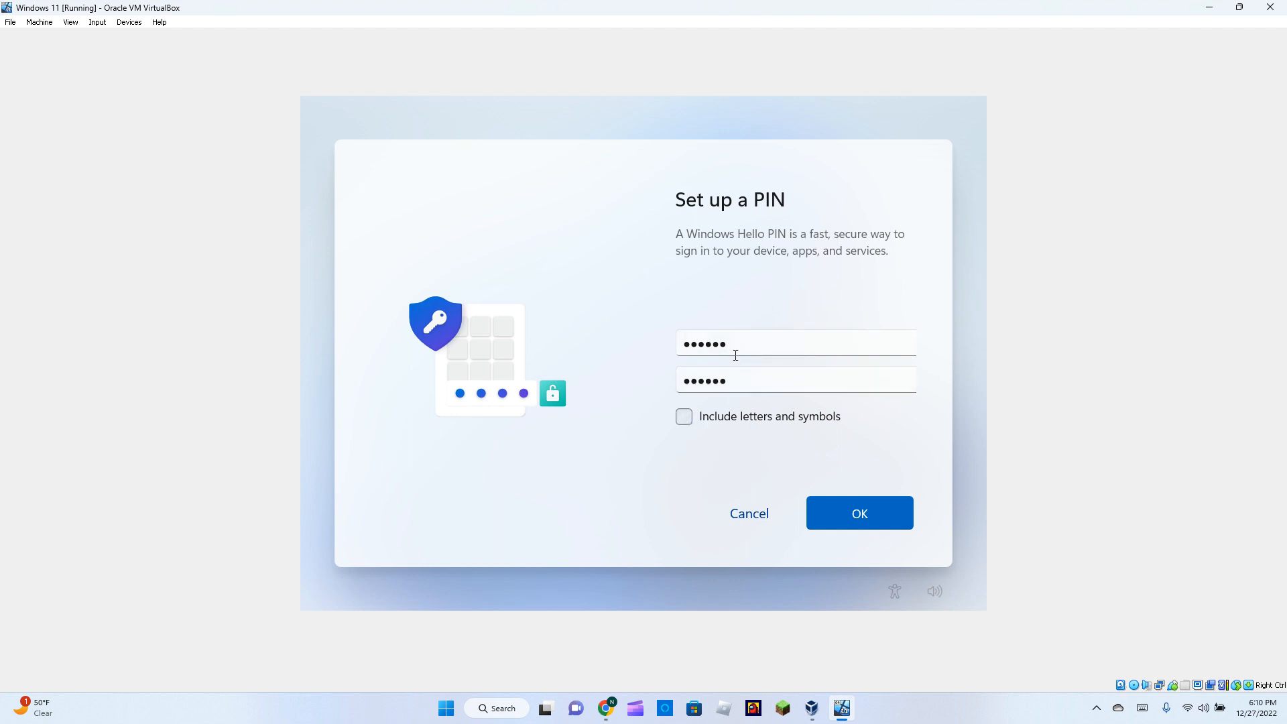
{"action": "left_click", "coordinate": [855, 514]}
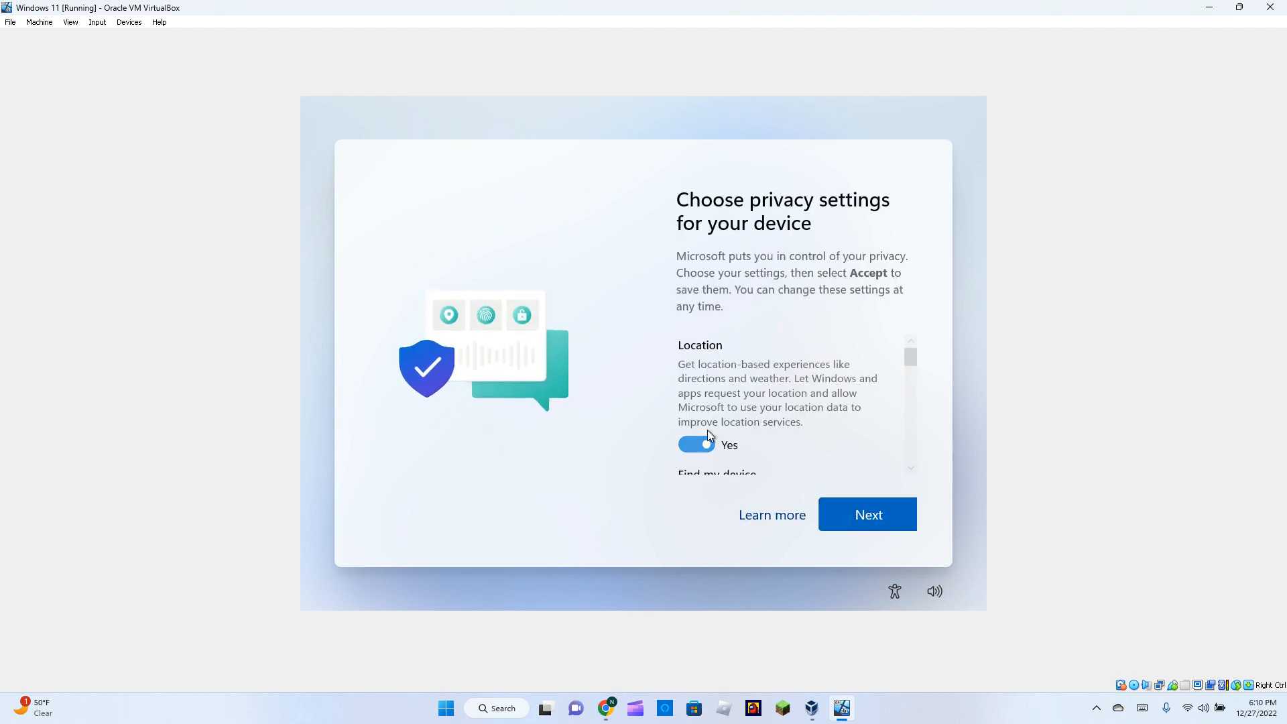
Turn off location and Find my device, and send only required diagnostic data.
{"action": "left_click", "coordinate": [697, 449]}
{"action": "scroll", "coordinate": [697, 450], "scroll_direction": "down", "scroll_amount": 2}
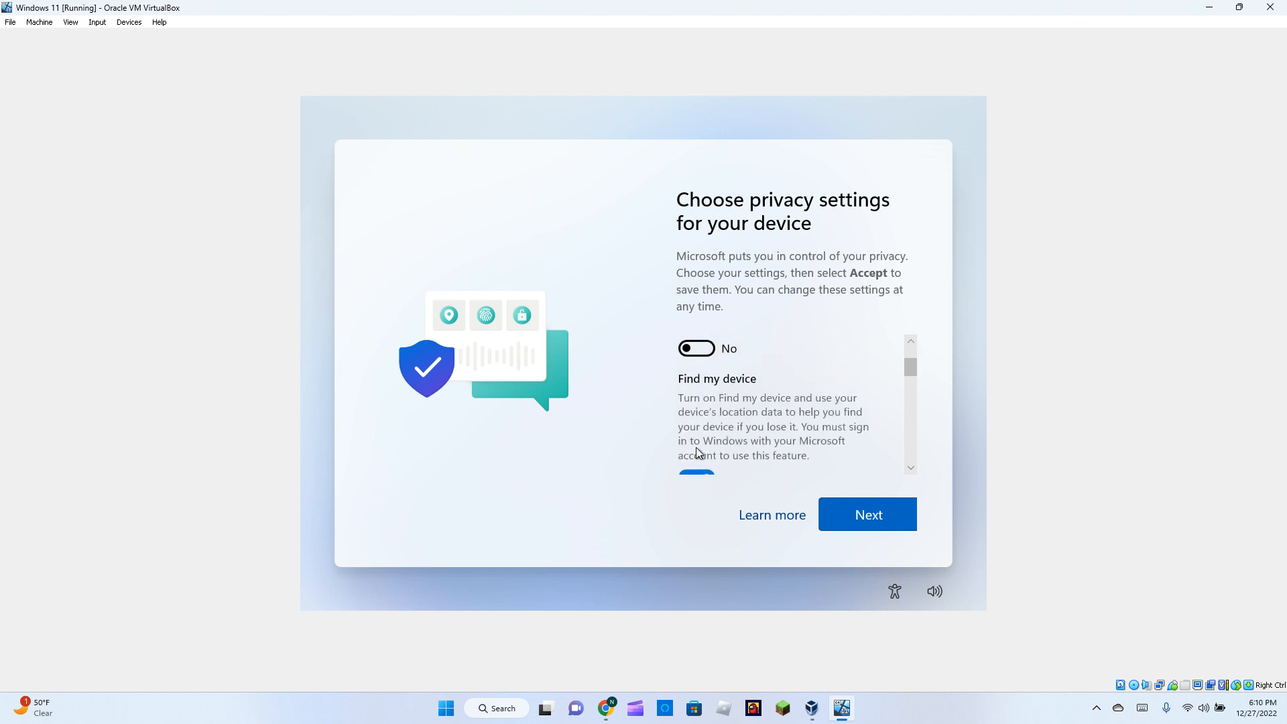
{"action": "left_click", "coordinate": [698, 468]}
{"action": "scroll", "coordinate": [702, 439], "scroll_direction": "down", "scroll_amount": 5}
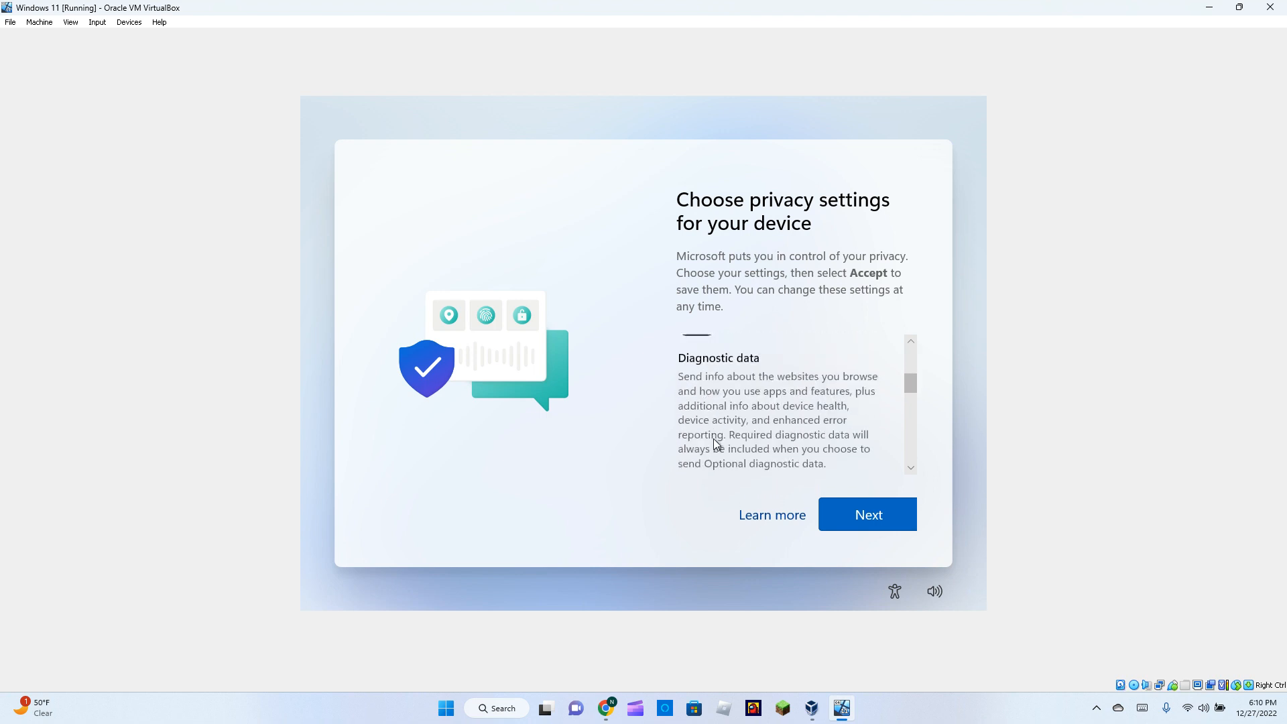
{"action": "left_click", "coordinate": [693, 420]}
Turn off inking and typing, tailored experiences and advertising ID, then accept the privacy settings.
{"action": "scroll", "coordinate": [697, 426], "scroll_direction": "down", "scroll_amount": 3}
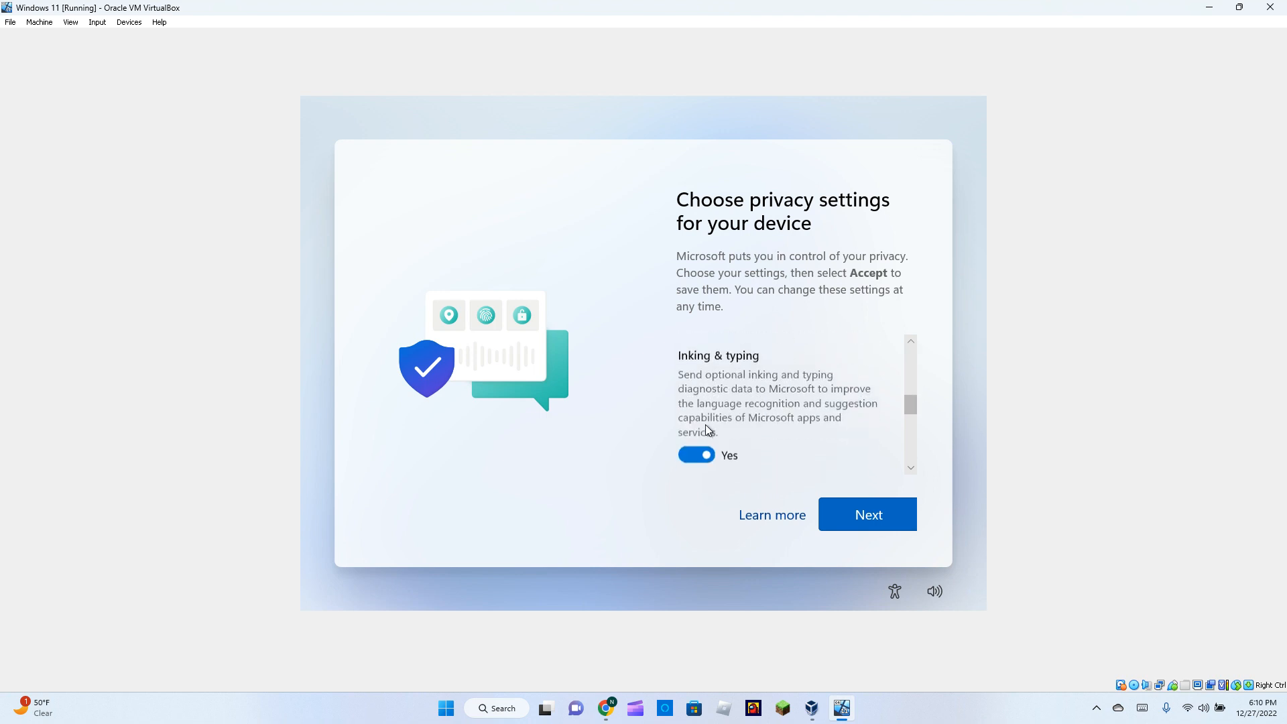
{"action": "left_click", "coordinate": [697, 451]}
{"action": "scroll", "coordinate": [698, 440], "scroll_direction": "down", "scroll_amount": 3}
{"action": "left_click", "coordinate": [697, 423]}
{"action": "scroll", "coordinate": [699, 425], "scroll_direction": "down", "scroll_amount": 2}
{"action": "left_click", "coordinate": [702, 429]}
{"action": "scroll", "coordinate": [706, 468], "scroll_direction": "down", "scroll_amount": 2}
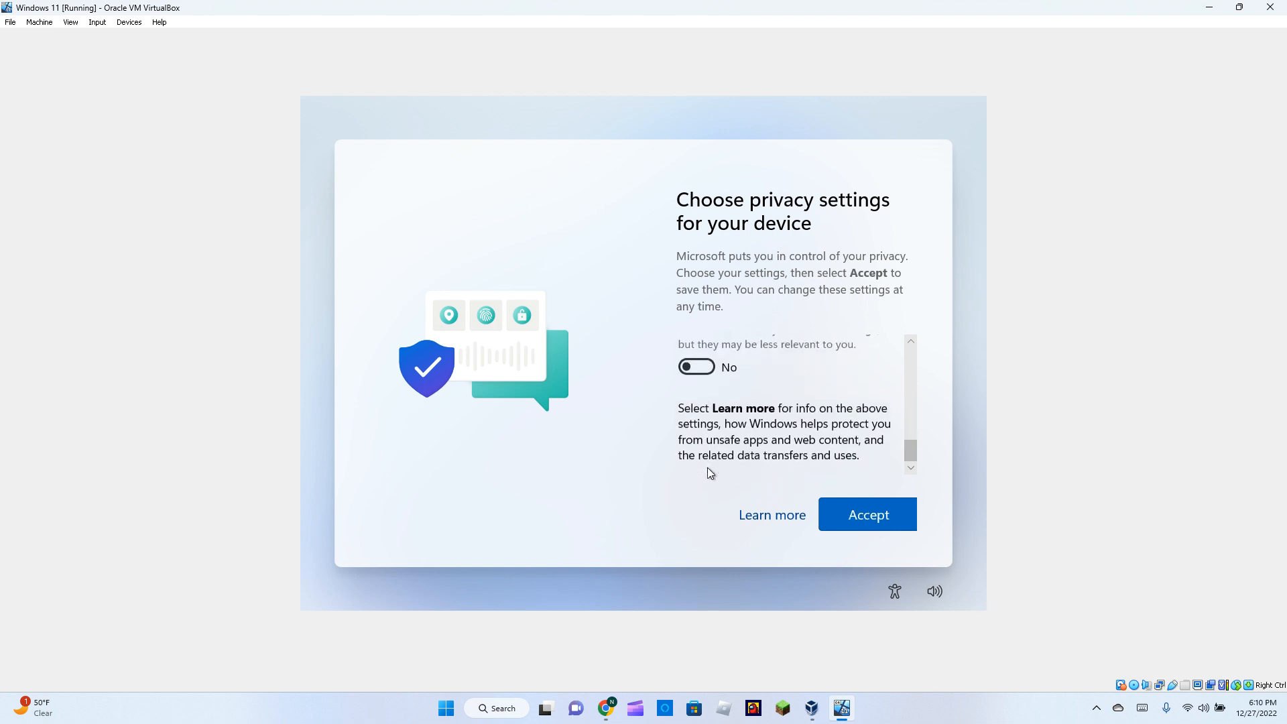
{"action": "left_click", "coordinate": [881, 516]}
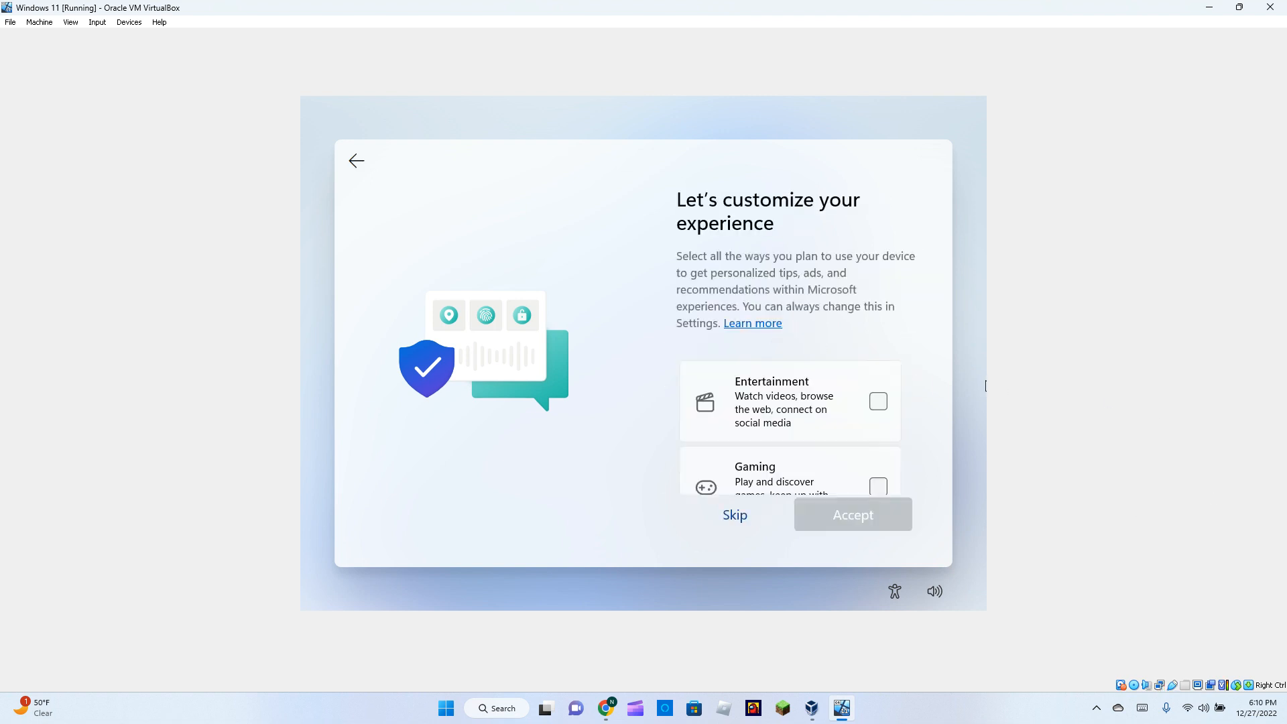
Select Gaming and Creativity as planned uses and accept them.
{"action": "scroll", "coordinate": [790, 446], "scroll_direction": "down", "scroll_amount": 1}
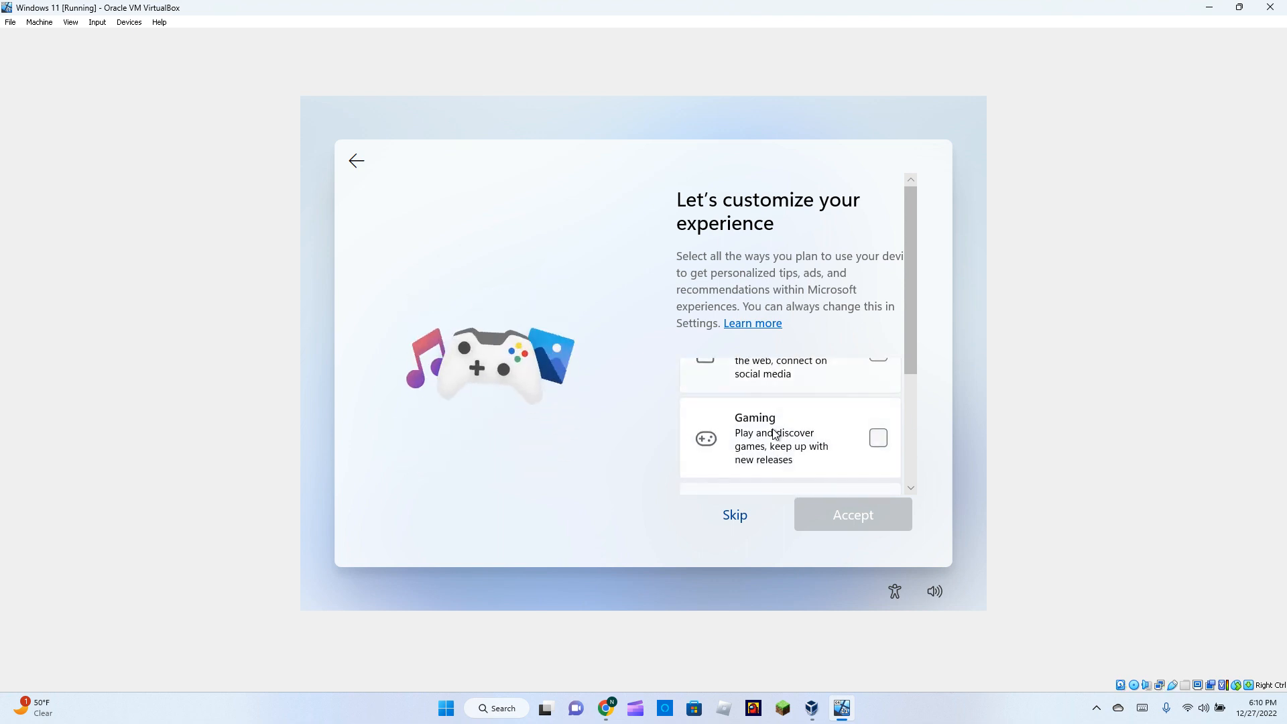
{"action": "left_click", "coordinate": [790, 446]}
{"action": "scroll", "coordinate": [788, 445], "scroll_direction": "down", "scroll_amount": 2}
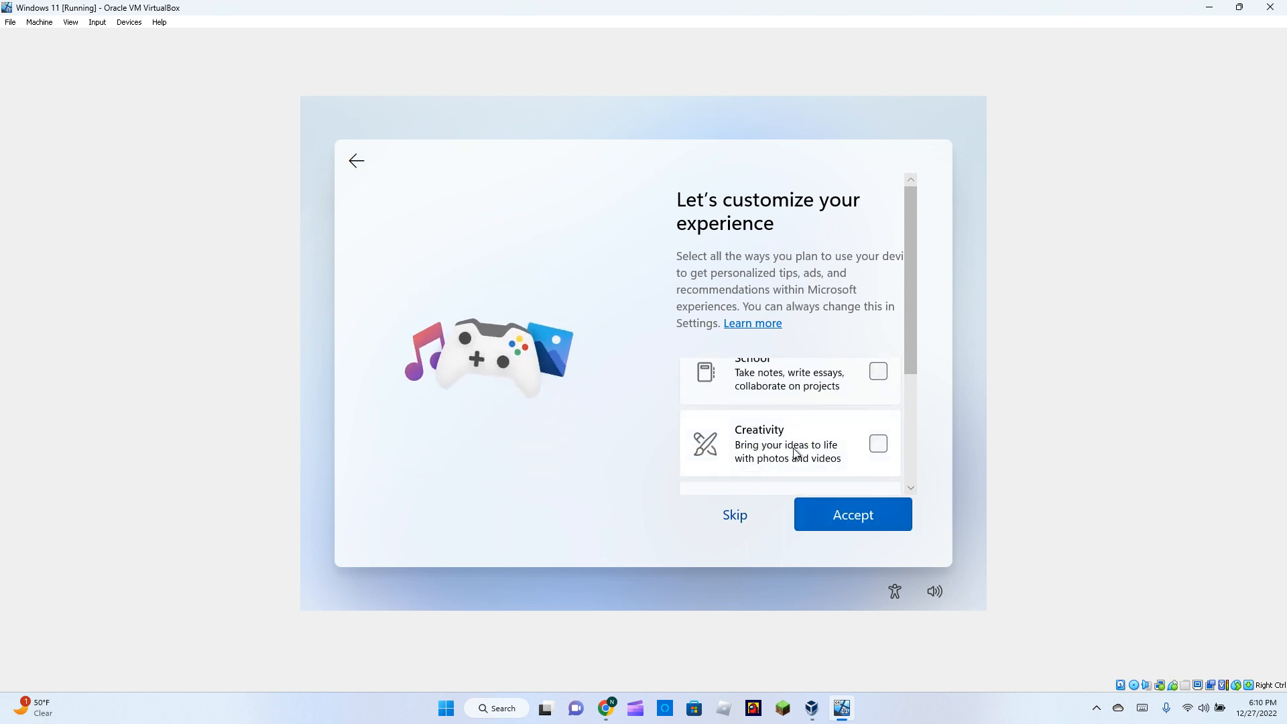
{"action": "left_click", "coordinate": [797, 453]}
{"action": "scroll", "coordinate": [798, 450], "scroll_direction": "down", "scroll_amount": 3}
{"action": "left_click", "coordinate": [871, 529]}
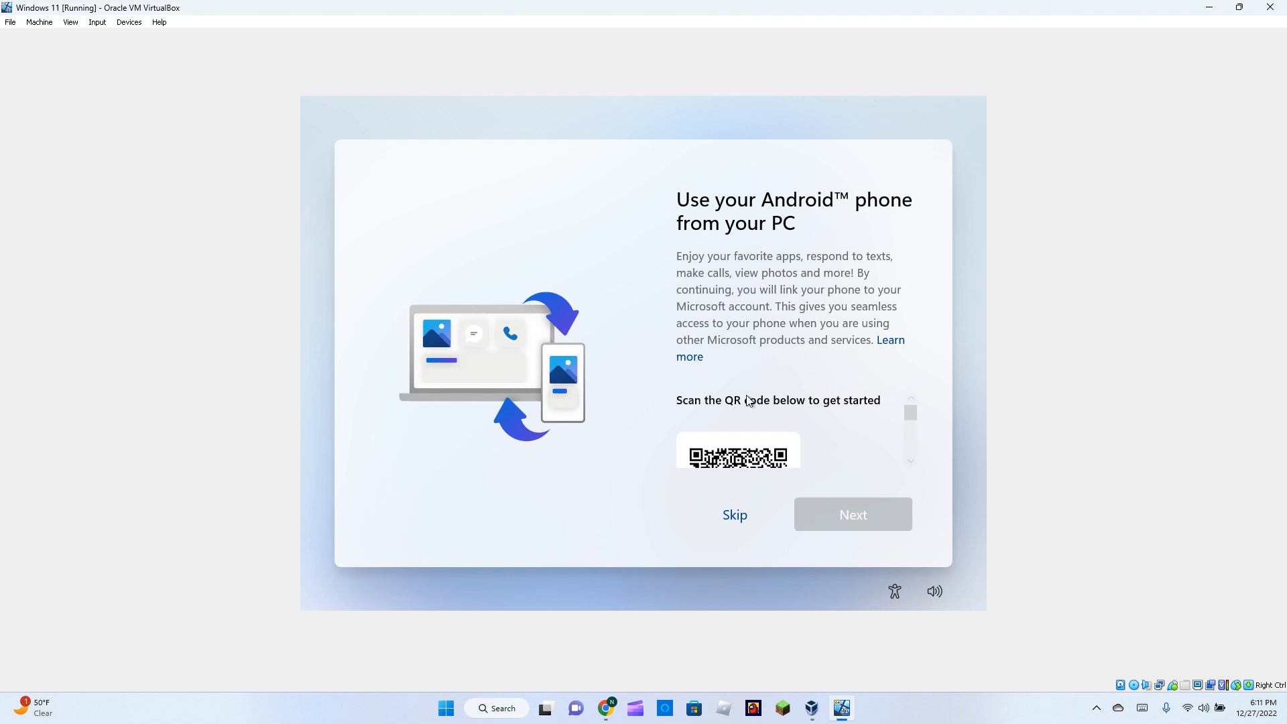
Skip Android phone linking, decline the Microsoft 365 trial, and skip the PC Game Pass offer.
{"action": "left_click", "coordinate": [721, 520]}
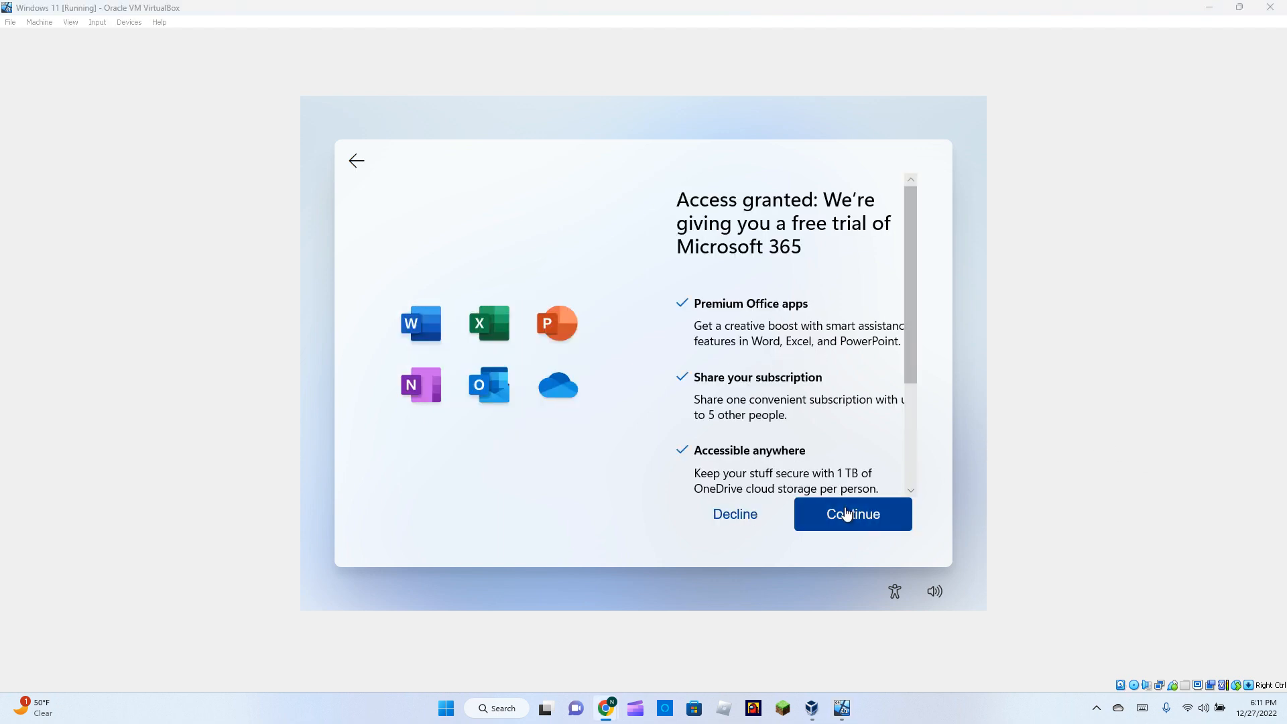
{"action": "left_click", "coordinate": [733, 515]}
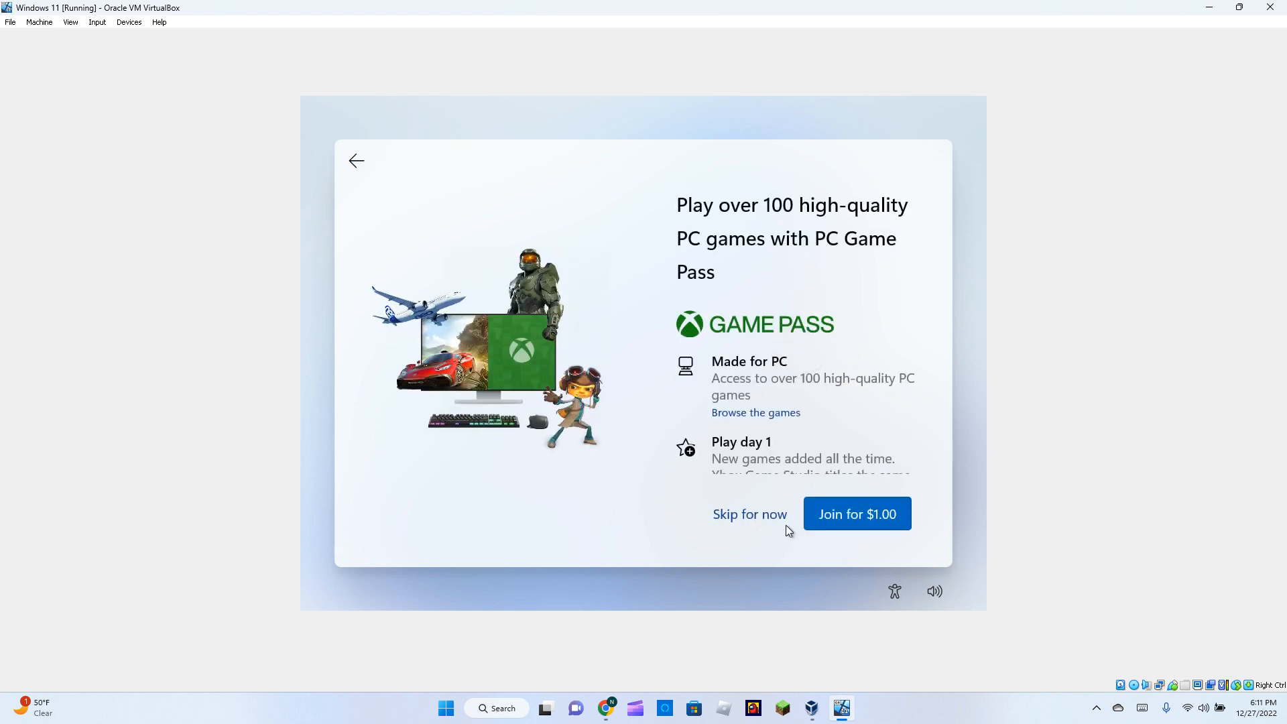
{"action": "left_click", "coordinate": [742, 517]}
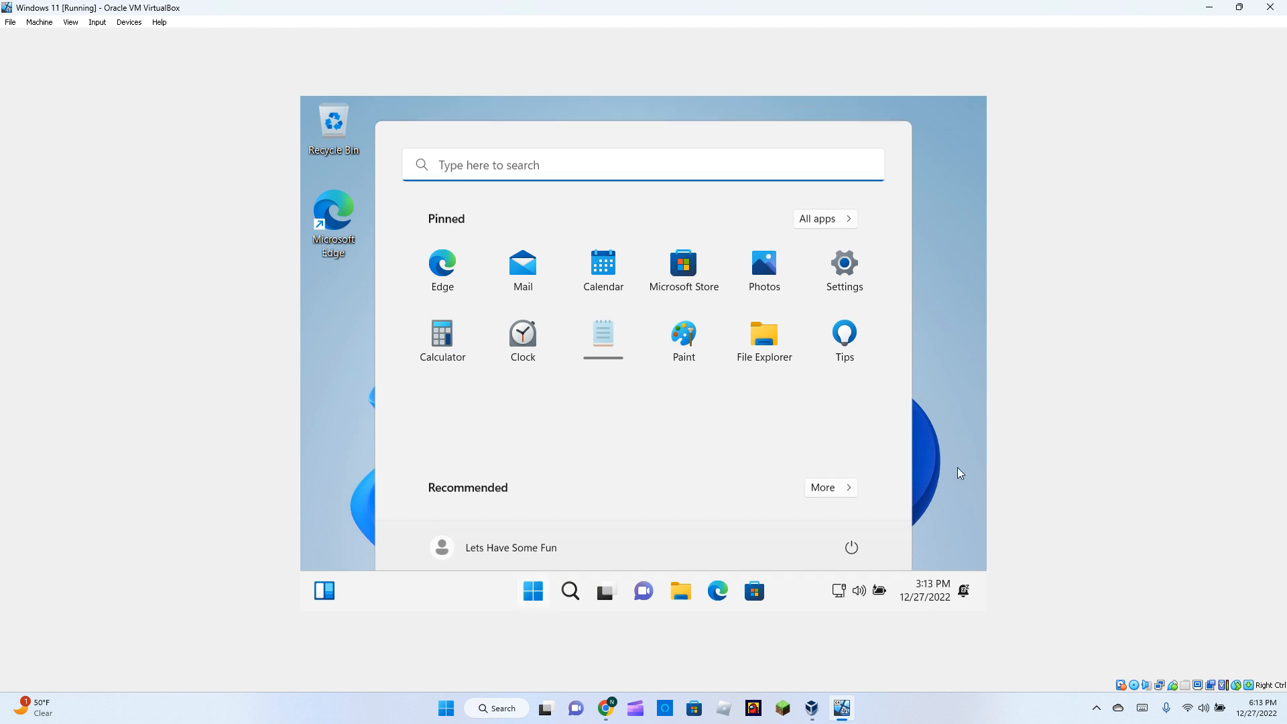
Close the Start menu, reopen it, and close it again to clear the desktop.
{"action": "left_click", "coordinate": [957, 467]}
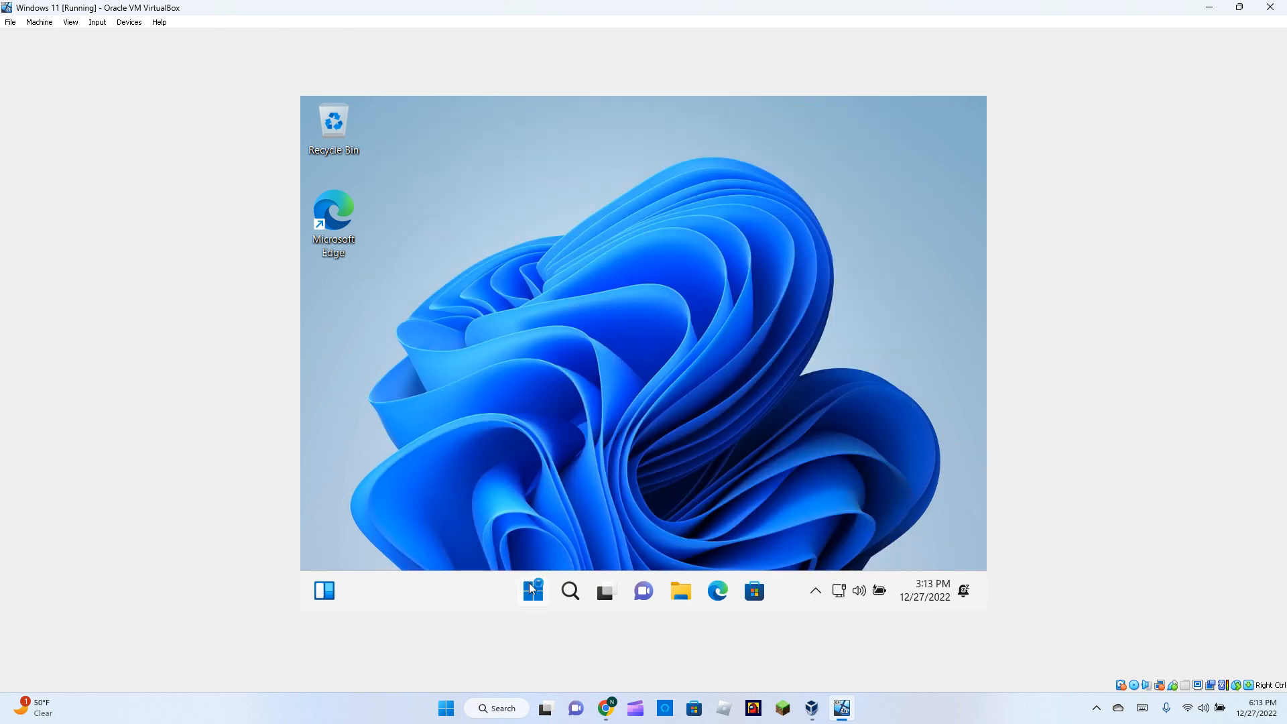
{"action": "left_click", "coordinate": [533, 590]}
{"action": "left_click", "coordinate": [327, 423]}
Drag across the guest desktop a few times, then bring up the VM's Devices menu.
{"action": "left_click_drag", "start_coordinate": [526, 208], "coordinate": [919, 513]}
{"action": "left_click_drag", "start_coordinate": [943, 565], "coordinate": [536, 179]}
{"action": "left_click_drag", "start_coordinate": [515, 164], "coordinate": [477, 155]}
{"action": "left_click_drag", "start_coordinate": [462, 207], "coordinate": [835, 437]}
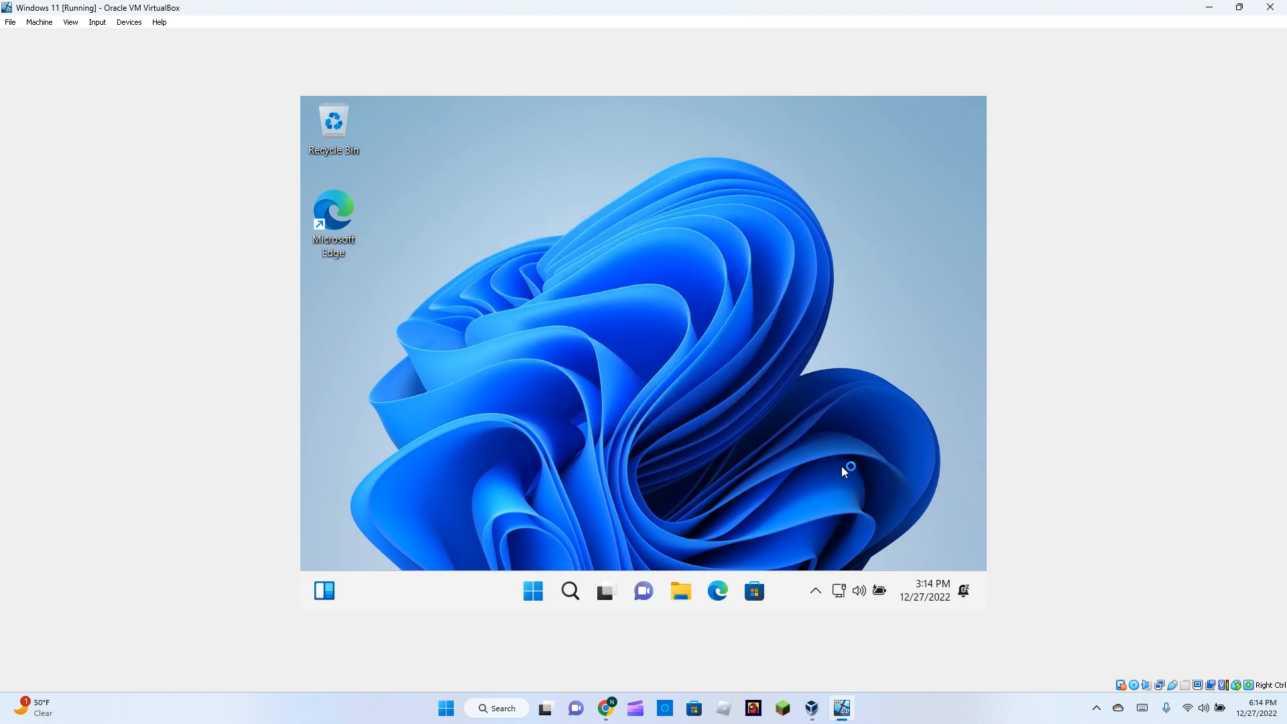
{"action": "left_click", "coordinate": [131, 25]}
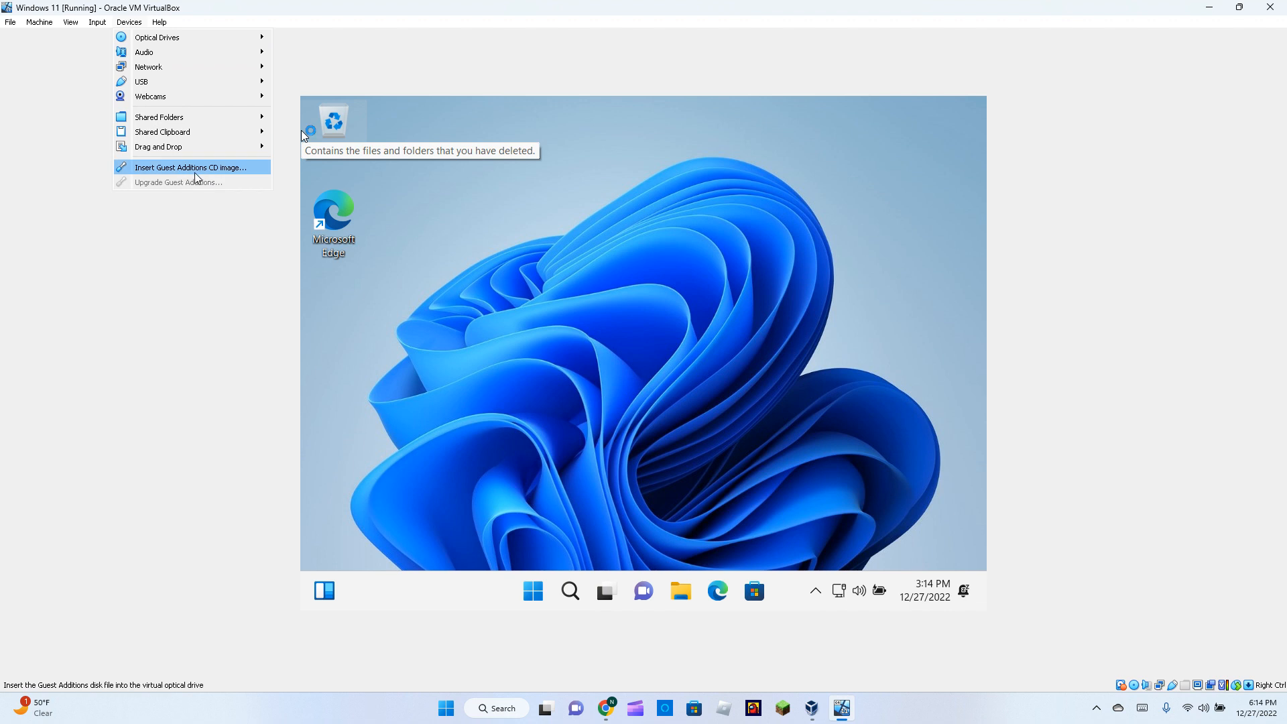
Insert the Guest Additions CD, browse its drive in File Explorer, and launch VBoxWindowsAdditions-amd64.
{"action": "left_click", "coordinate": [226, 176]}
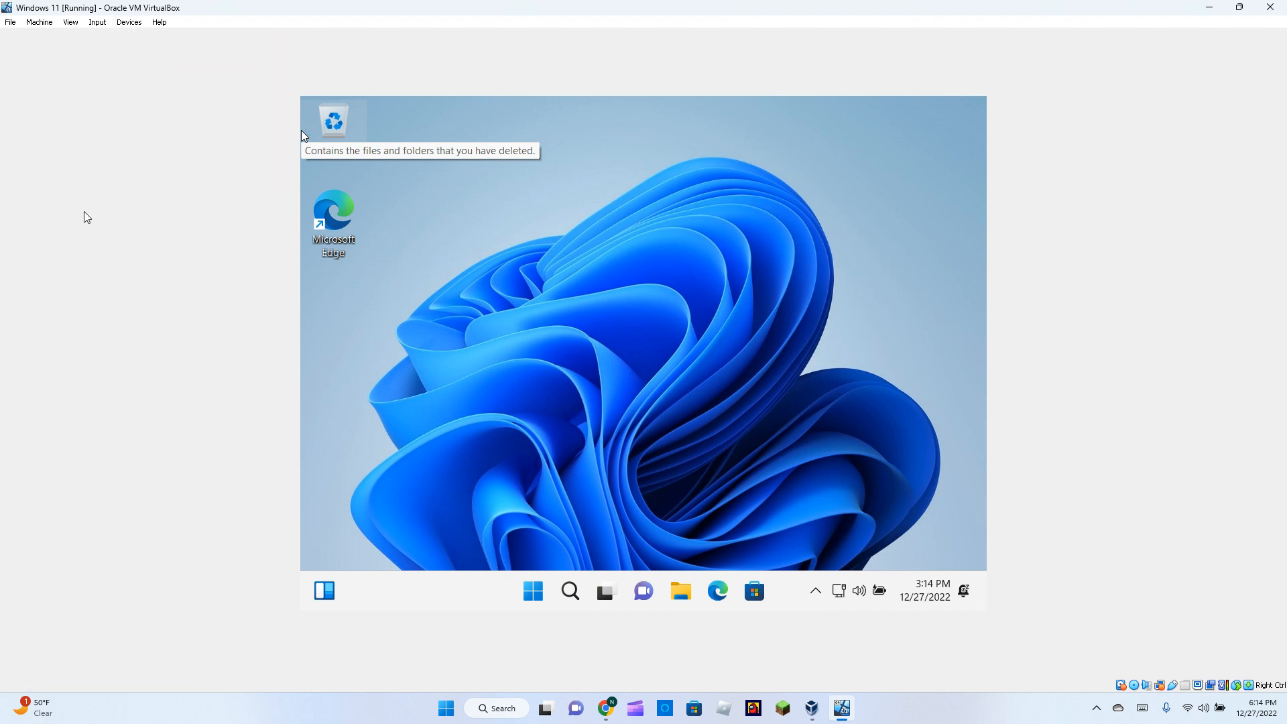
{"action": "left_click", "coordinate": [683, 589]}
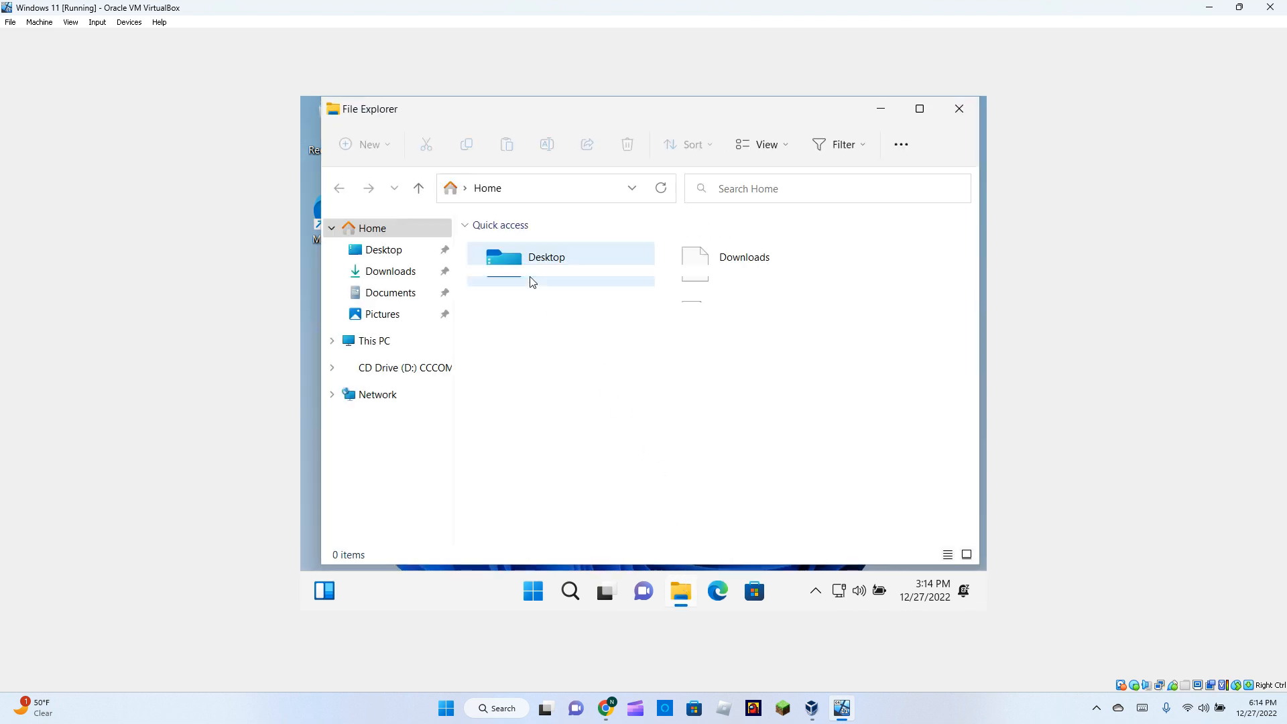
{"action": "left_click", "coordinate": [381, 369]}
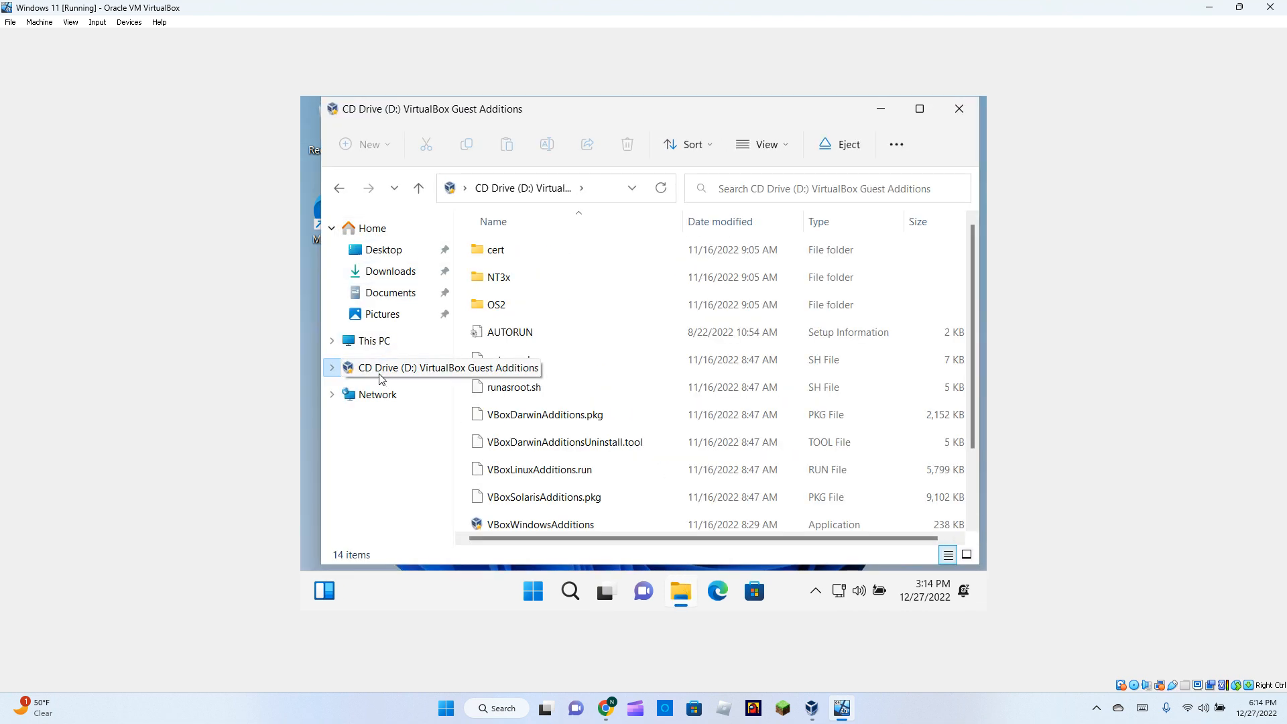
{"action": "scroll", "coordinate": [532, 497], "scroll_direction": "down", "scroll_amount": 1}
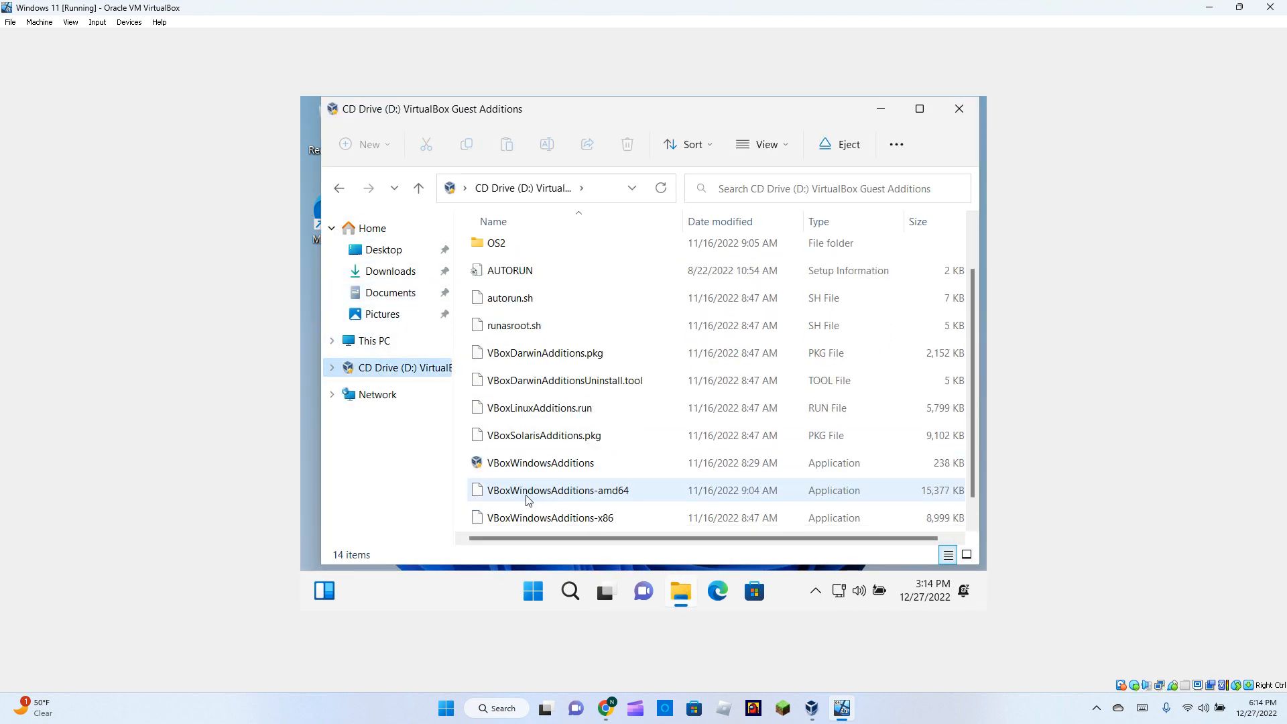
{"action": "left_click", "coordinate": [532, 463]}
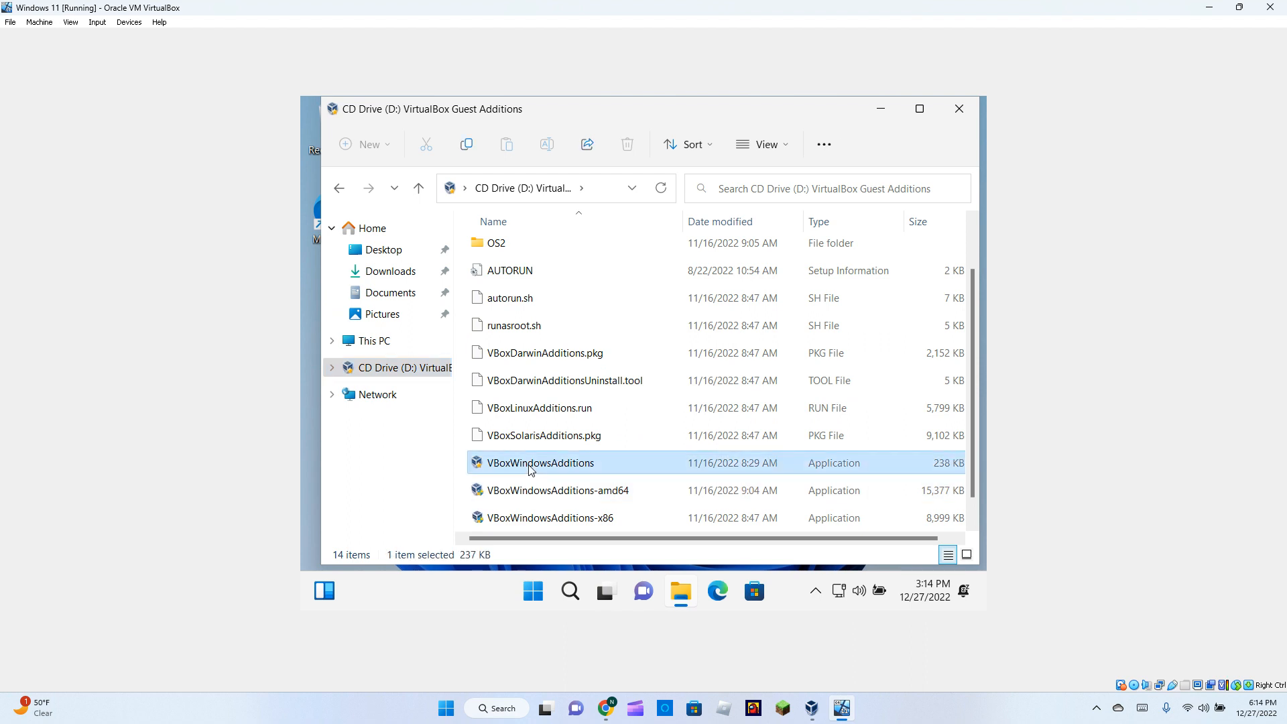
{"action": "scroll", "coordinate": [532, 469], "scroll_direction": "up", "scroll_amount": 1}
{"action": "left_click", "coordinate": [530, 469]}
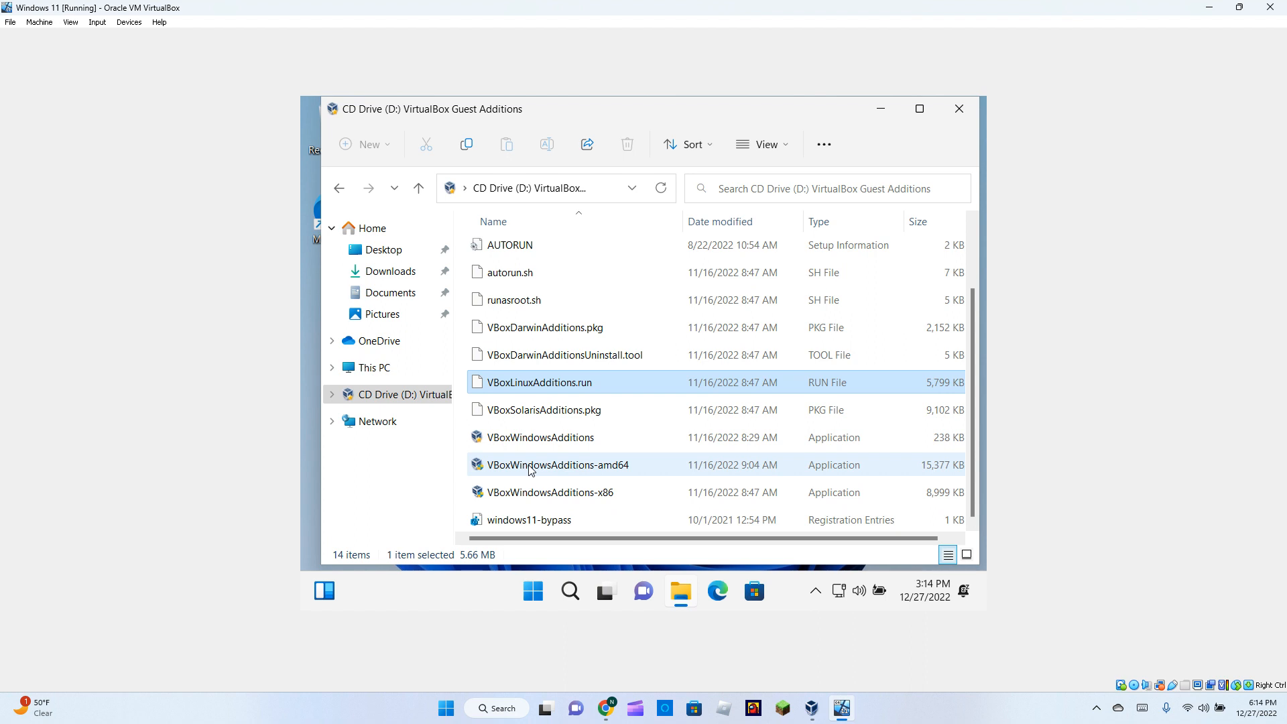
{"action": "left_click", "coordinate": [531, 470]}
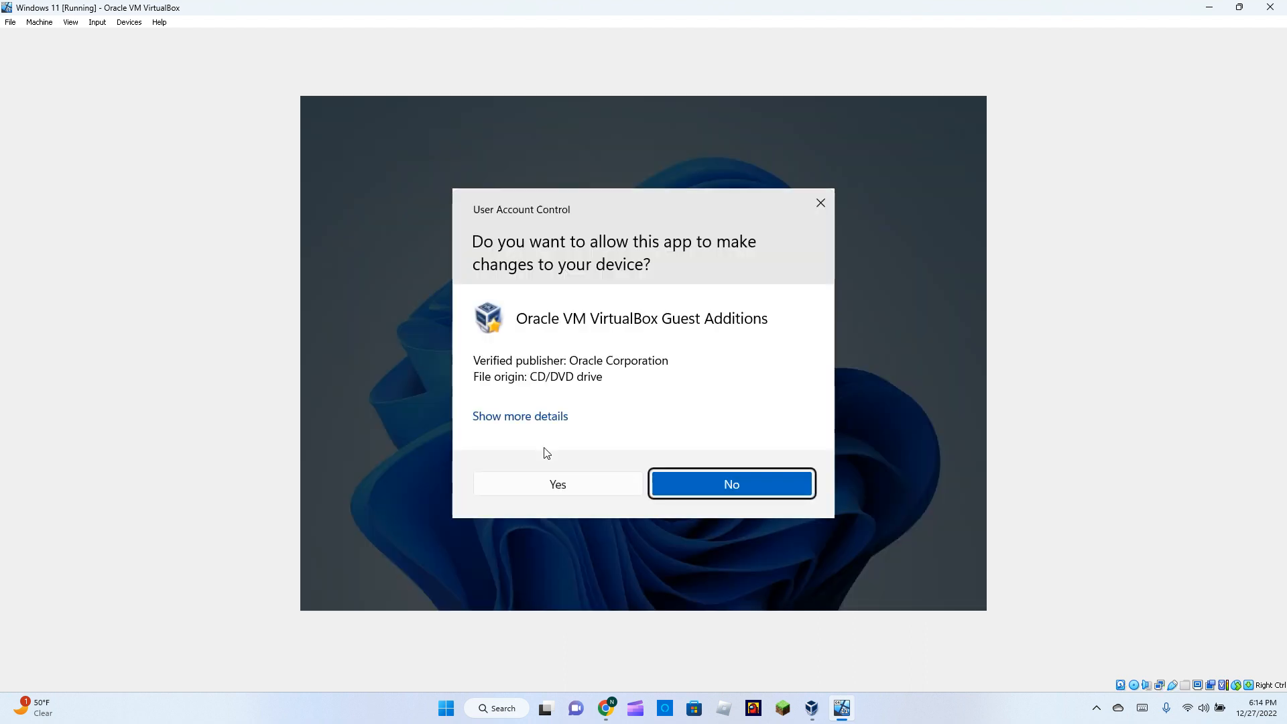
Approve UAC, install Guest Additions 7.0.4 to the default folder, and choose Reboot now.
{"action": "left_click", "coordinate": [592, 492]}
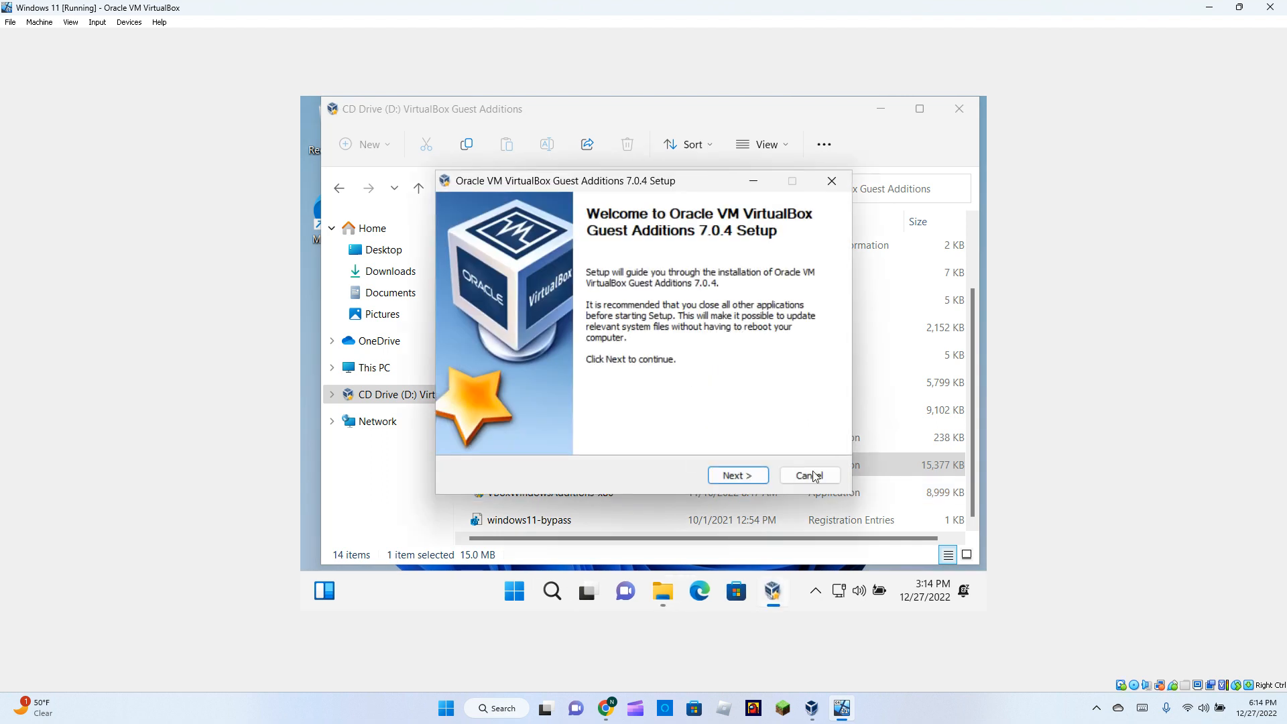
{"action": "left_click", "coordinate": [738, 476]}
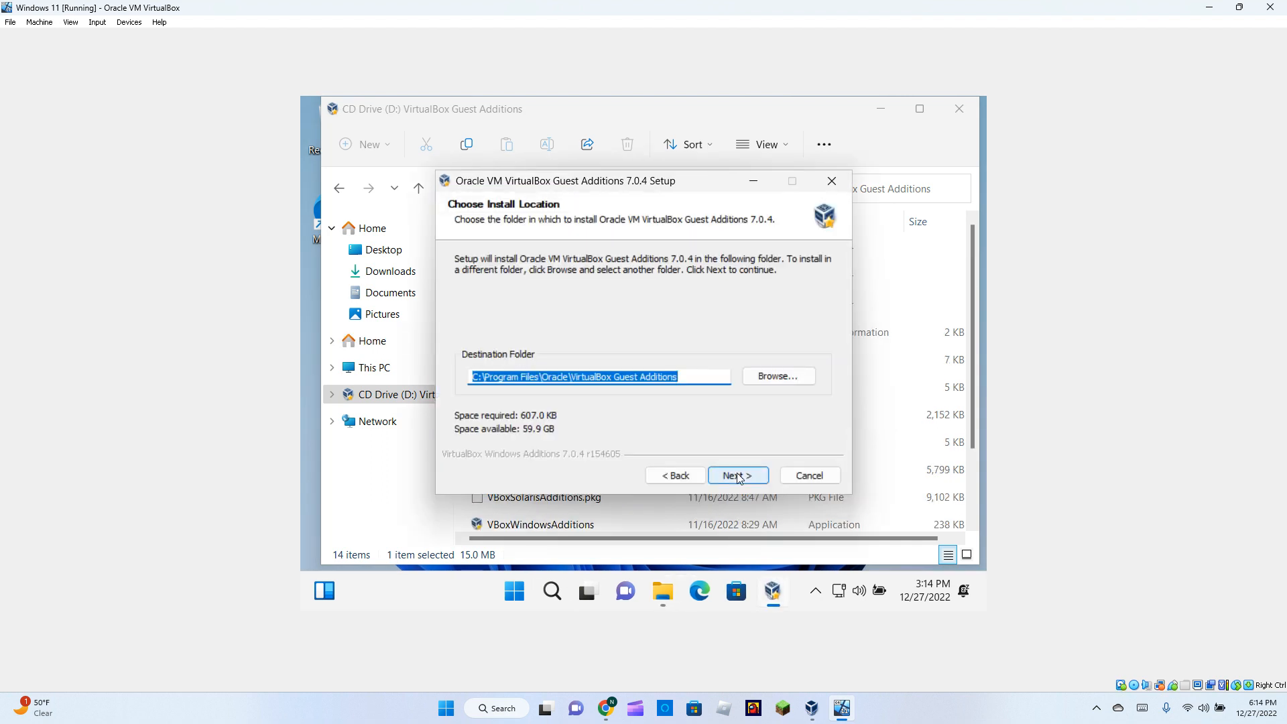
{"action": "left_click", "coordinate": [737, 476]}
{"action": "left_click", "coordinate": [738, 476]}
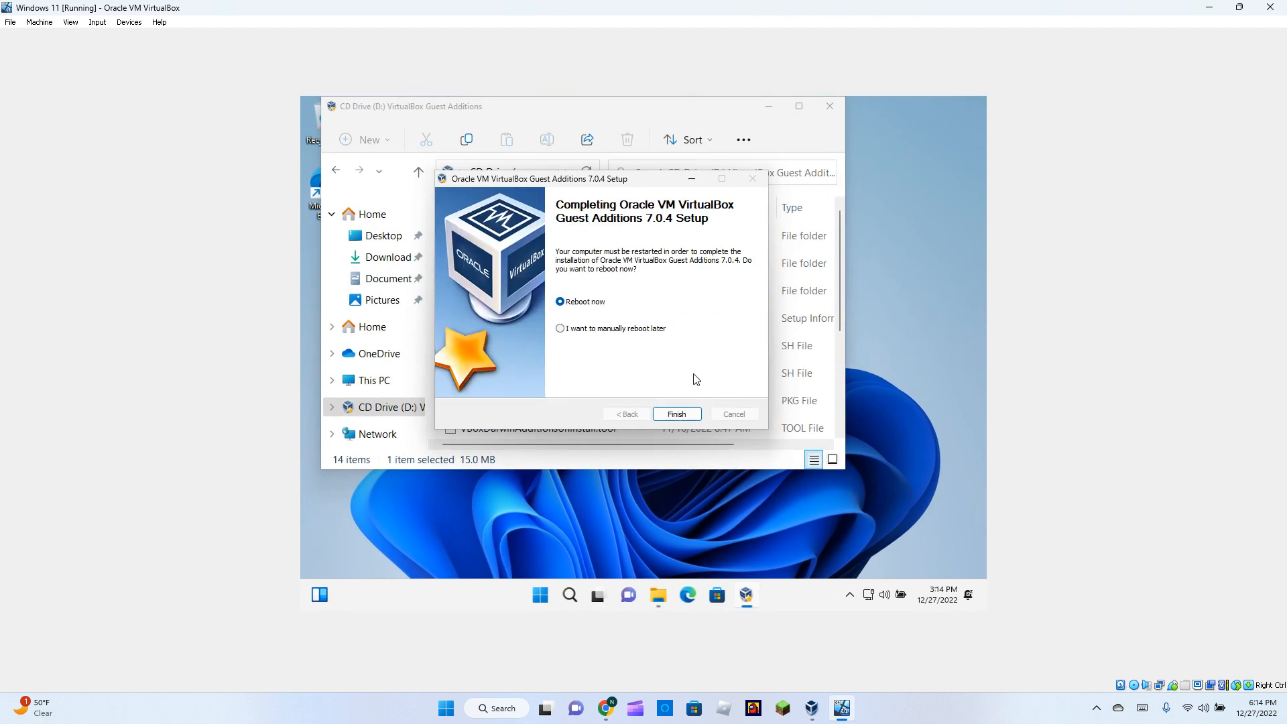
{"action": "left_click", "coordinate": [676, 414]}
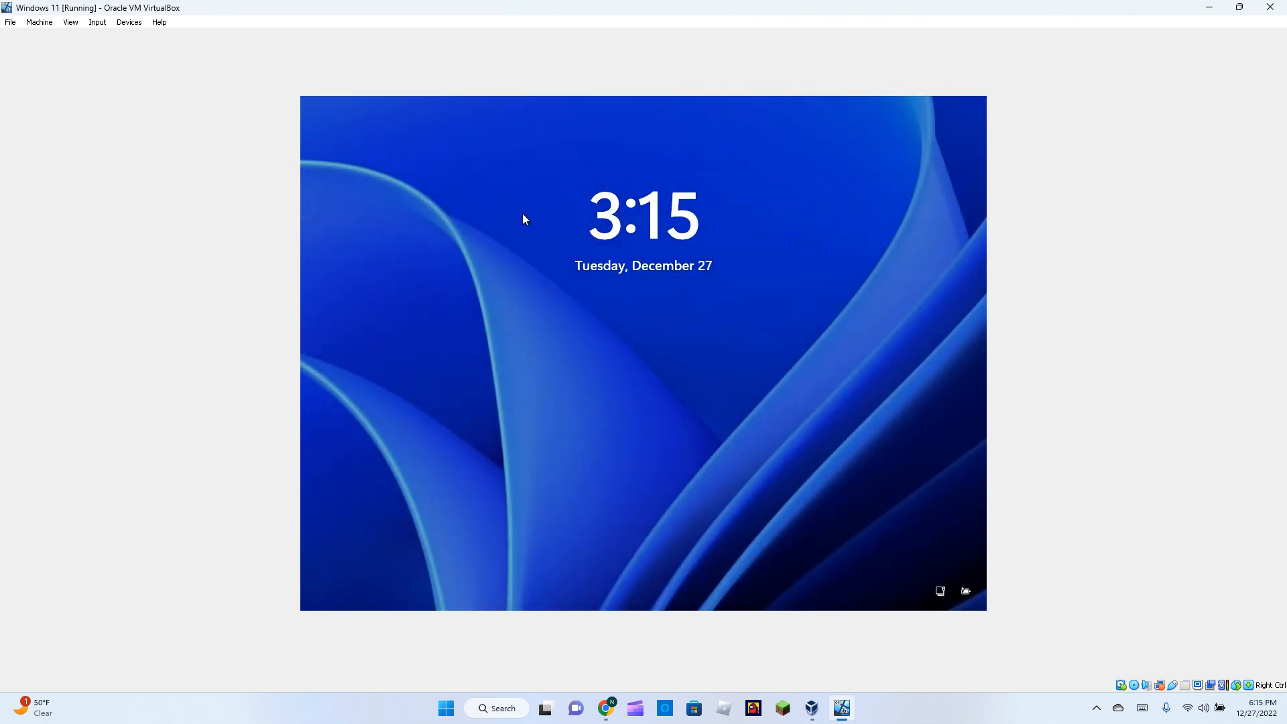
Dismiss the Windows 11 lock screen and sign in with the account PIN.
{"action": "left_click", "coordinate": [690, 417]}
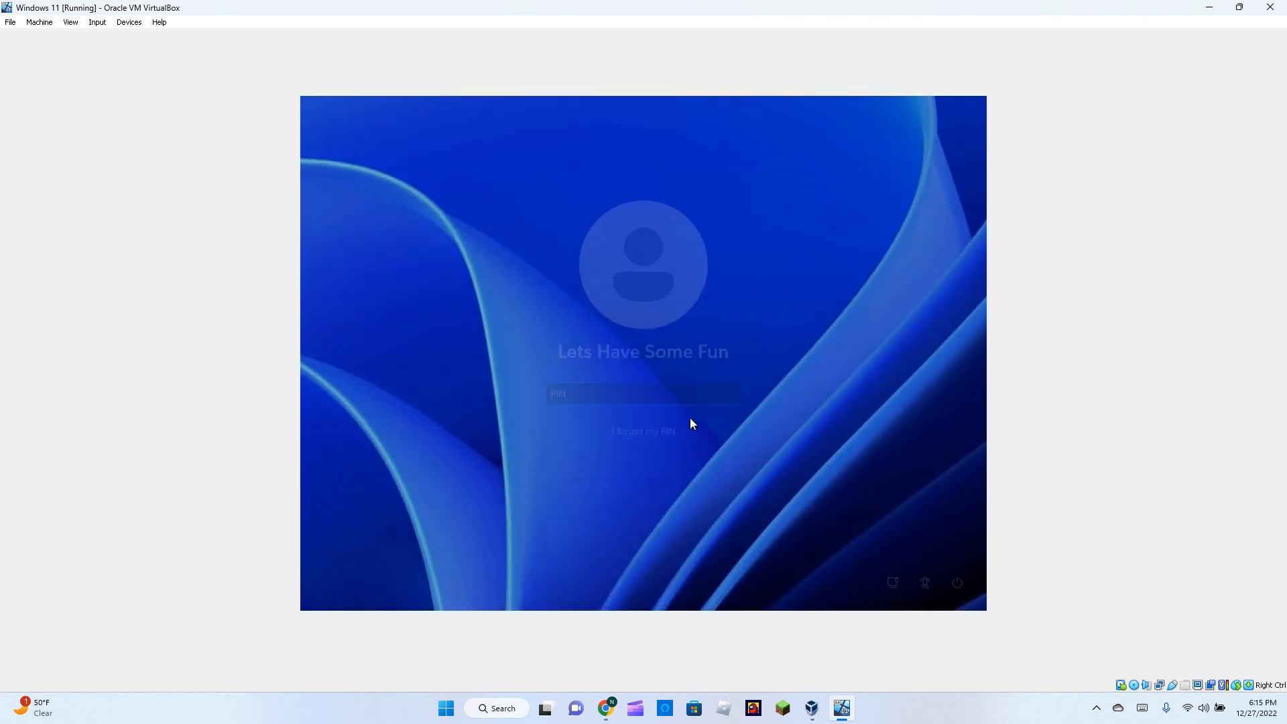
{"action": "type", "text": "••••"}
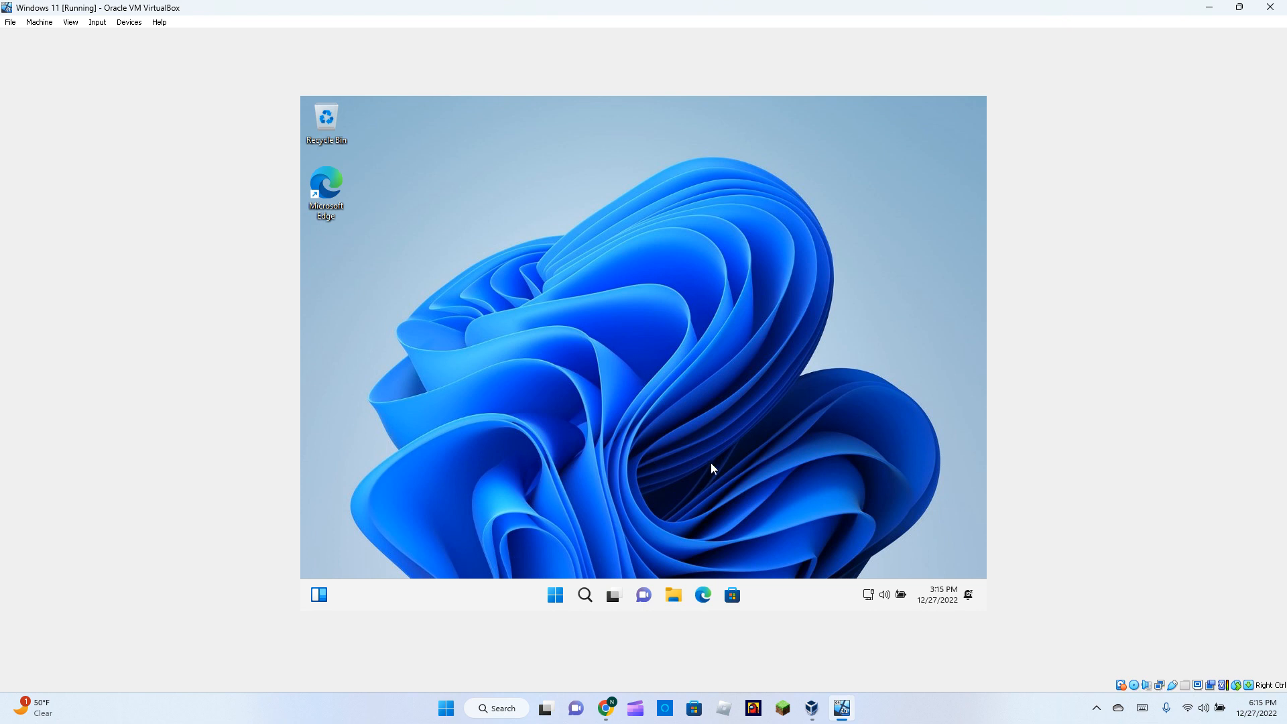
{"action": "left_click", "coordinate": [68, 22]}
Put the VM window into Full-screen Mode, confirming the switch in the information dialog.
{"action": "left_click", "coordinate": [100, 38]}
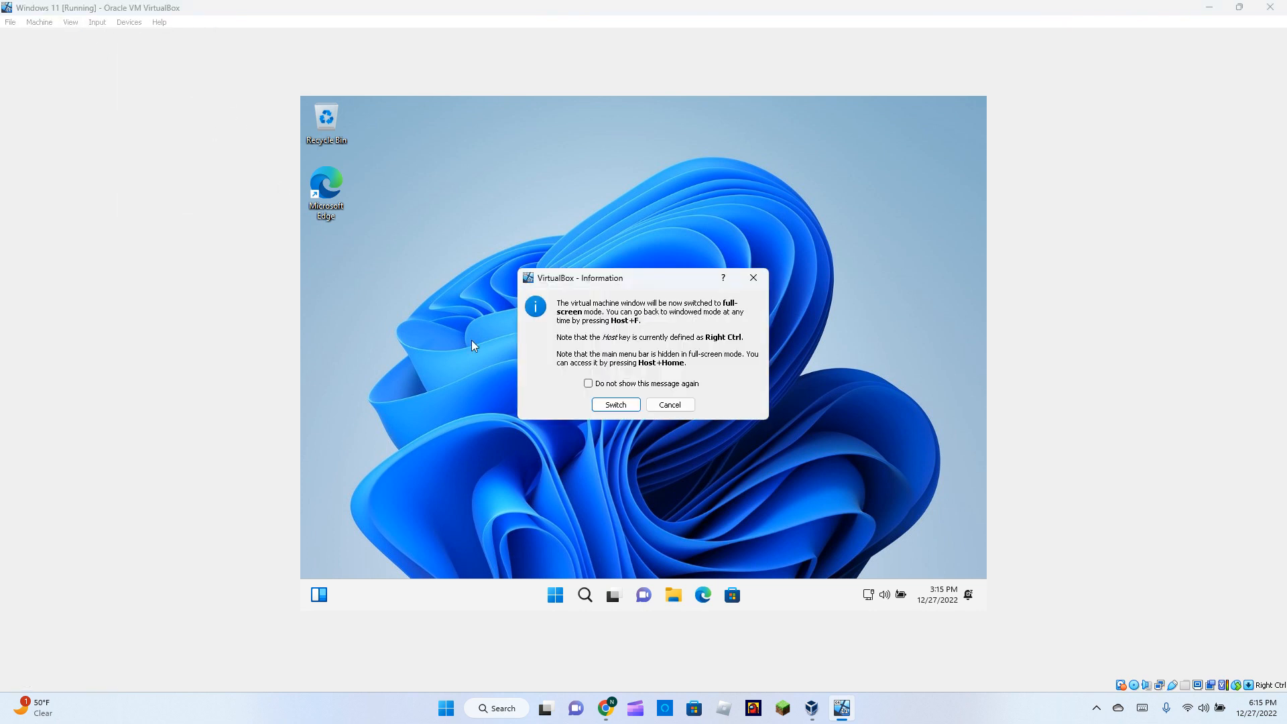
{"action": "left_click", "coordinate": [615, 403]}
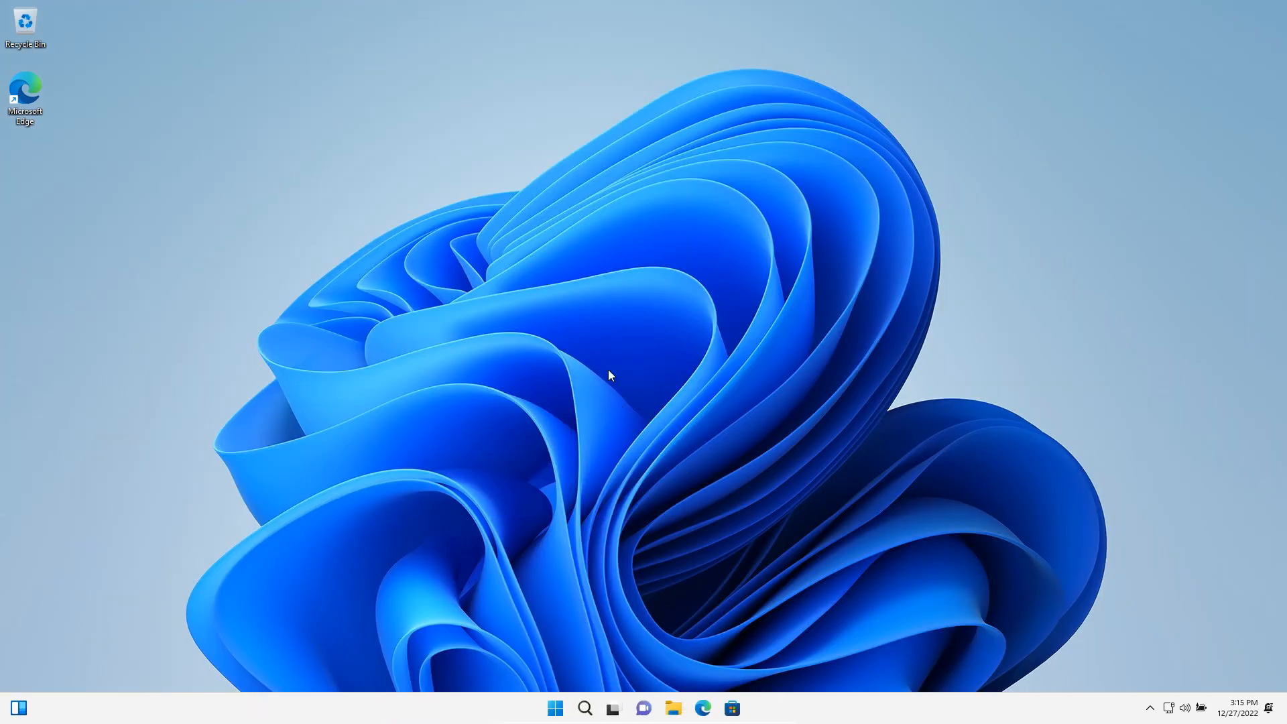
{"action": "left_click_drag", "start_coordinate": [235, 62], "coordinate": [1012, 638]}
{"action": "left_click_drag", "start_coordinate": [1105, 659], "coordinate": [303, 208]}
Check the full-screen desktop by toggling the Start menu and desktop context menu.
{"action": "key", "text": "super"}
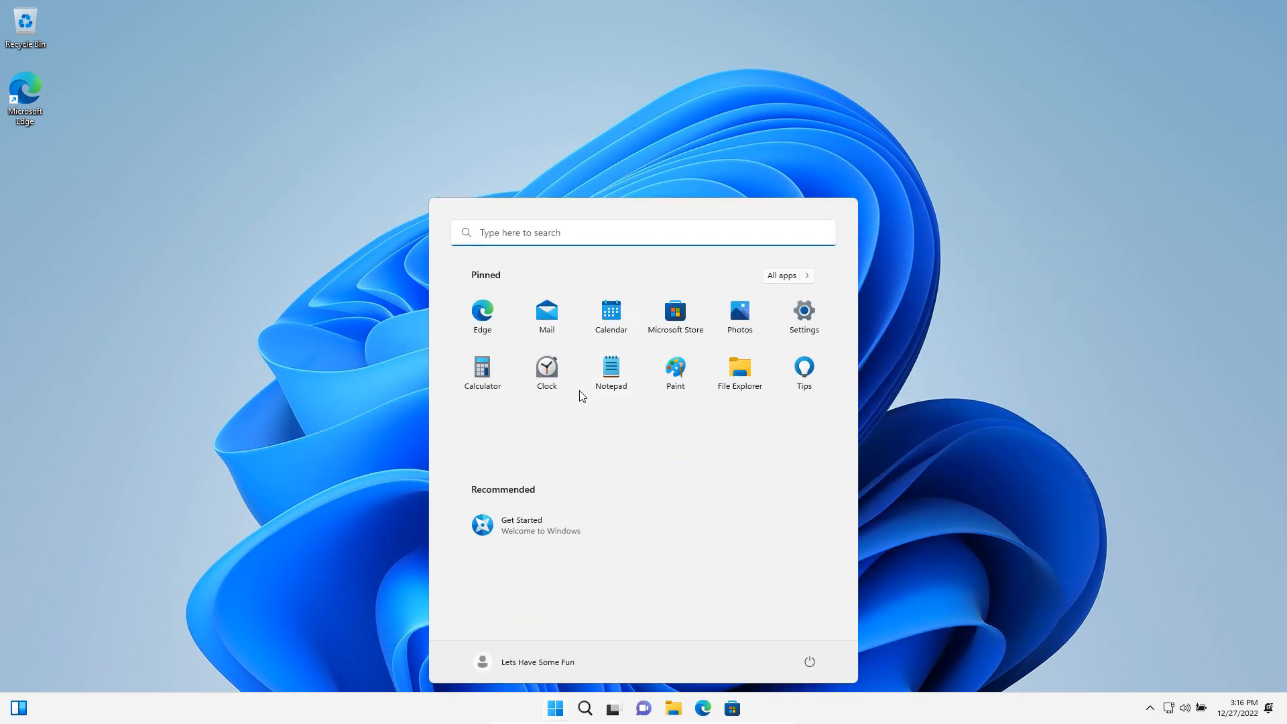
{"action": "key", "text": "super"}
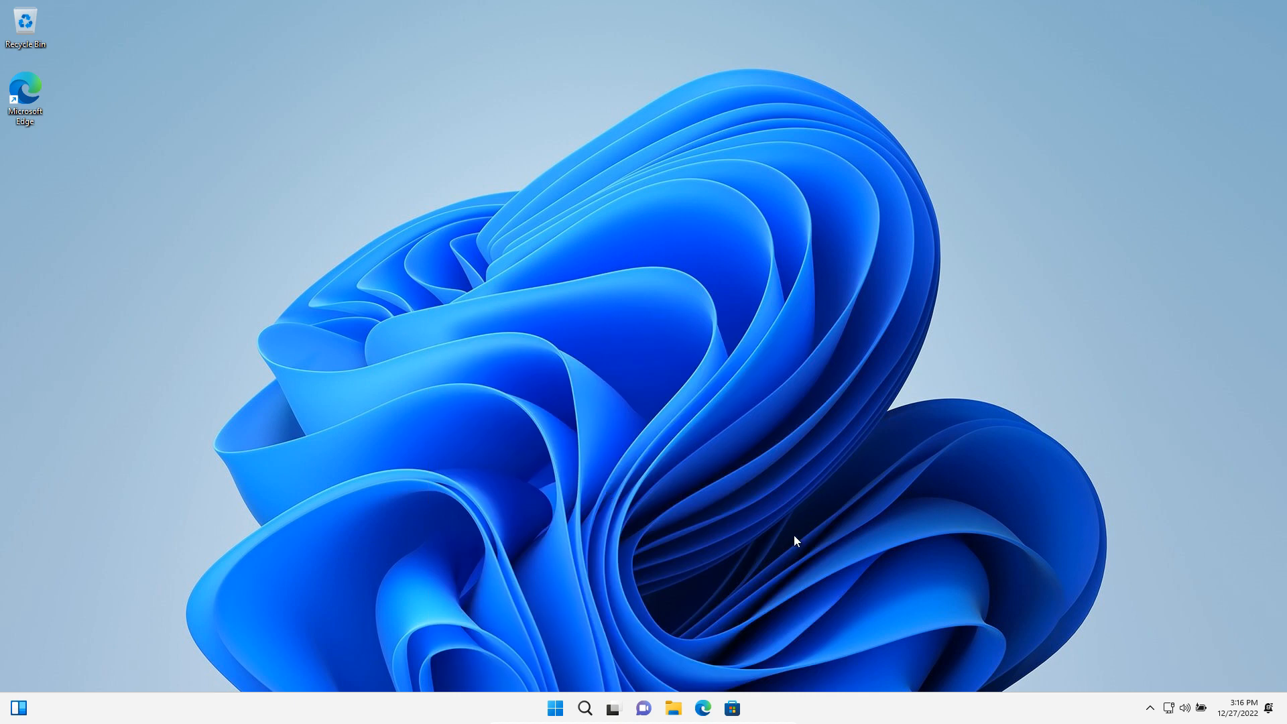
{"action": "left_click_drag", "start_coordinate": [277, 30], "coordinate": [838, 549]}
{"action": "left_click_drag", "start_coordinate": [1016, 521], "coordinate": [853, 389]}
{"action": "right_click", "coordinate": [458, 318]}
{"action": "left_click", "coordinate": [333, 122]}
{"action": "left_click_drag", "start_coordinate": [336, 126], "coordinate": [922, 557]}
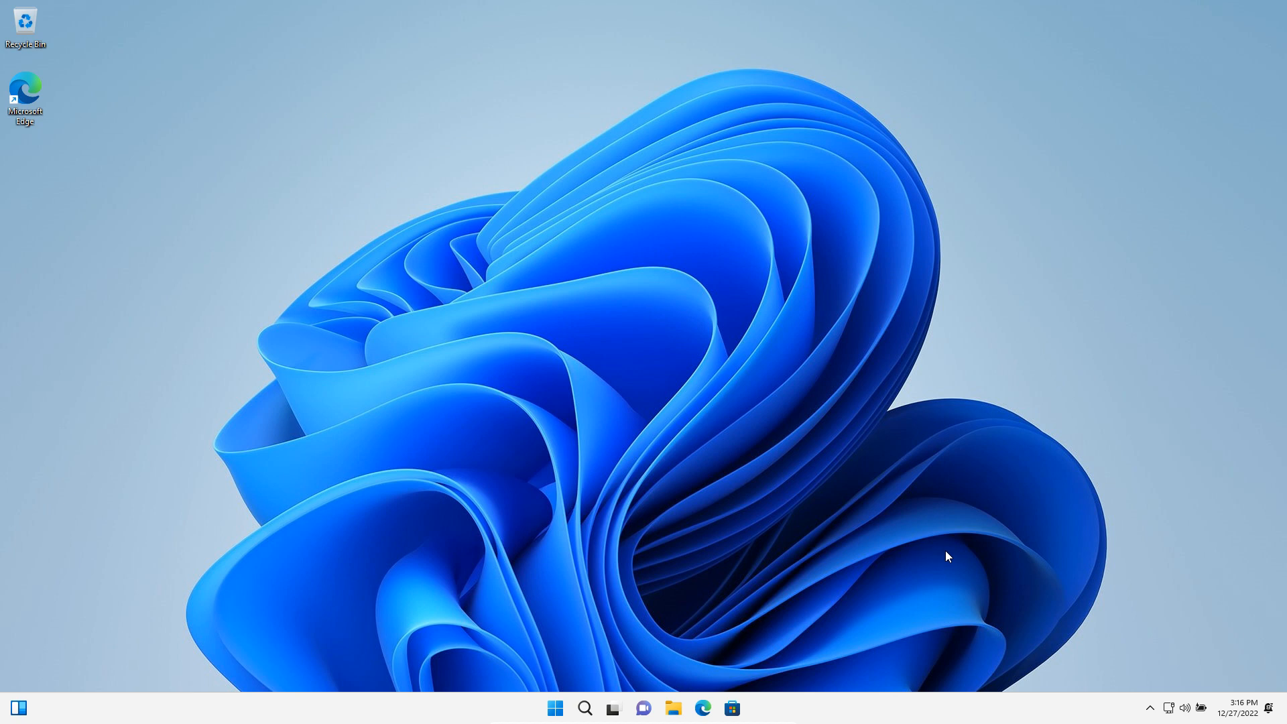